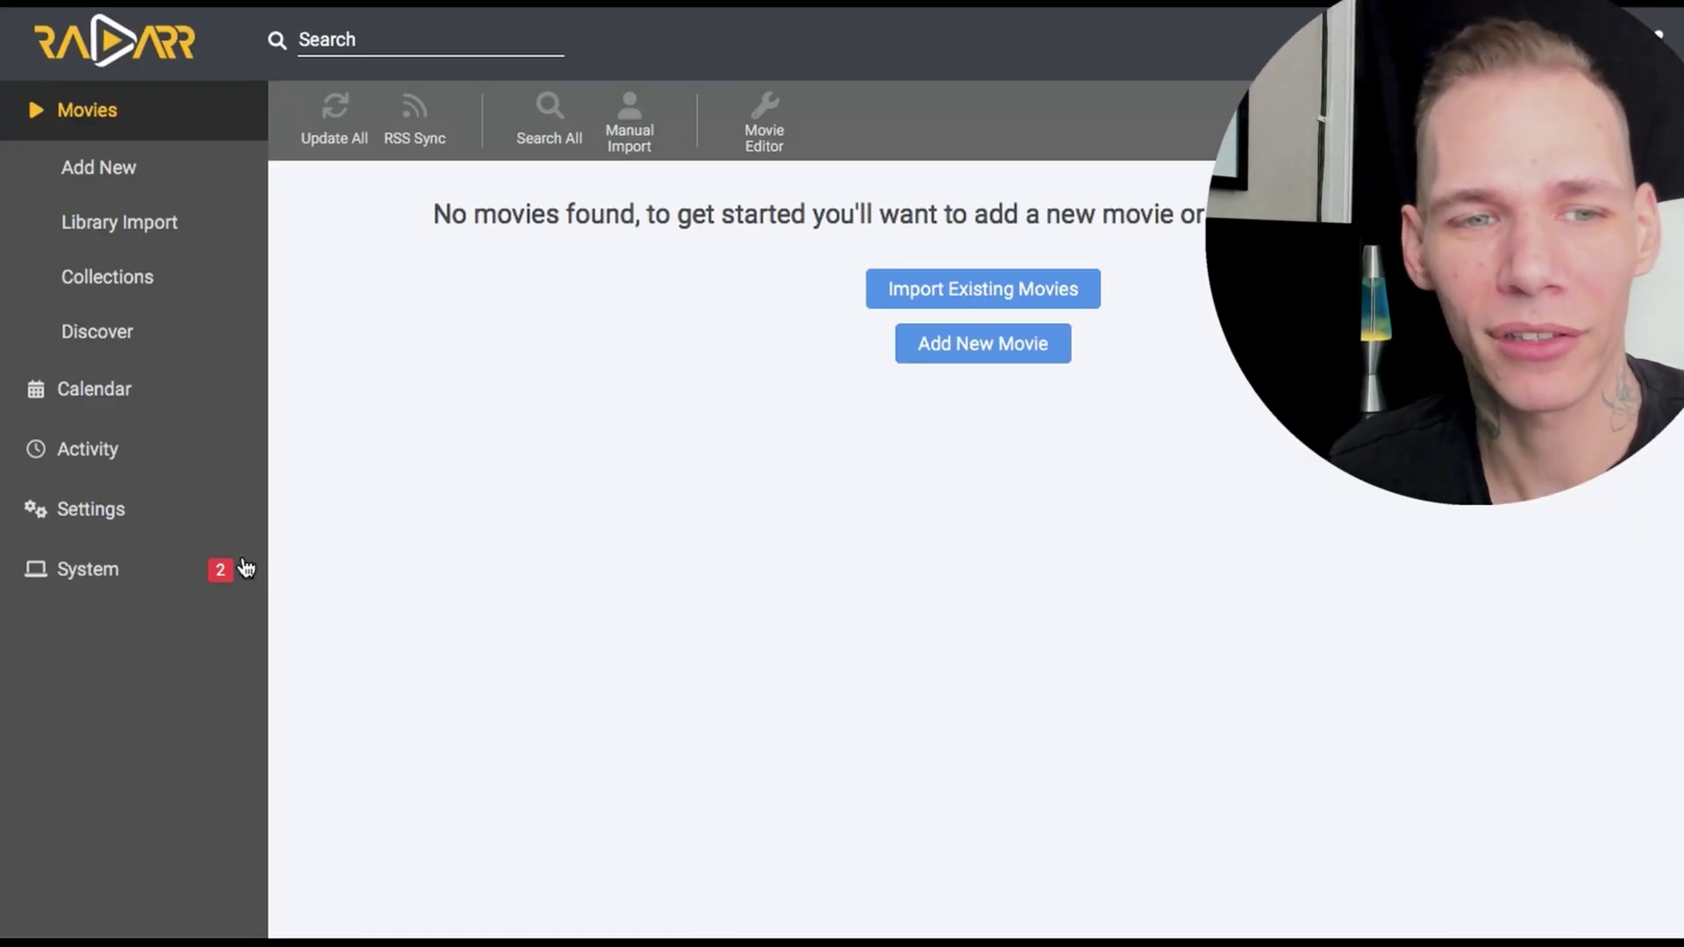
# Open Radarr's Settings overview from the left sidebar
pyautogui.click(154, 514)
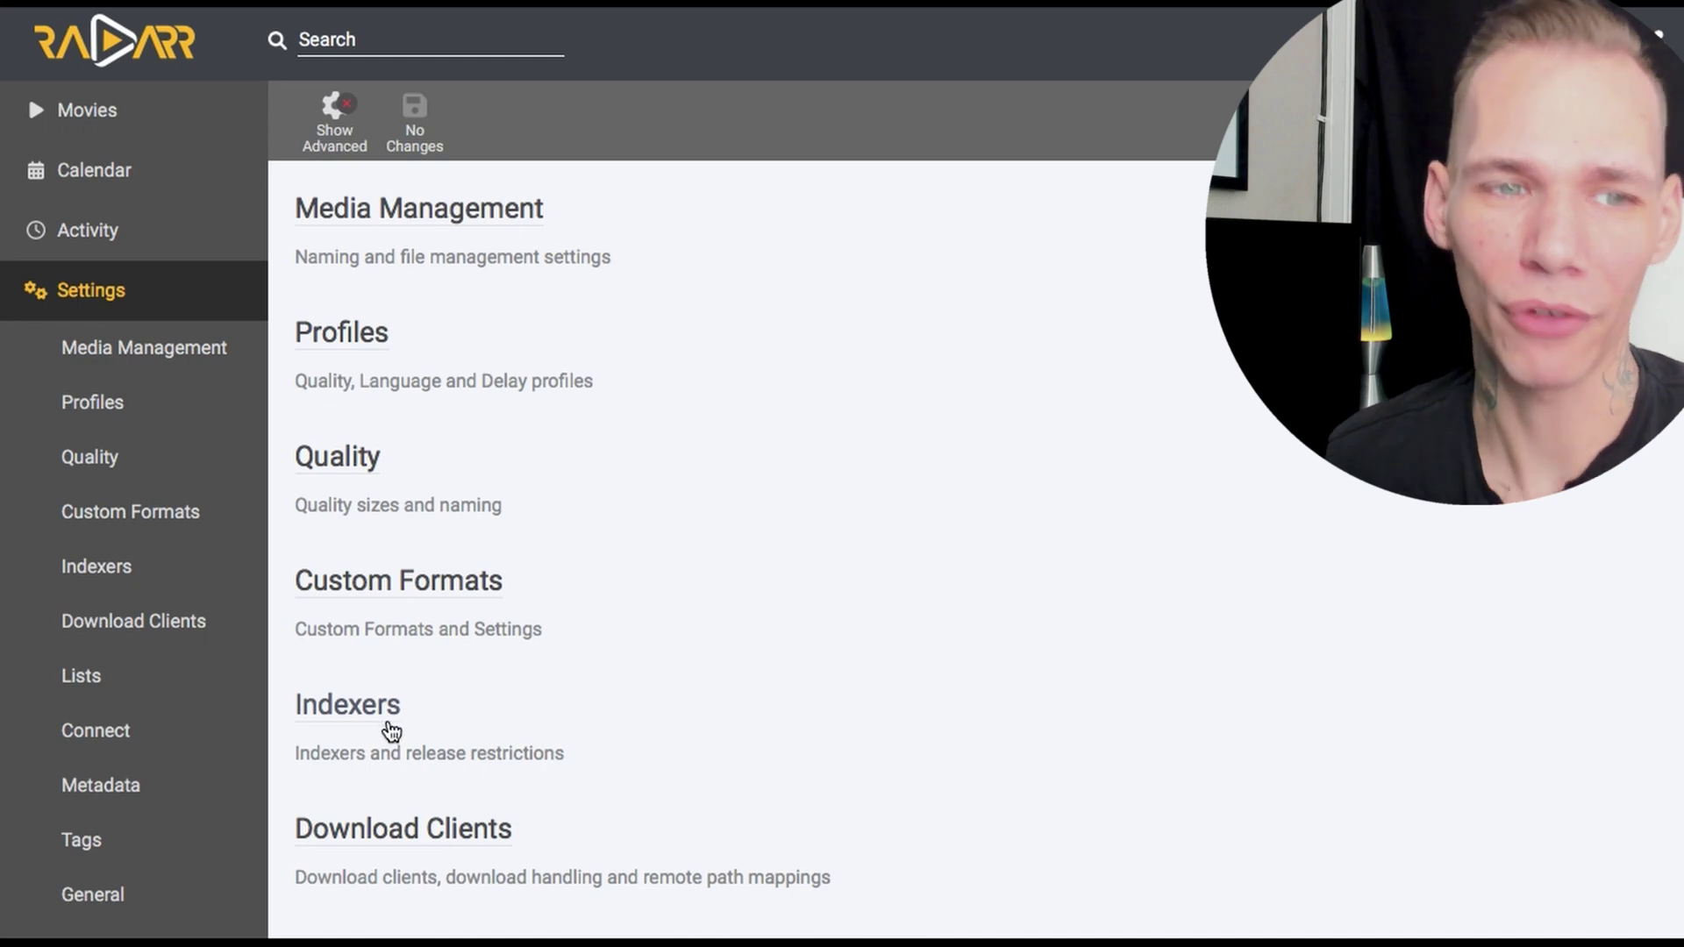
# Browse the download client types on the Download Clients page, closing the list without adding one
pyautogui.click(201, 620)
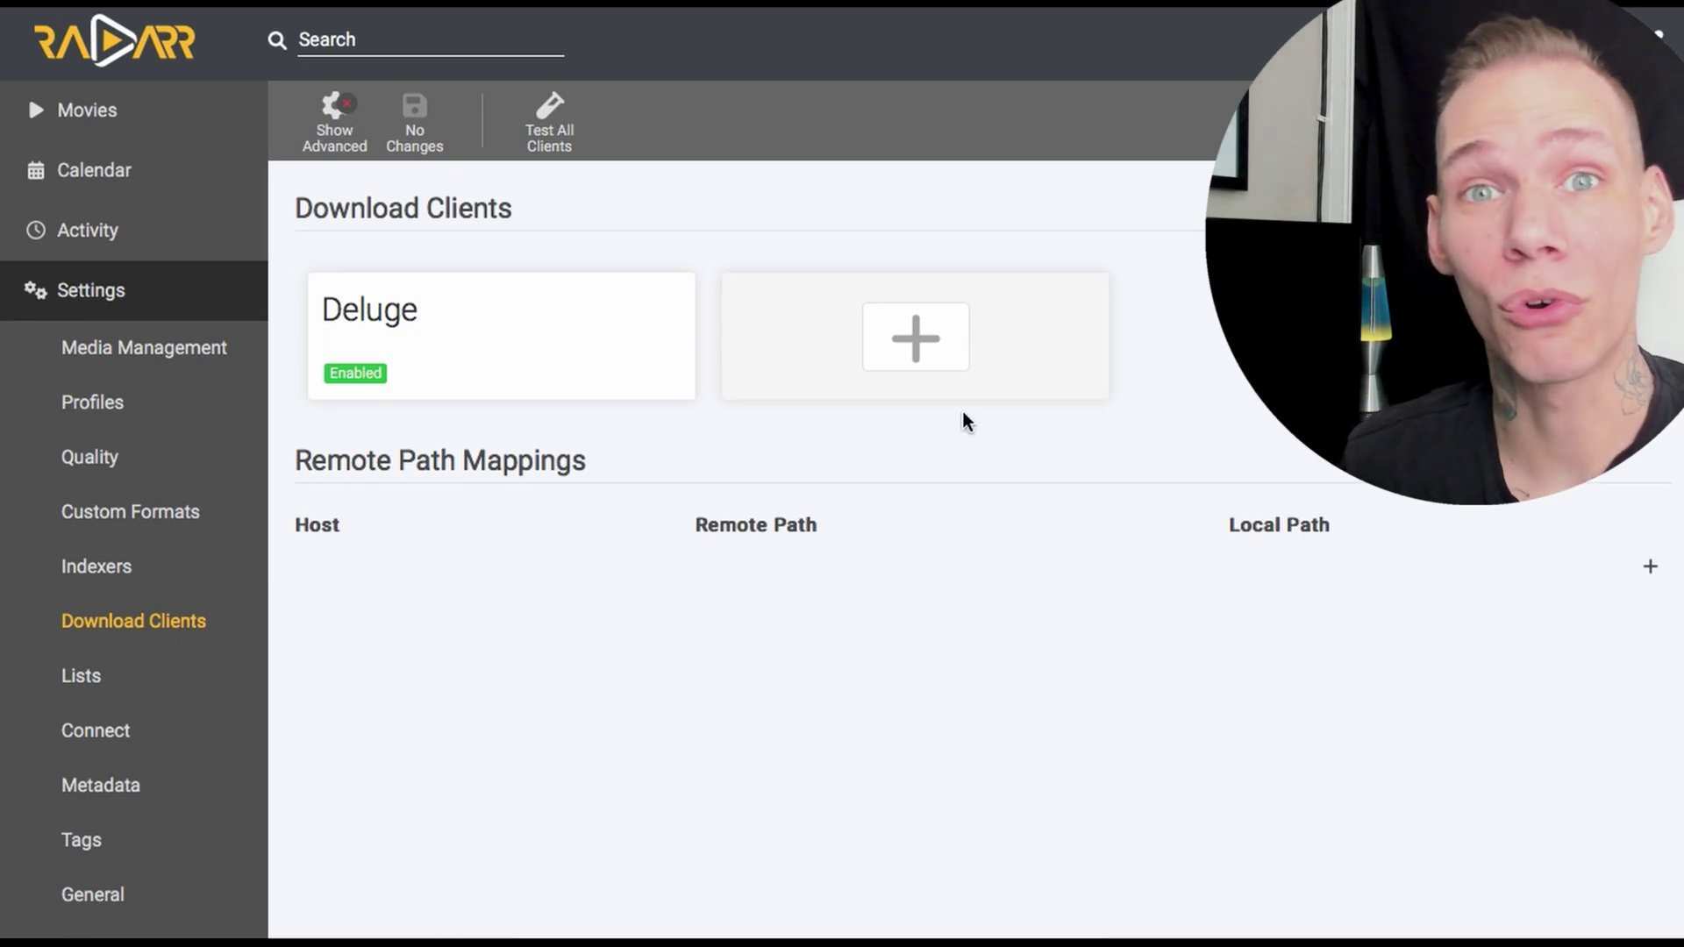
pyautogui.click(968, 342)
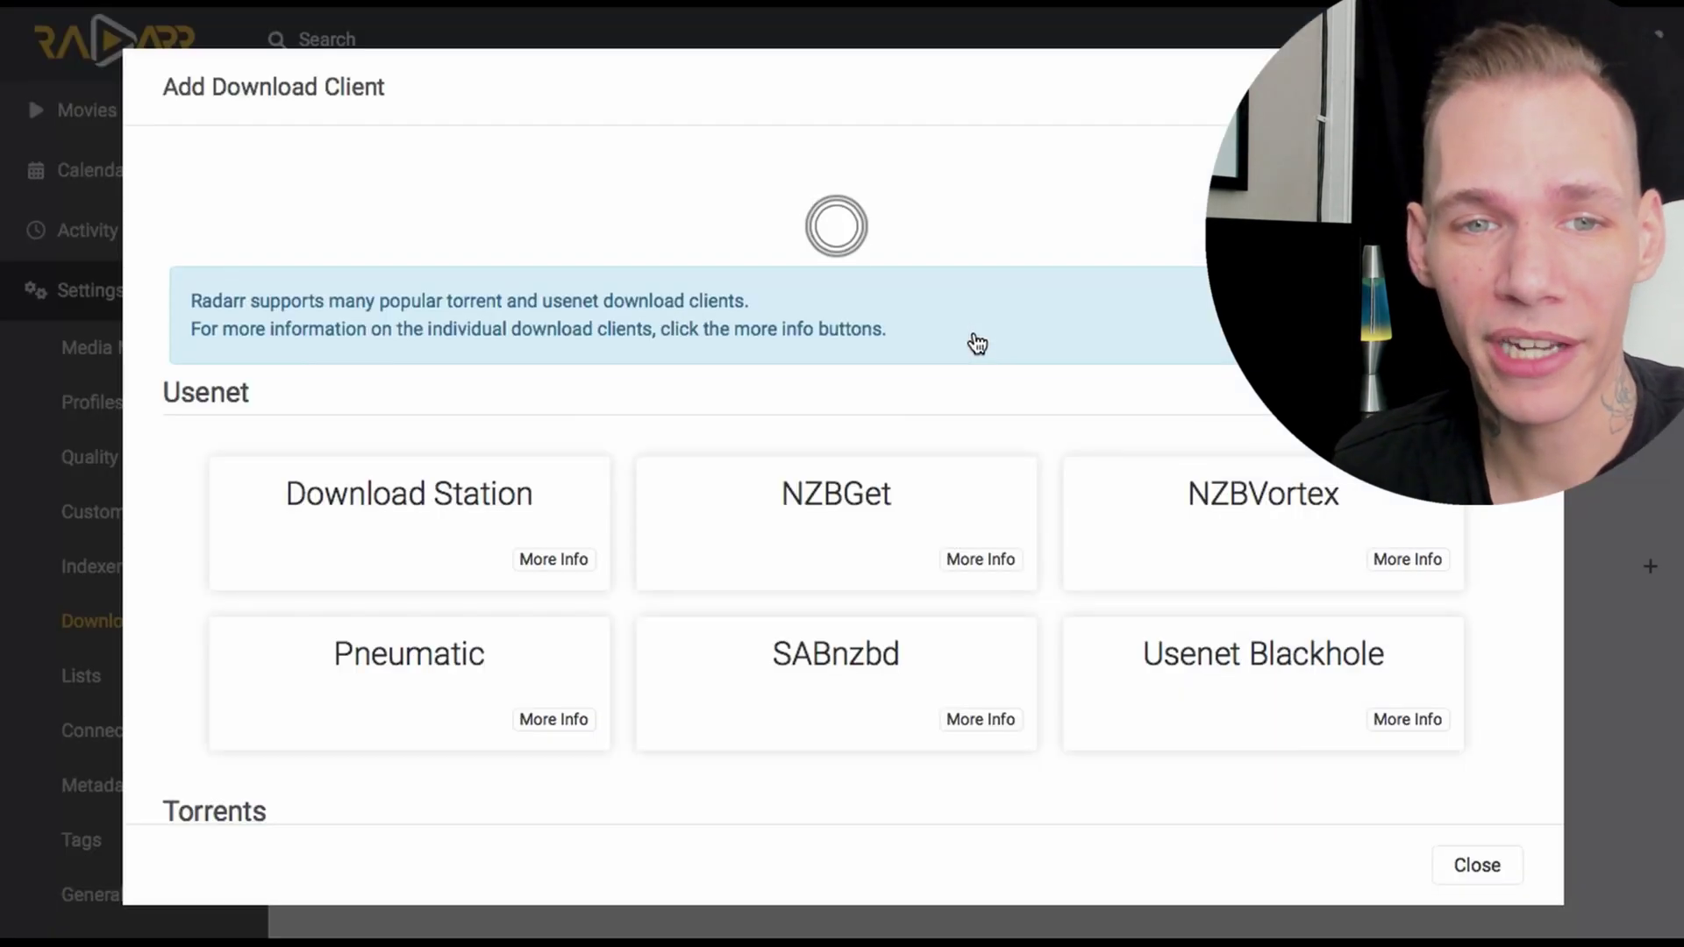
pyautogui.scroll(-2, 1022, 706)
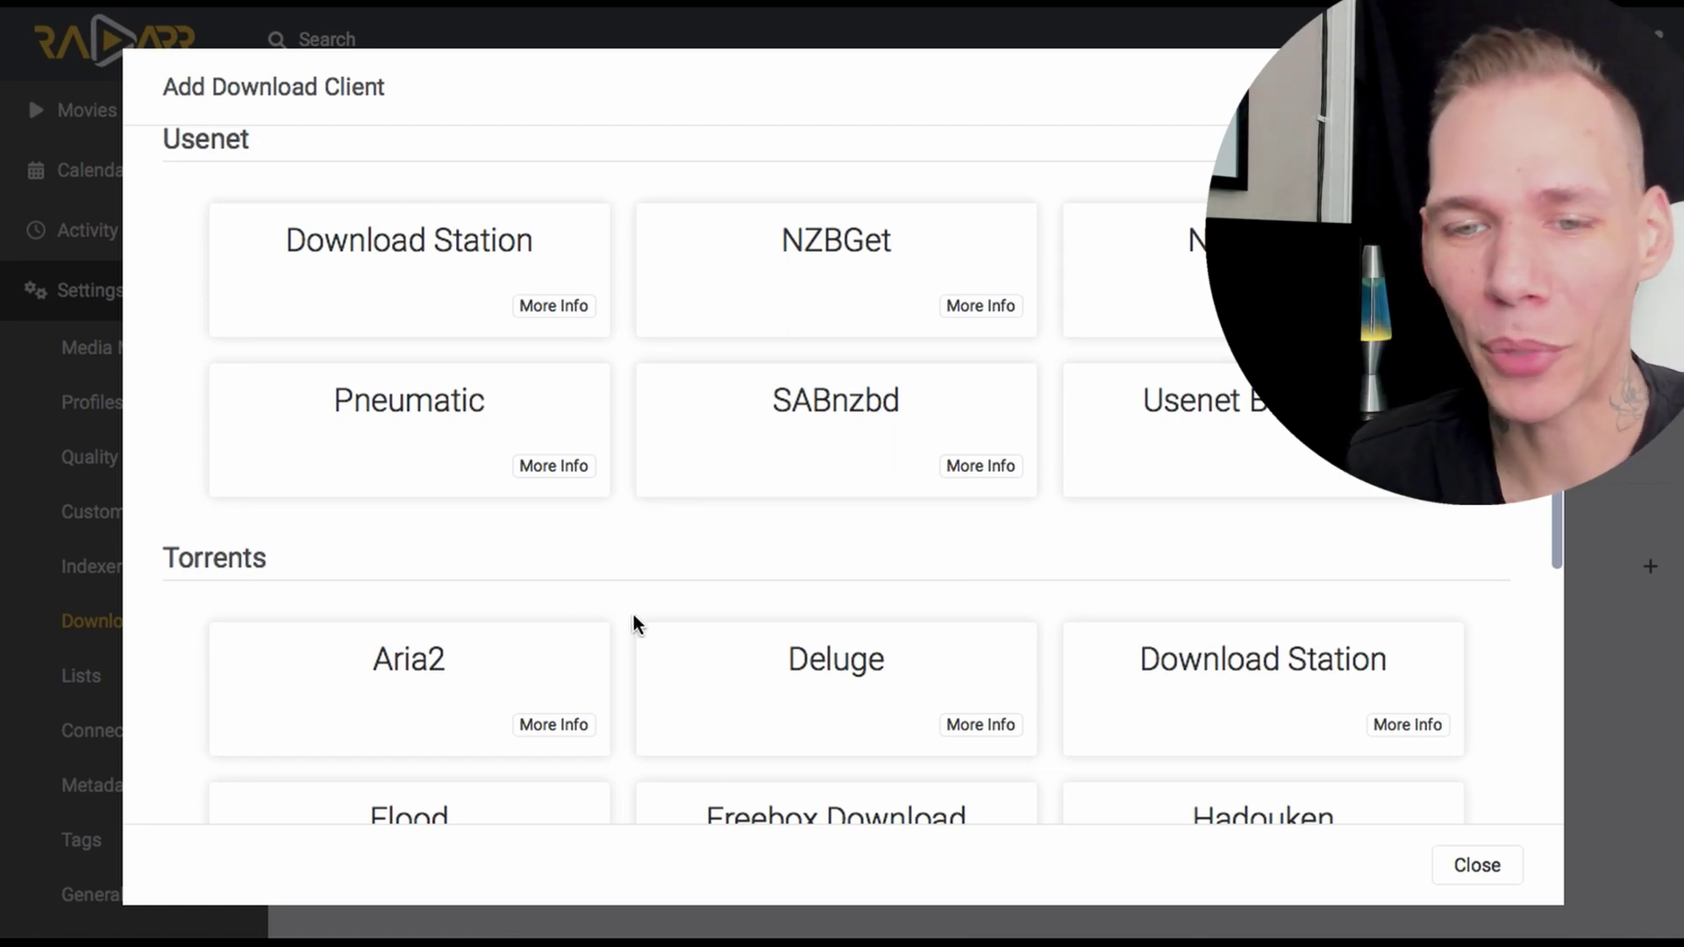
pyautogui.click(1477, 864)
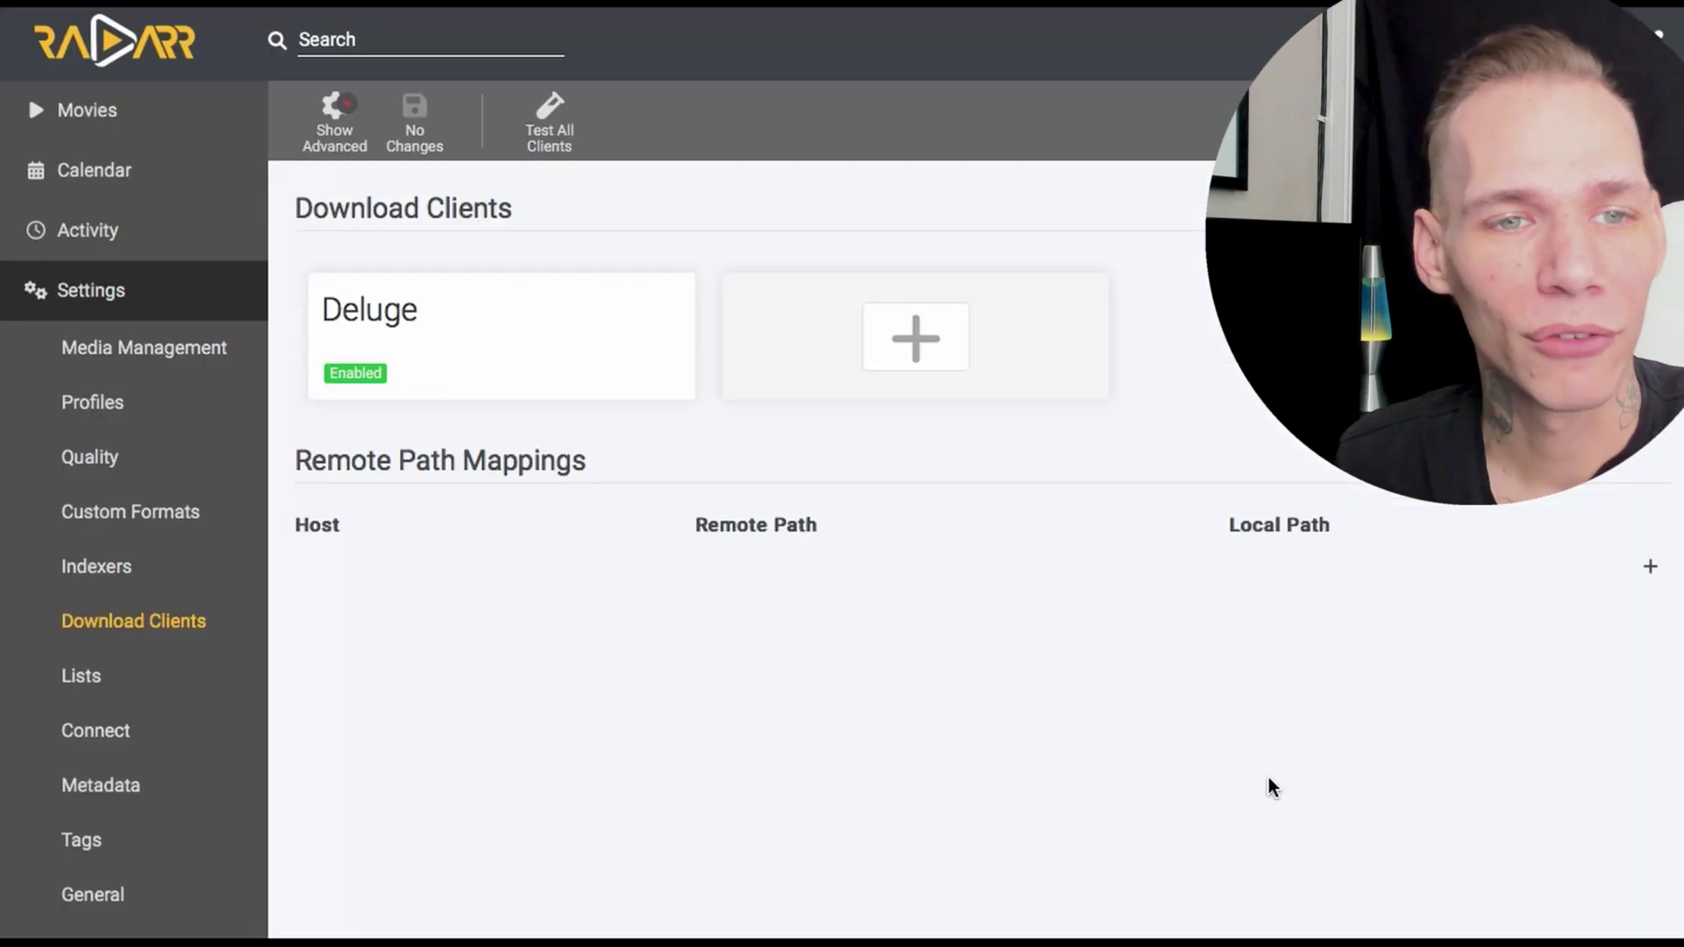
# Check the Deluge client's stored password and 'radarr' category, then switch to Deluge's web UI
pyautogui.click(512, 364)
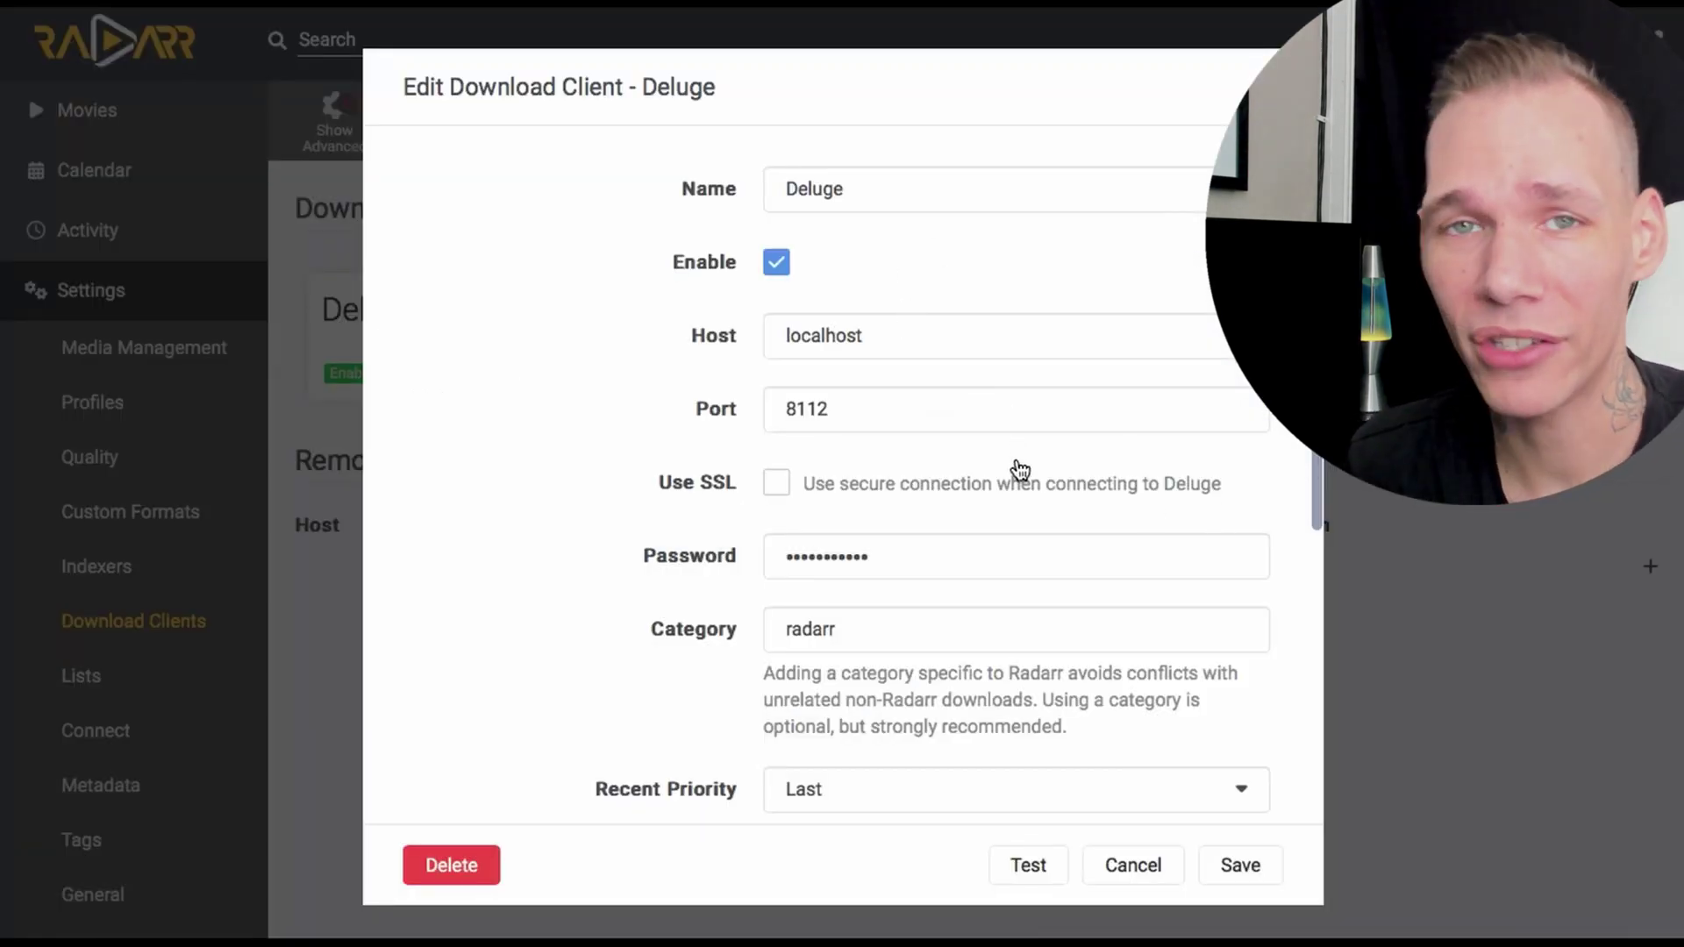
pyautogui.click(1010, 542)
pyautogui.moveTo(813, 556); pyautogui.dragTo(786, 556)
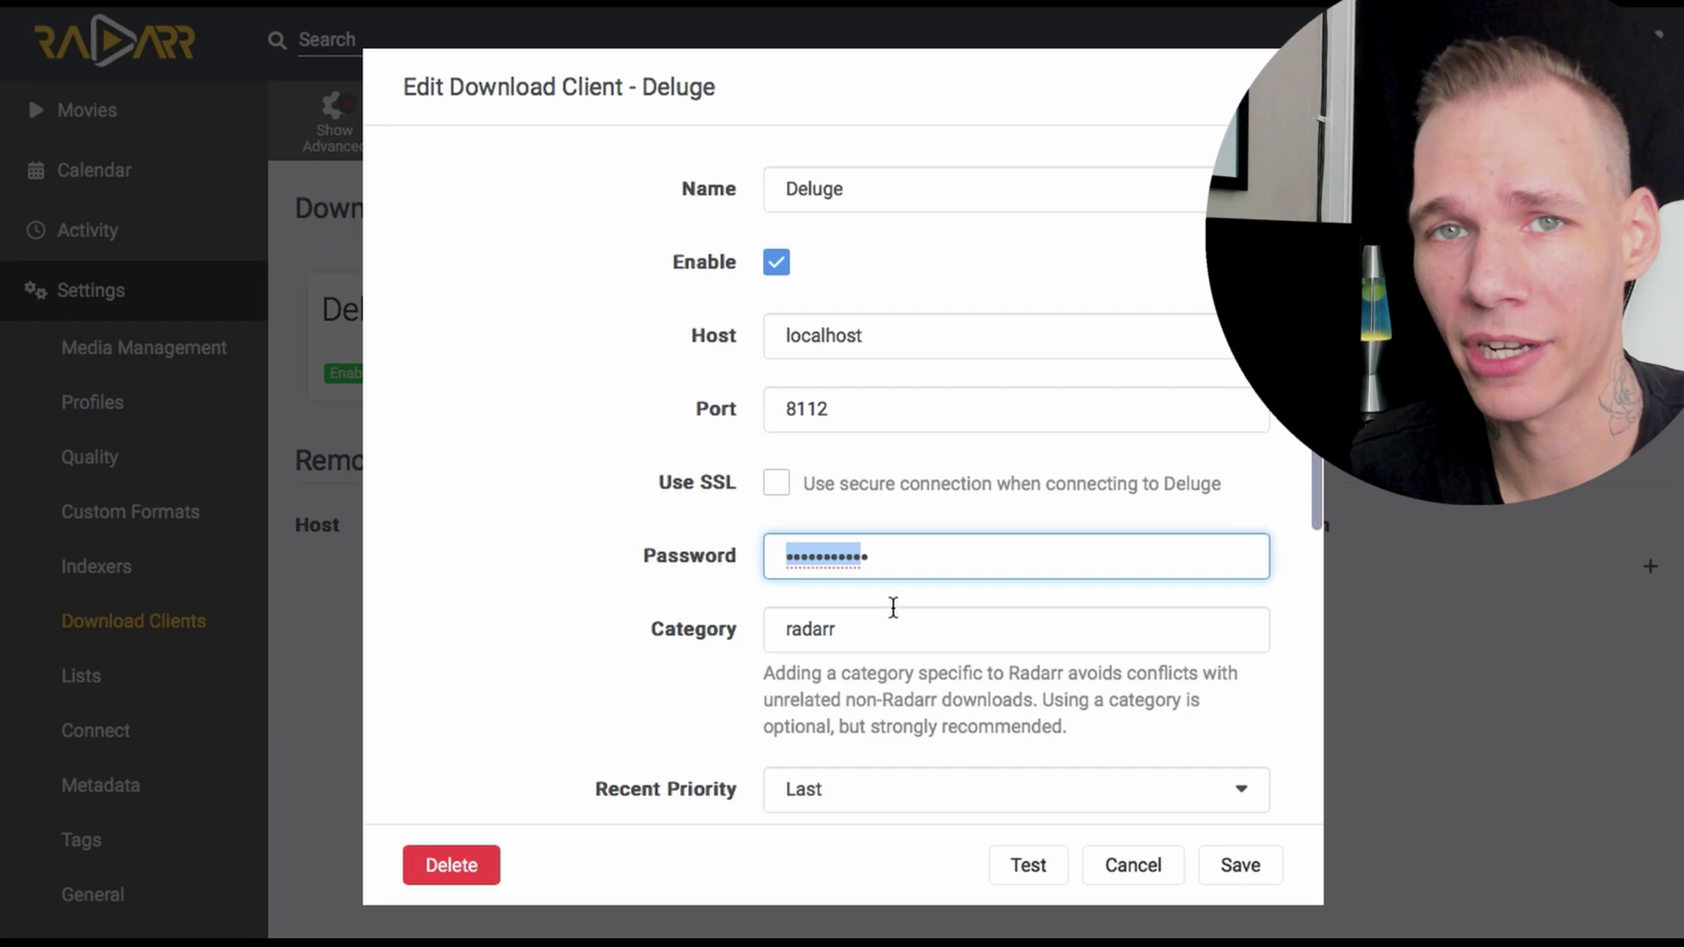
pyautogui.click(850, 627)
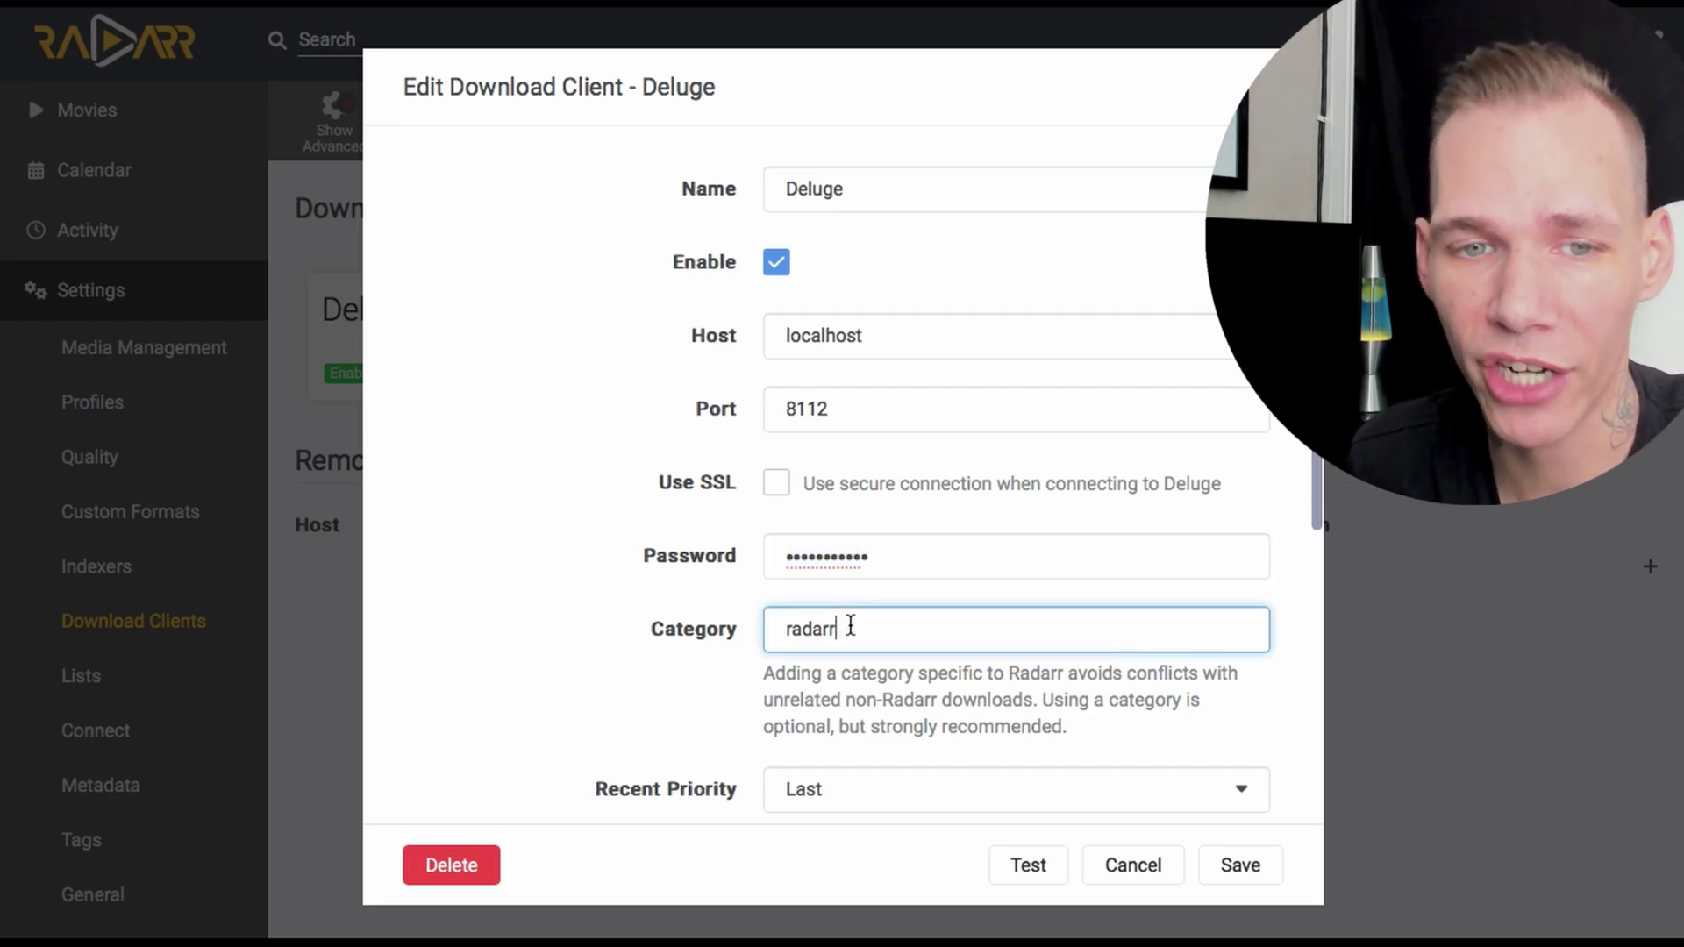
pyautogui.doubleClick(803, 636)
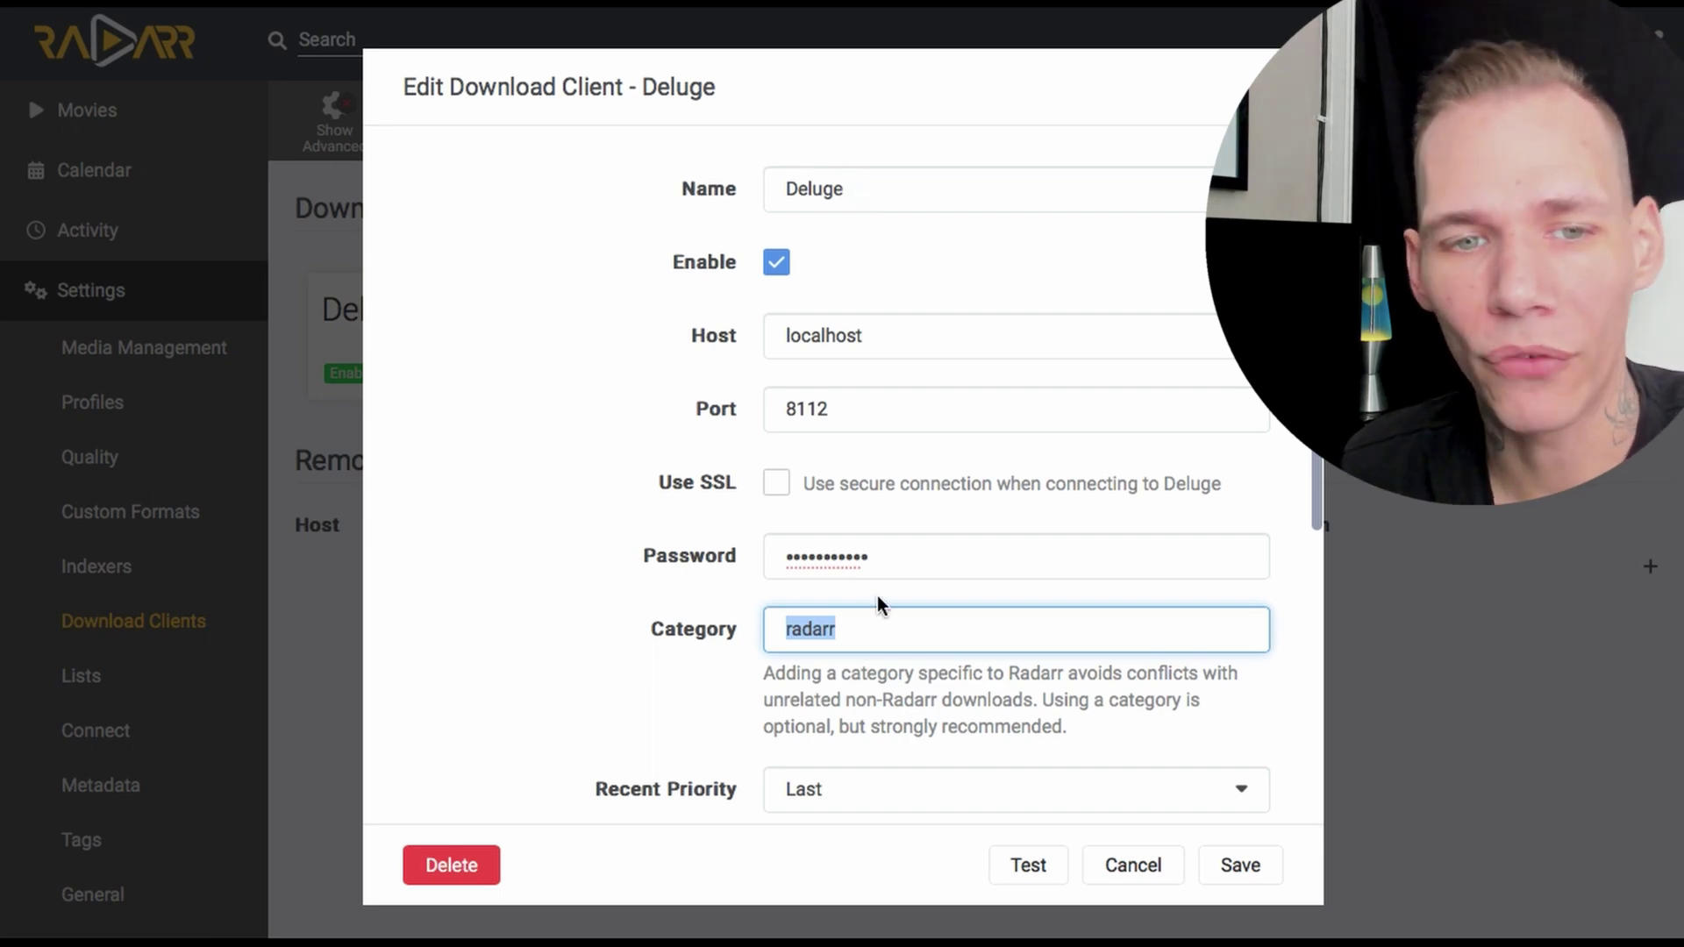
pyautogui.click(675, 628)
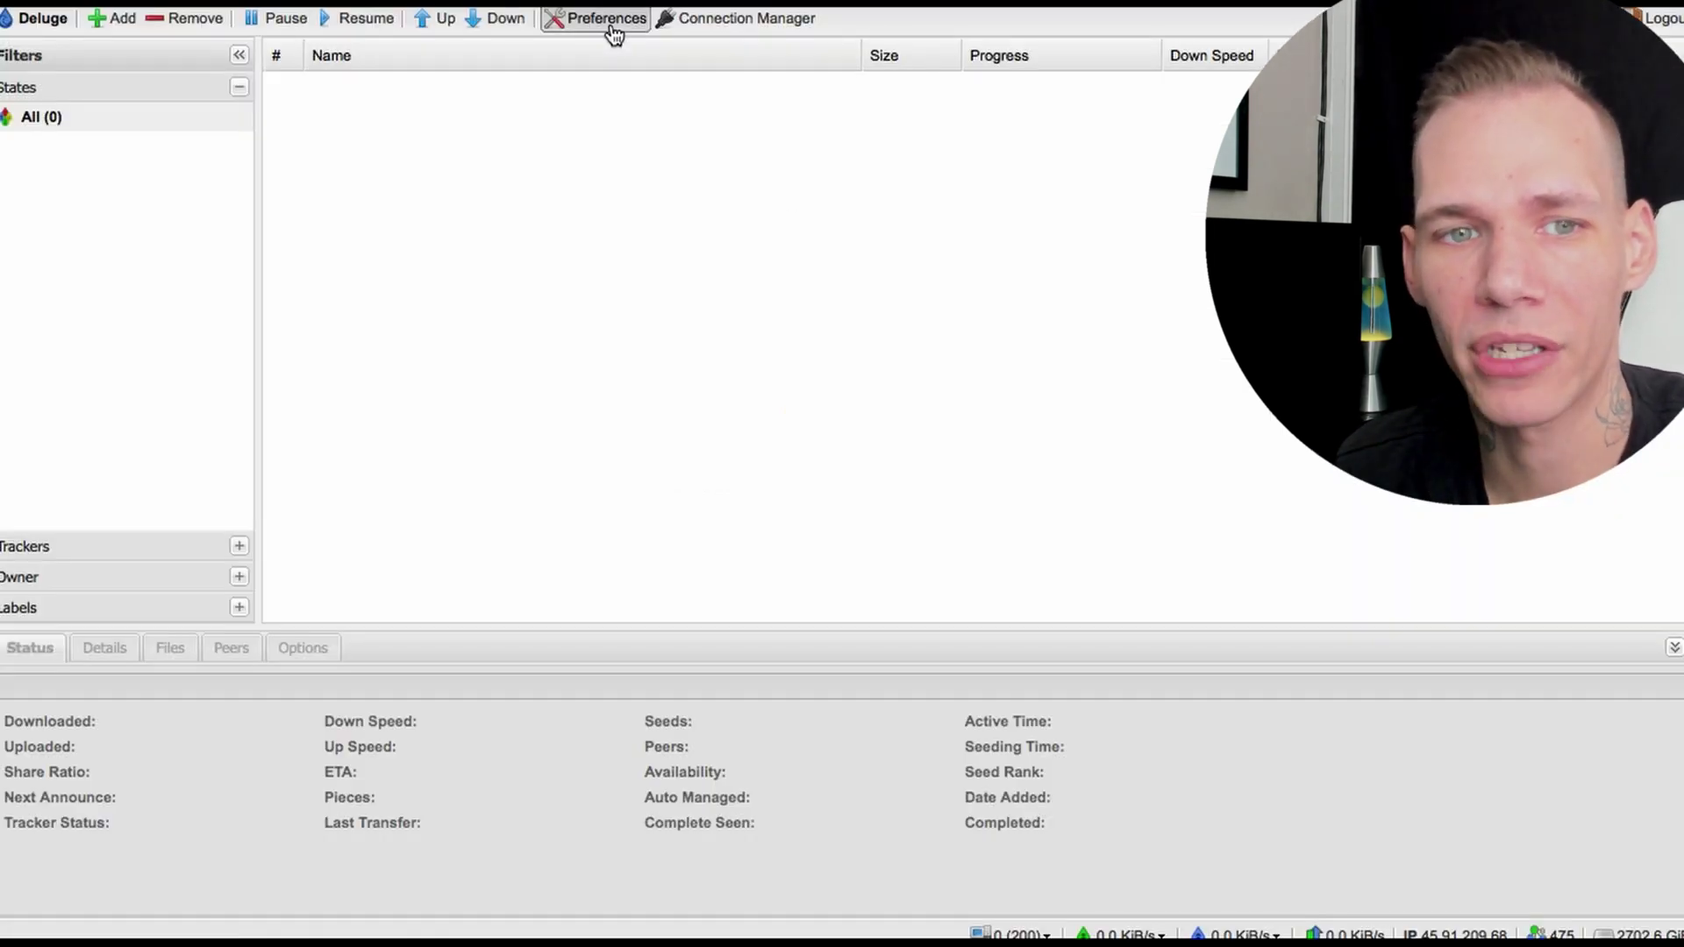
# Enable the Label plugin in Deluge's Preferences and apply the change
pyautogui.click(614, 34)
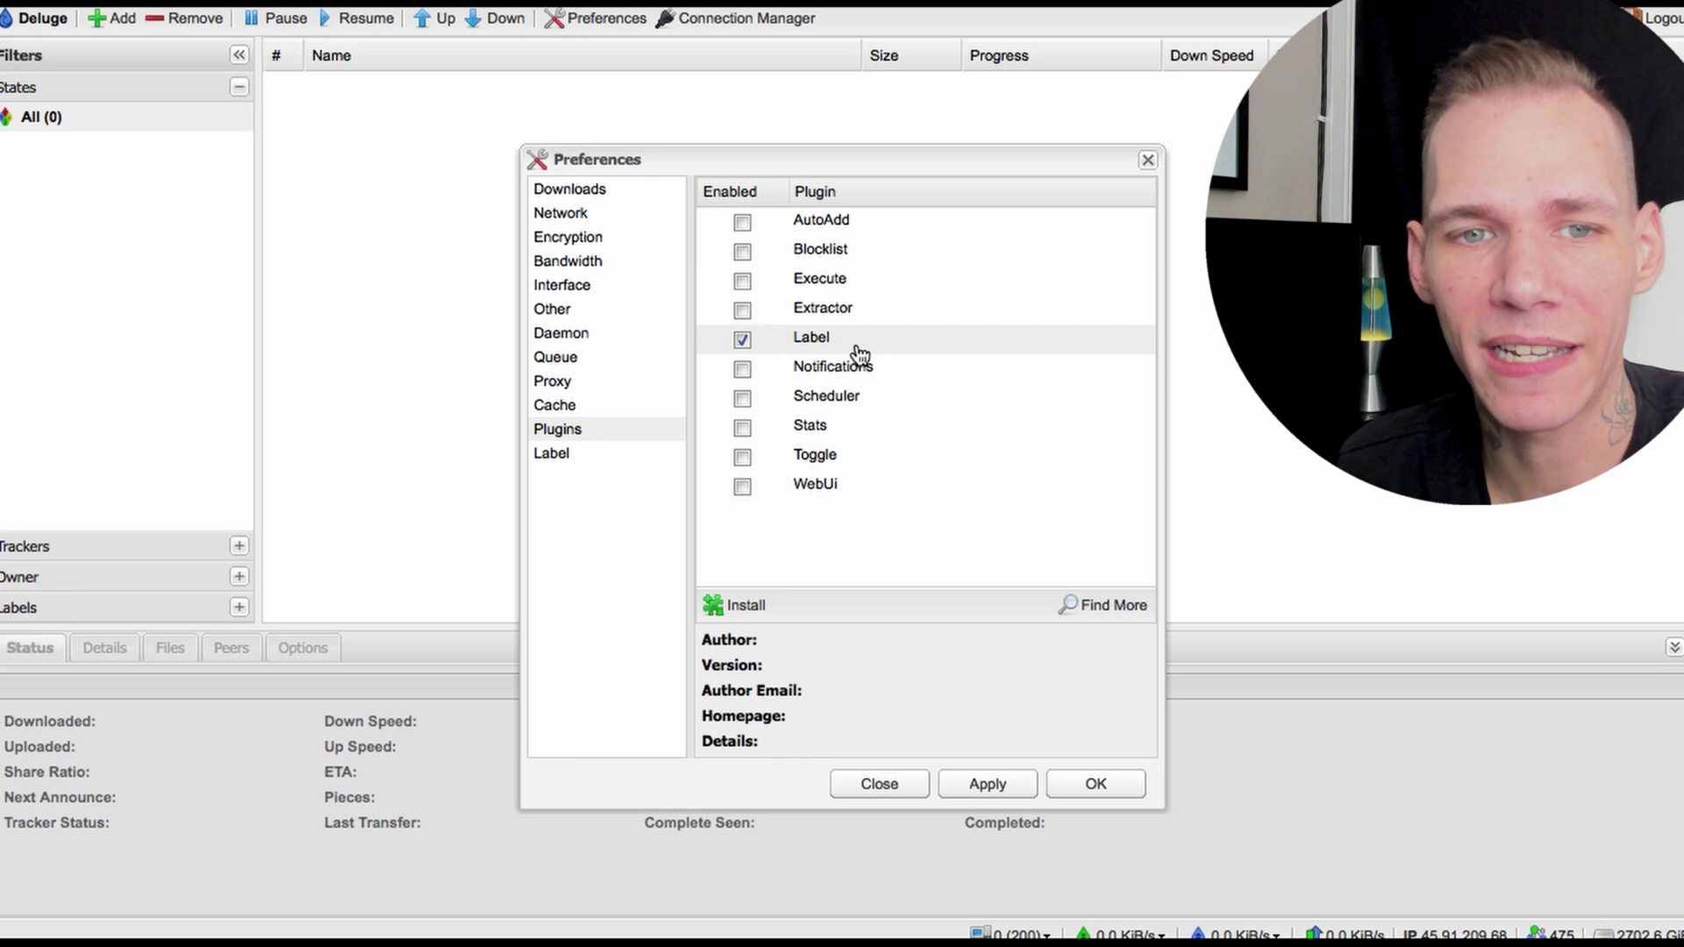
pyautogui.click(789, 351)
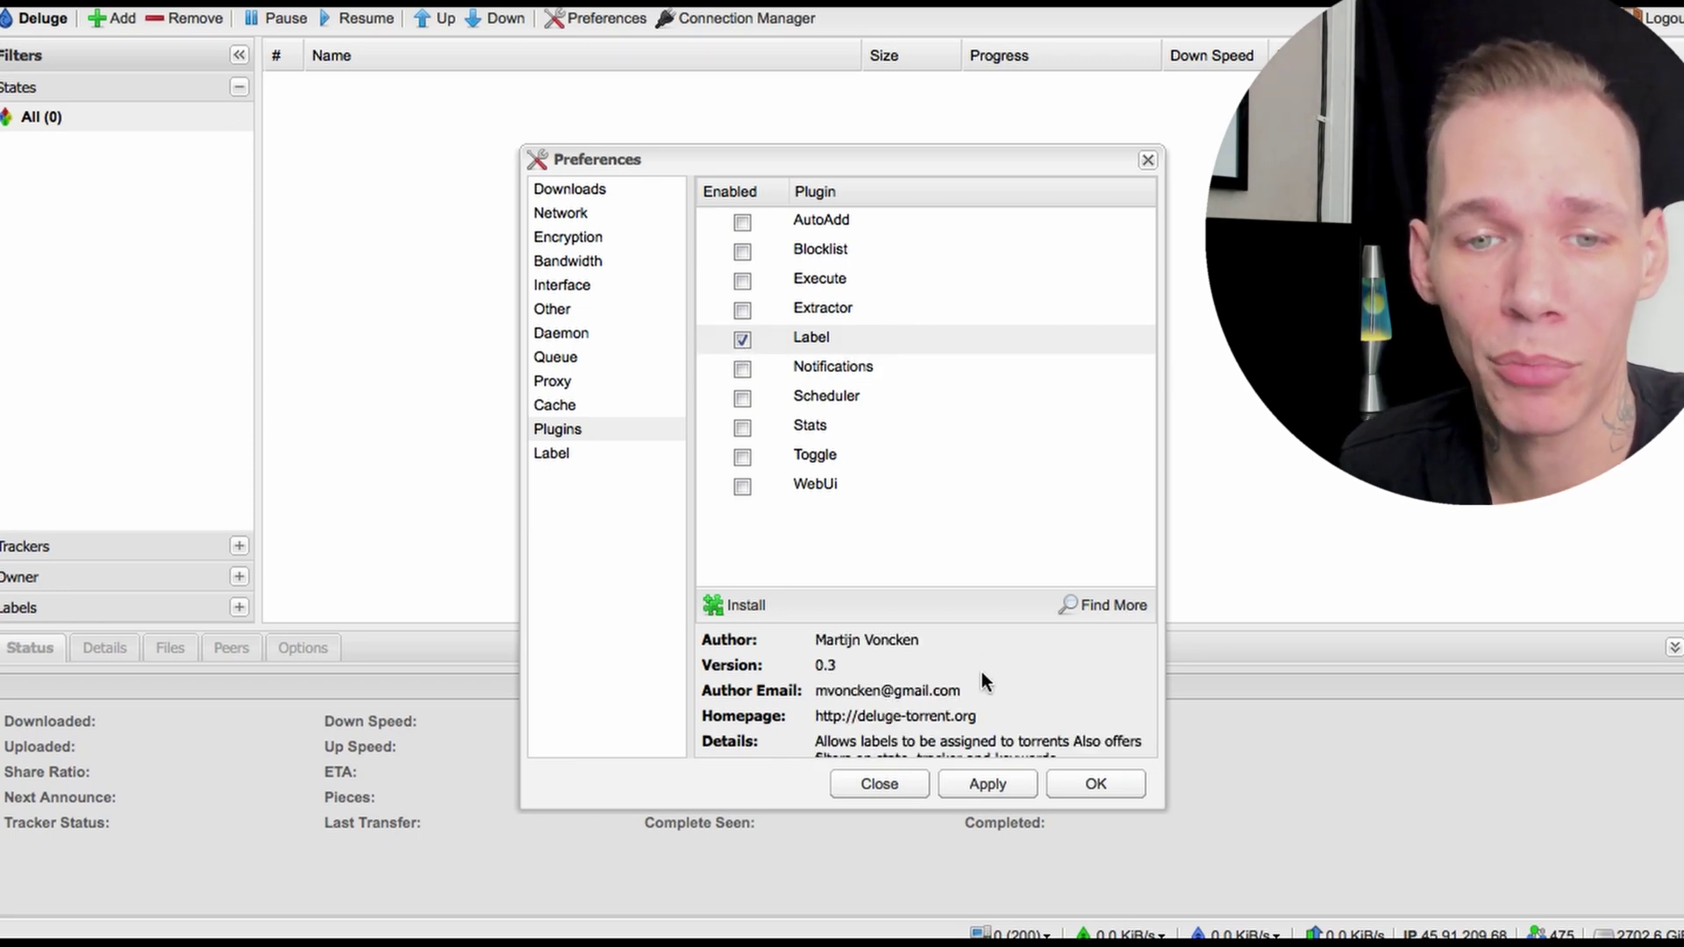
pyautogui.click(1020, 793)
pyautogui.click(1083, 789)
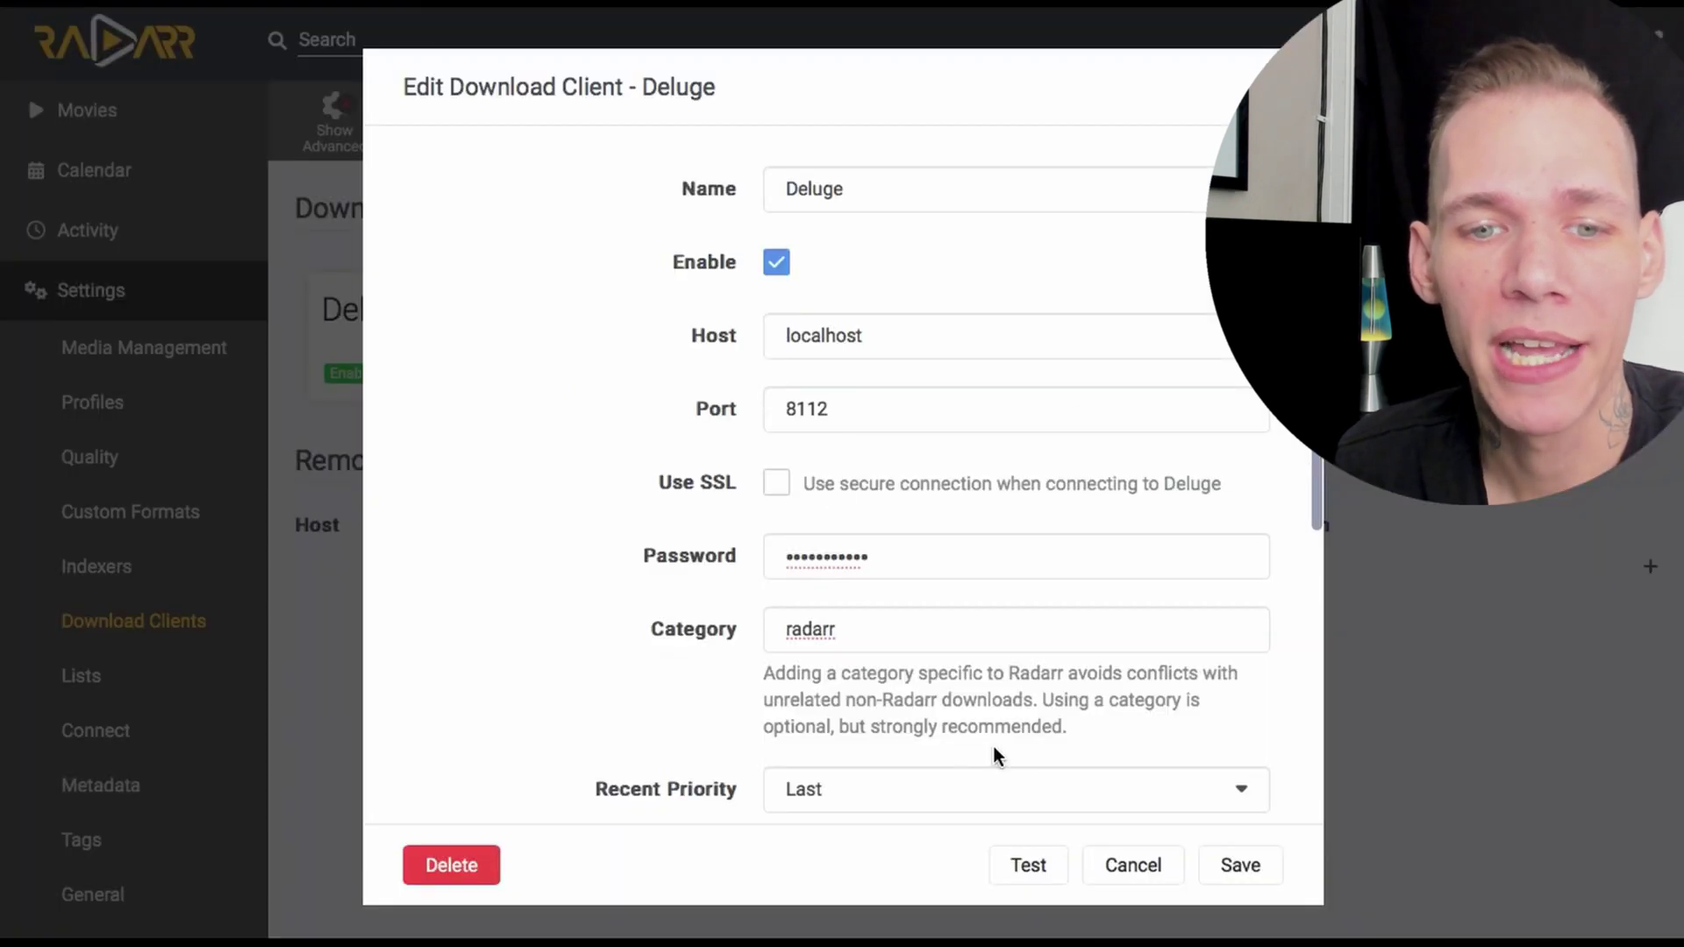
# Test the Deluge connection until it passes, then save the download client
pyautogui.click(1051, 879)
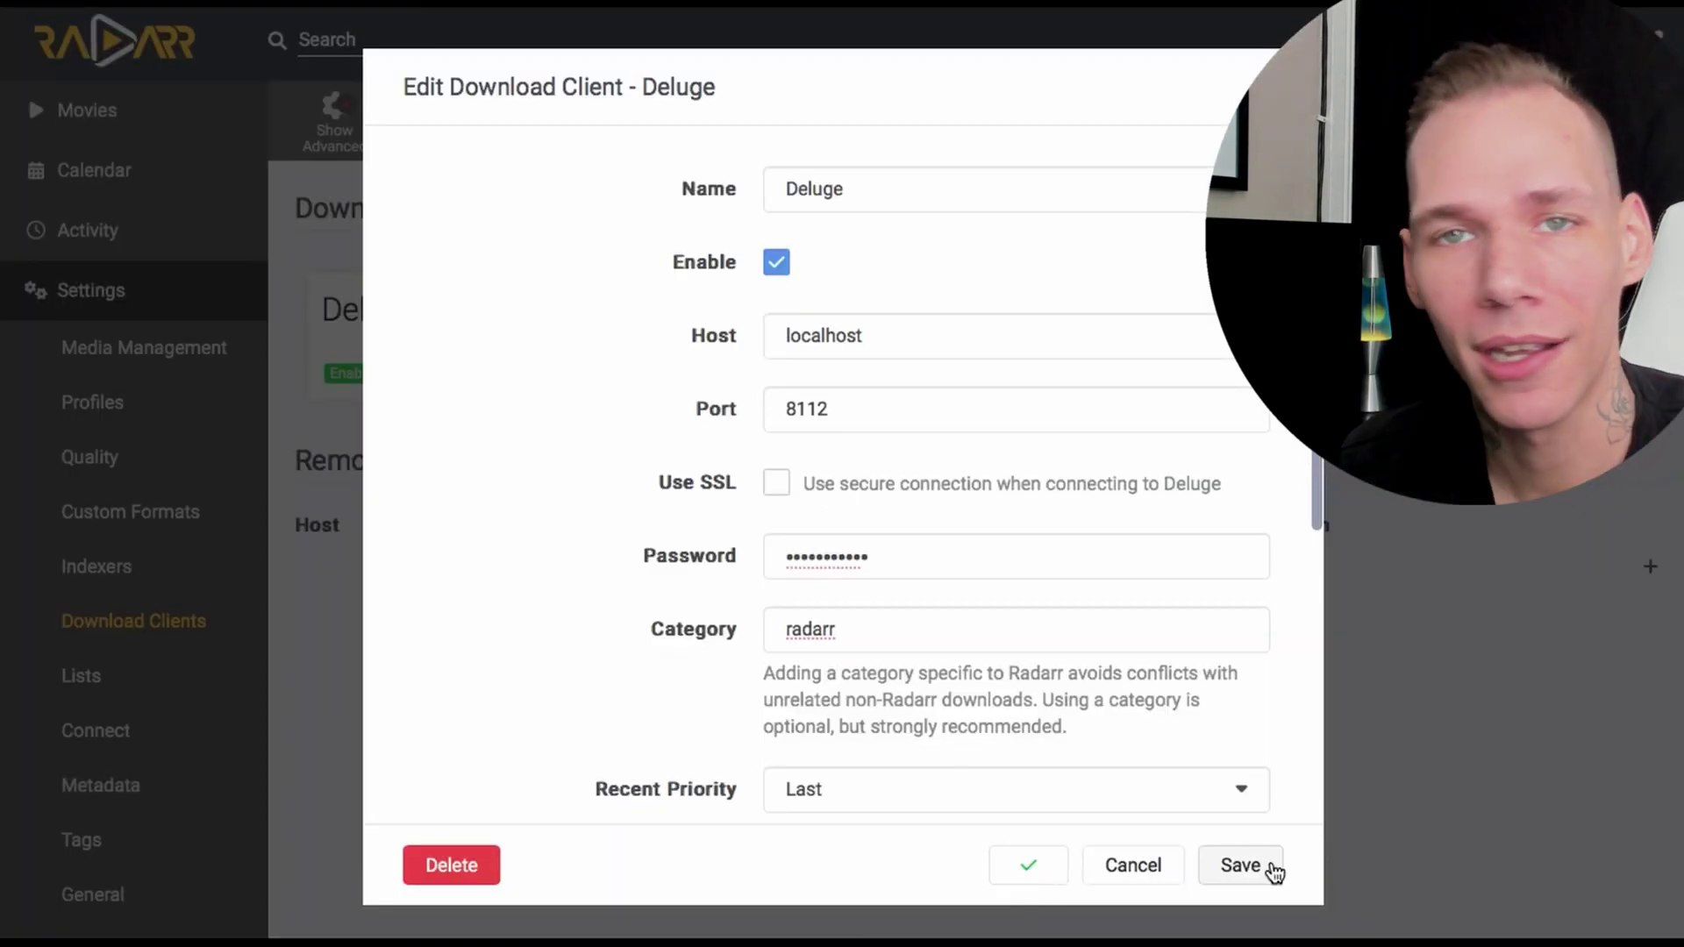
pyautogui.click(1253, 866)
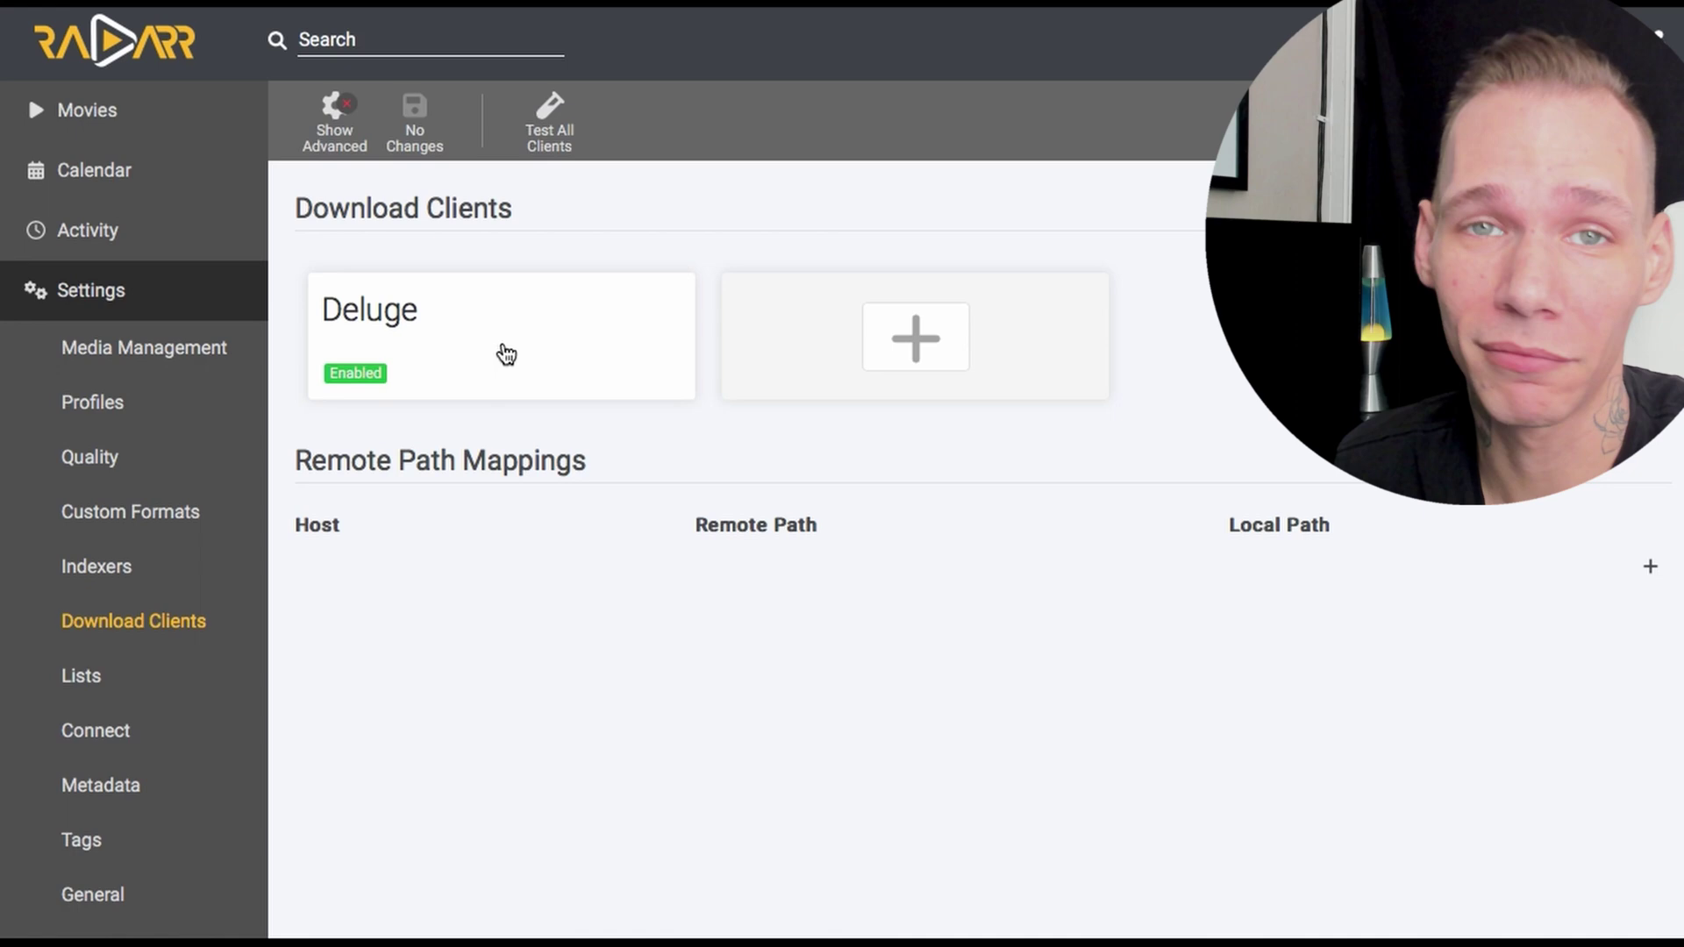
# Open the Add Indexer dialog from Radarr's Indexers settings
pyautogui.click(163, 559)
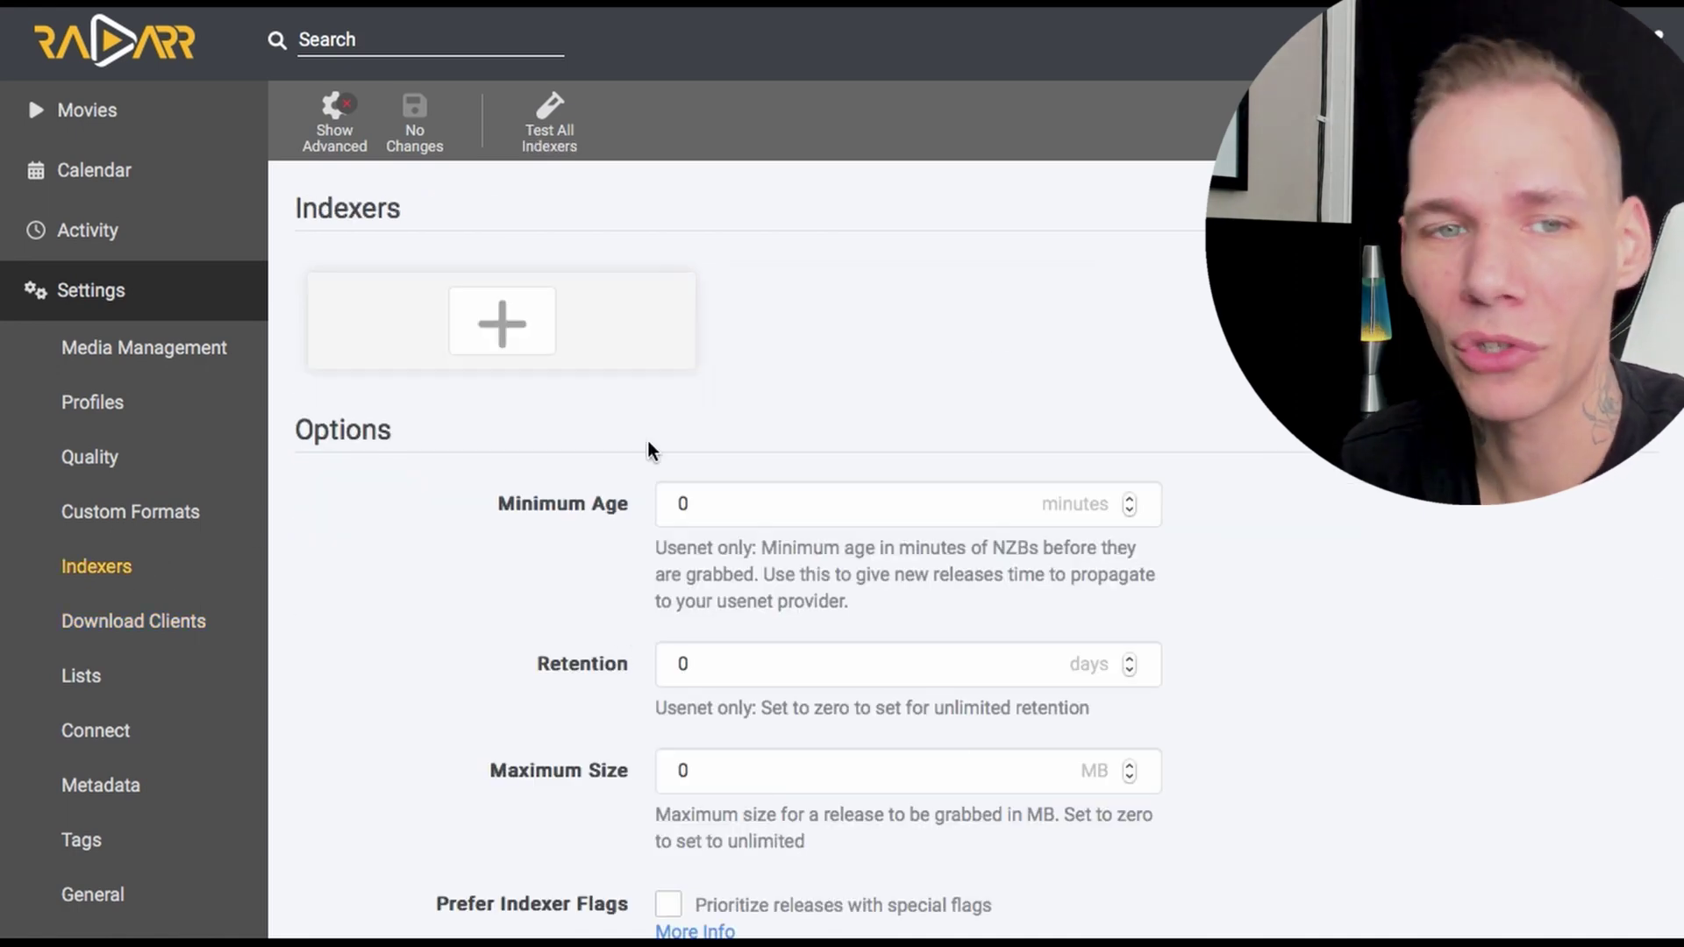
pyautogui.click(583, 337)
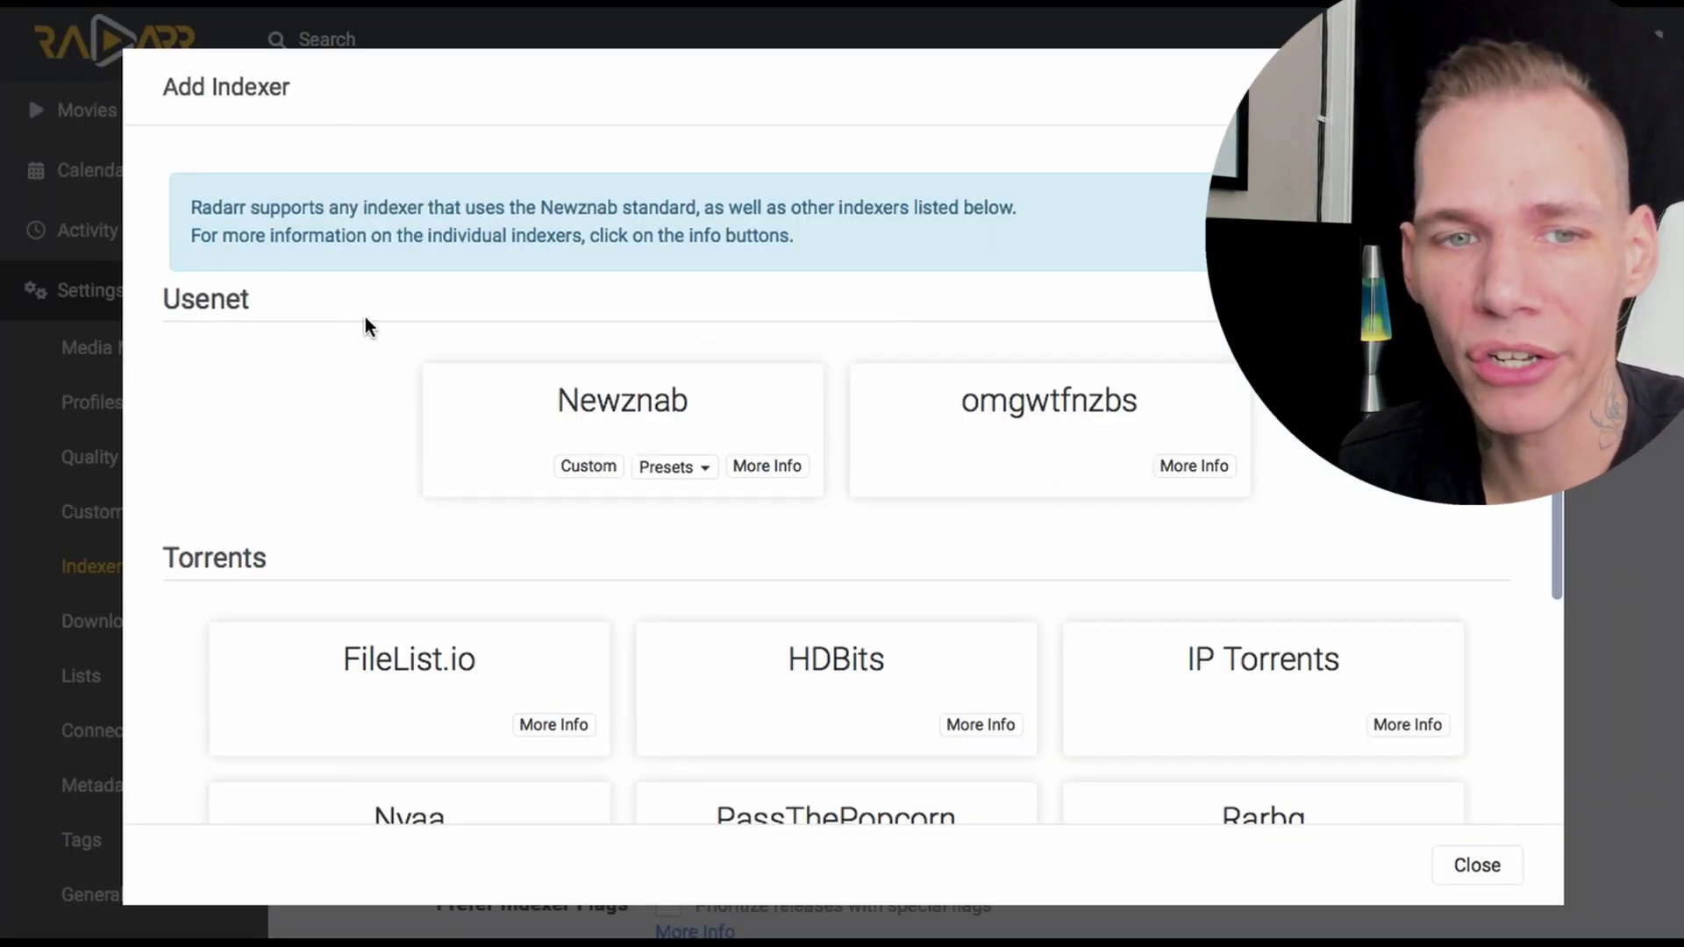
pyautogui.moveTo(365, 324); pyautogui.dragTo(365, 511)
pyautogui.click(366, 507)
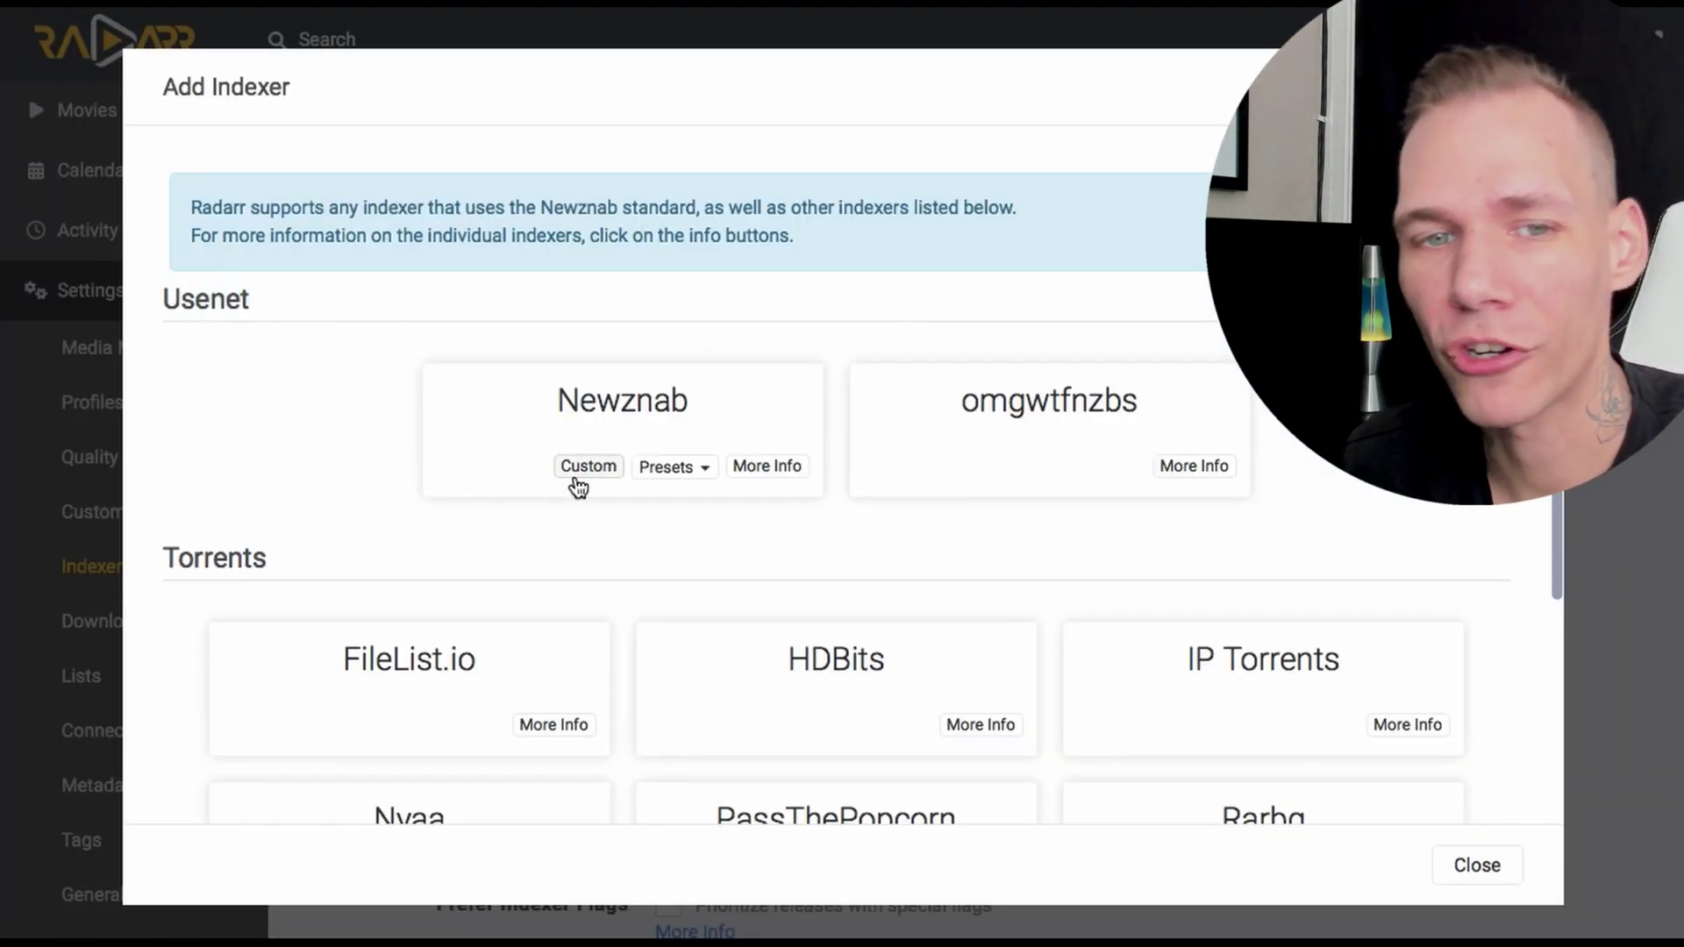
# Browse the Newznab and Torznab preset lists without adding an indexer
pyautogui.click(671, 473)
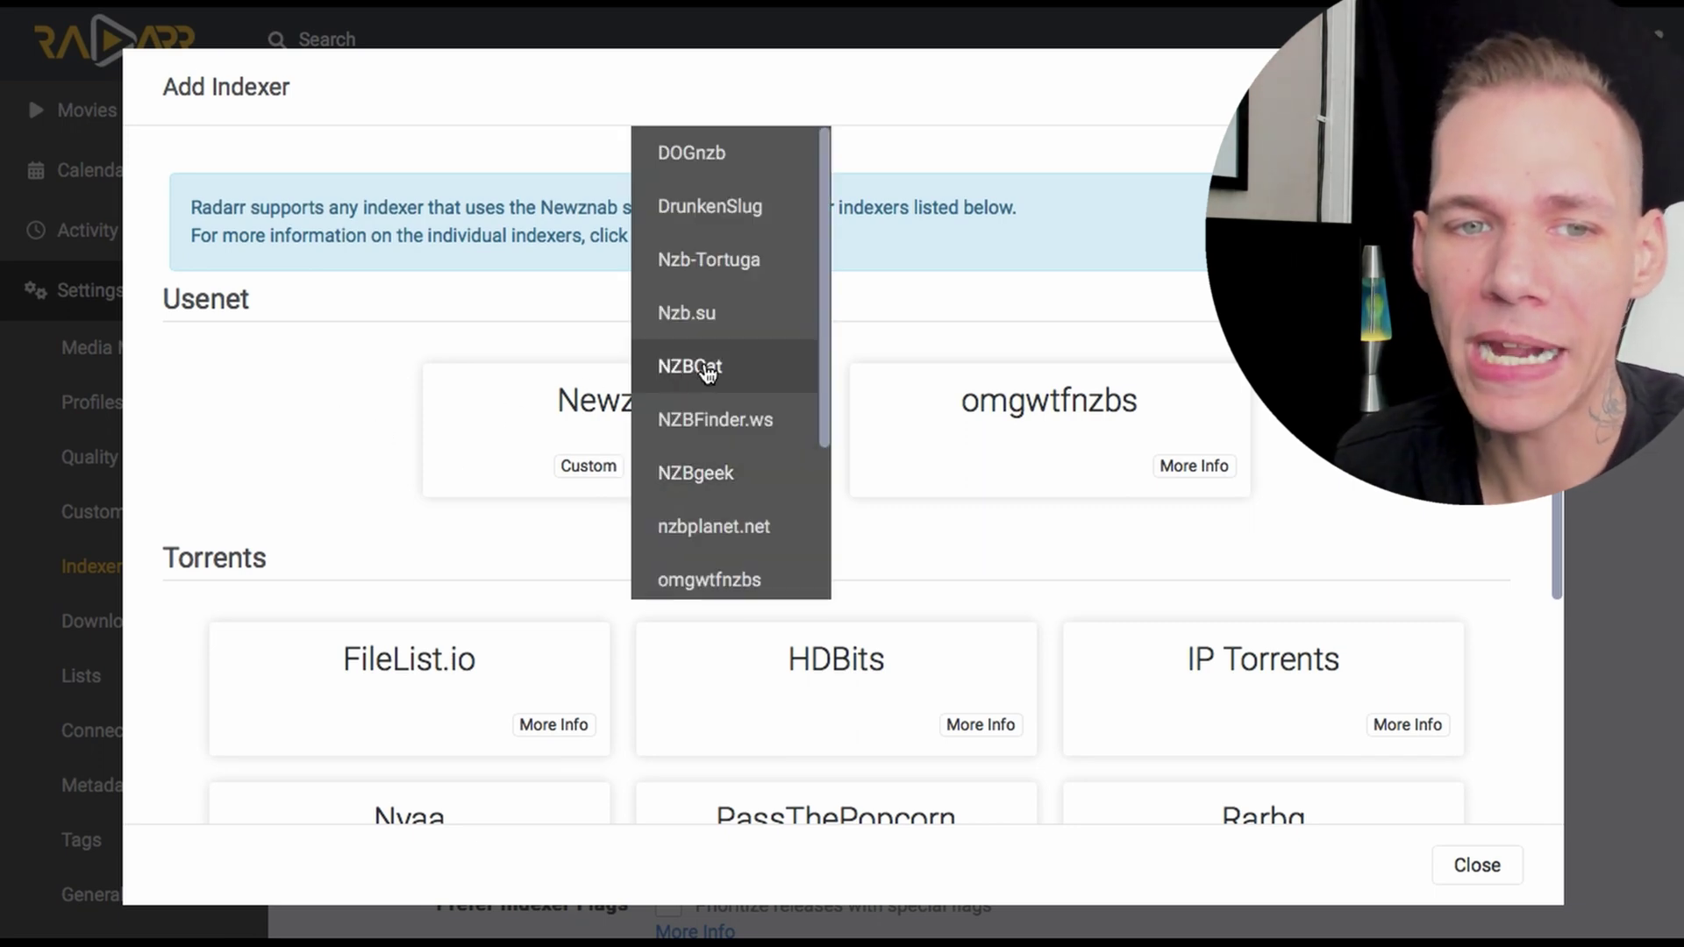
pyautogui.scroll(-3, 707, 373)
pyautogui.click(326, 372)
pyautogui.scroll(-4, 767, 381)
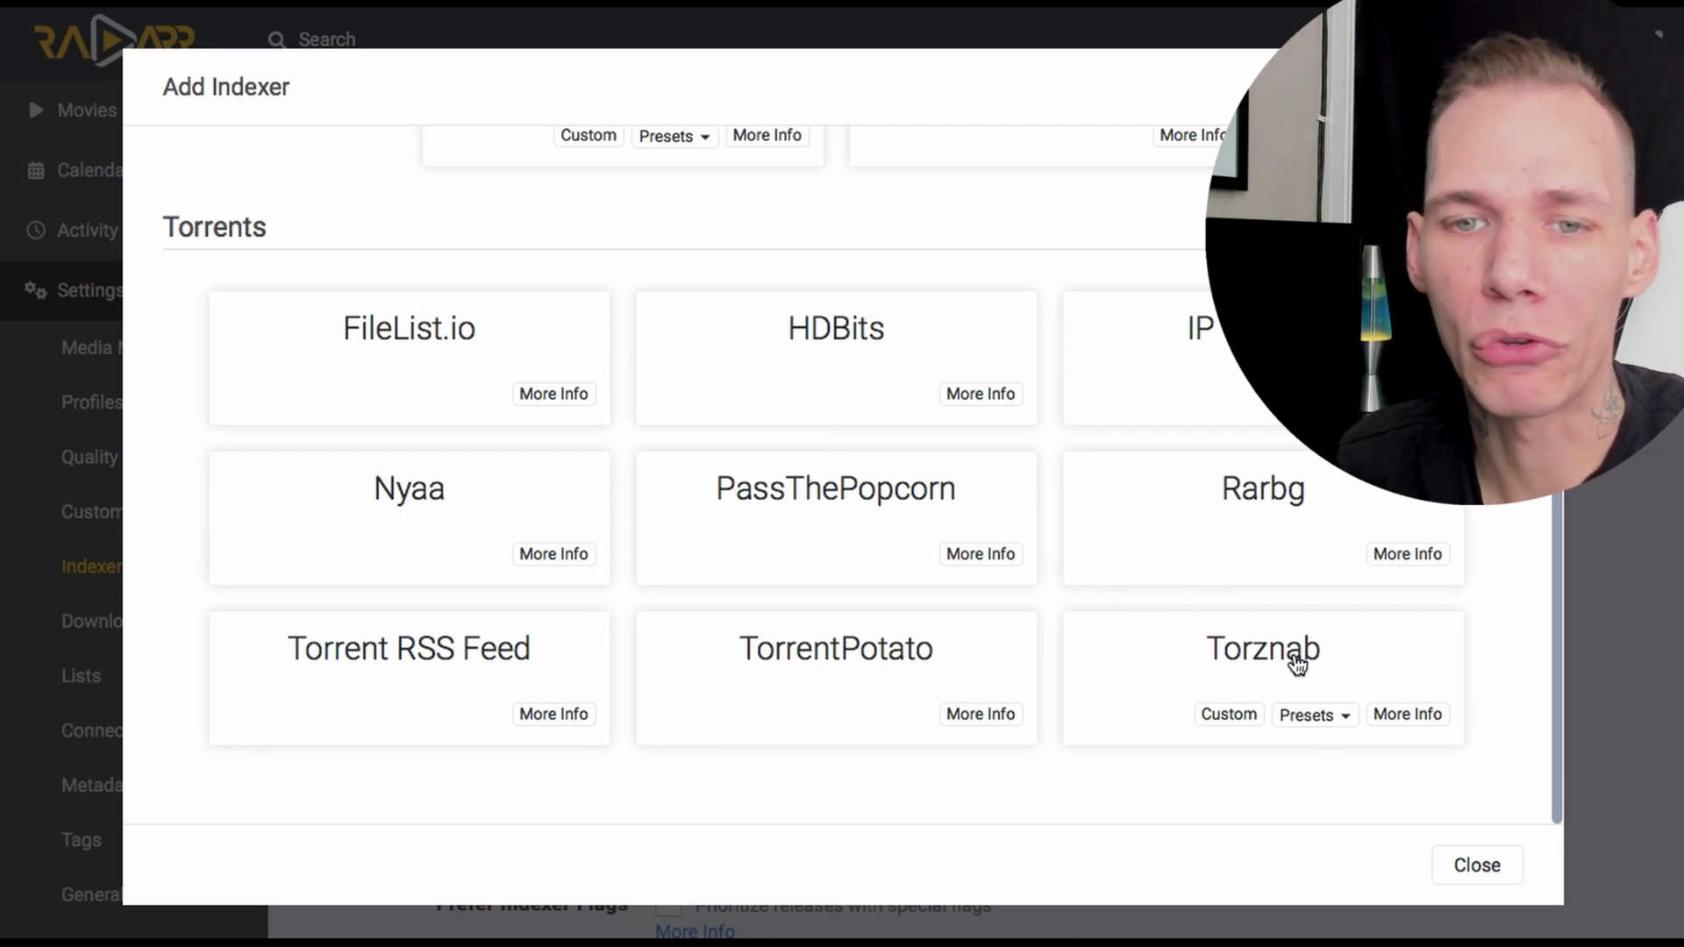
pyautogui.click(1312, 718)
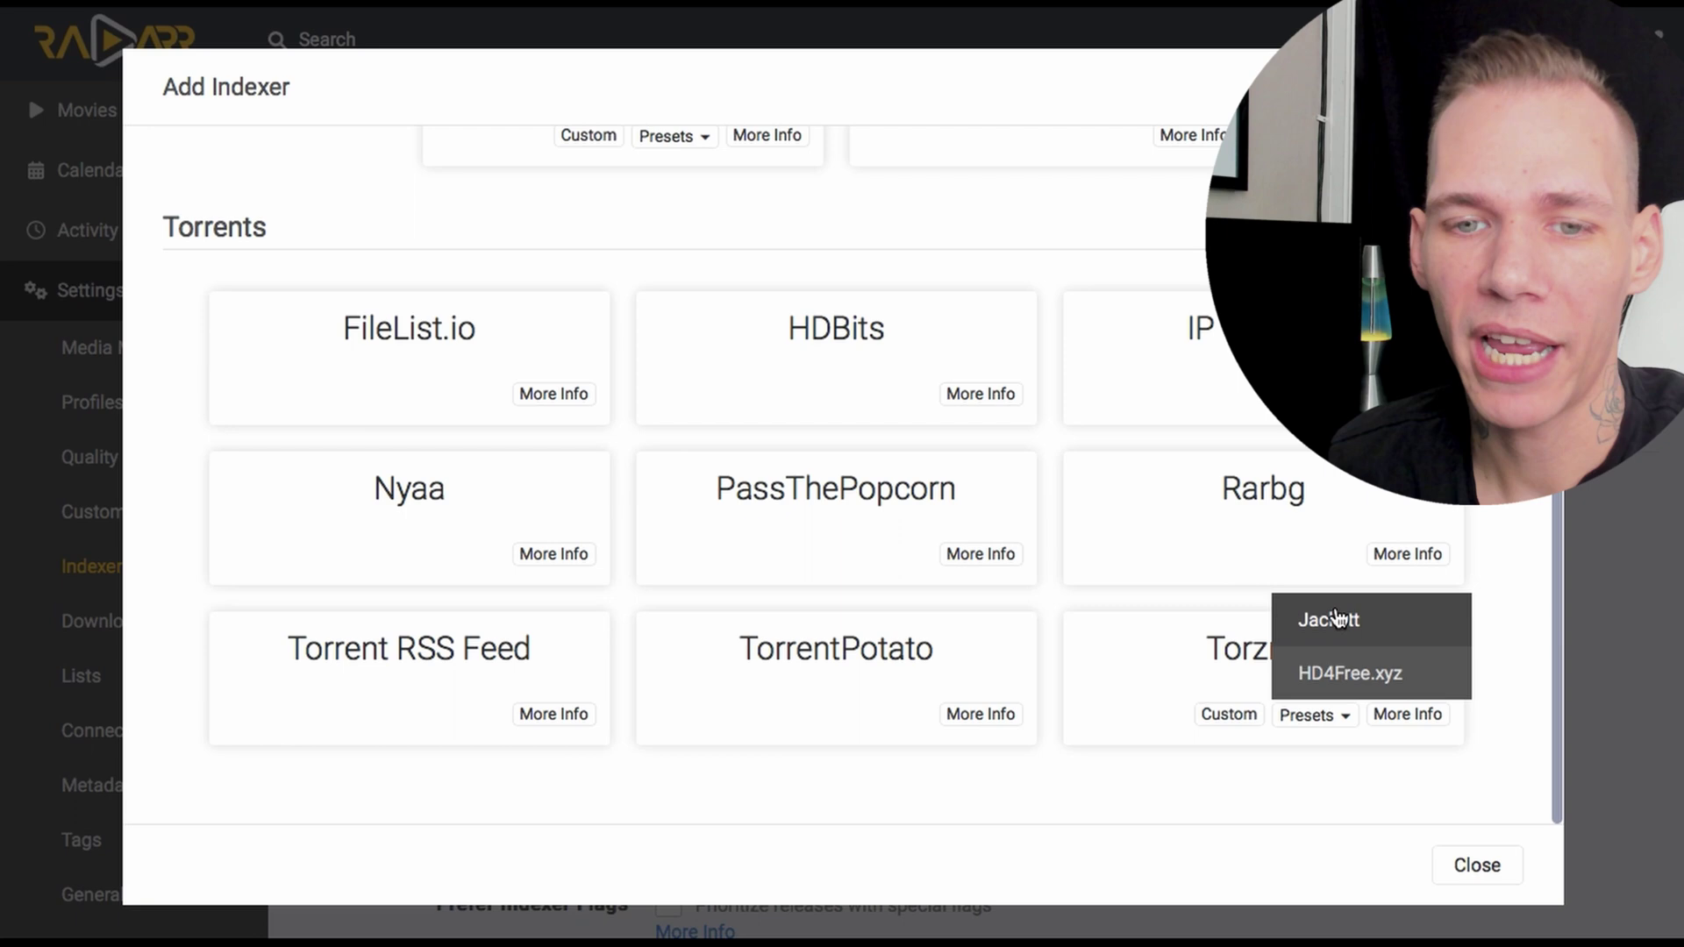
pyautogui.click(1313, 805)
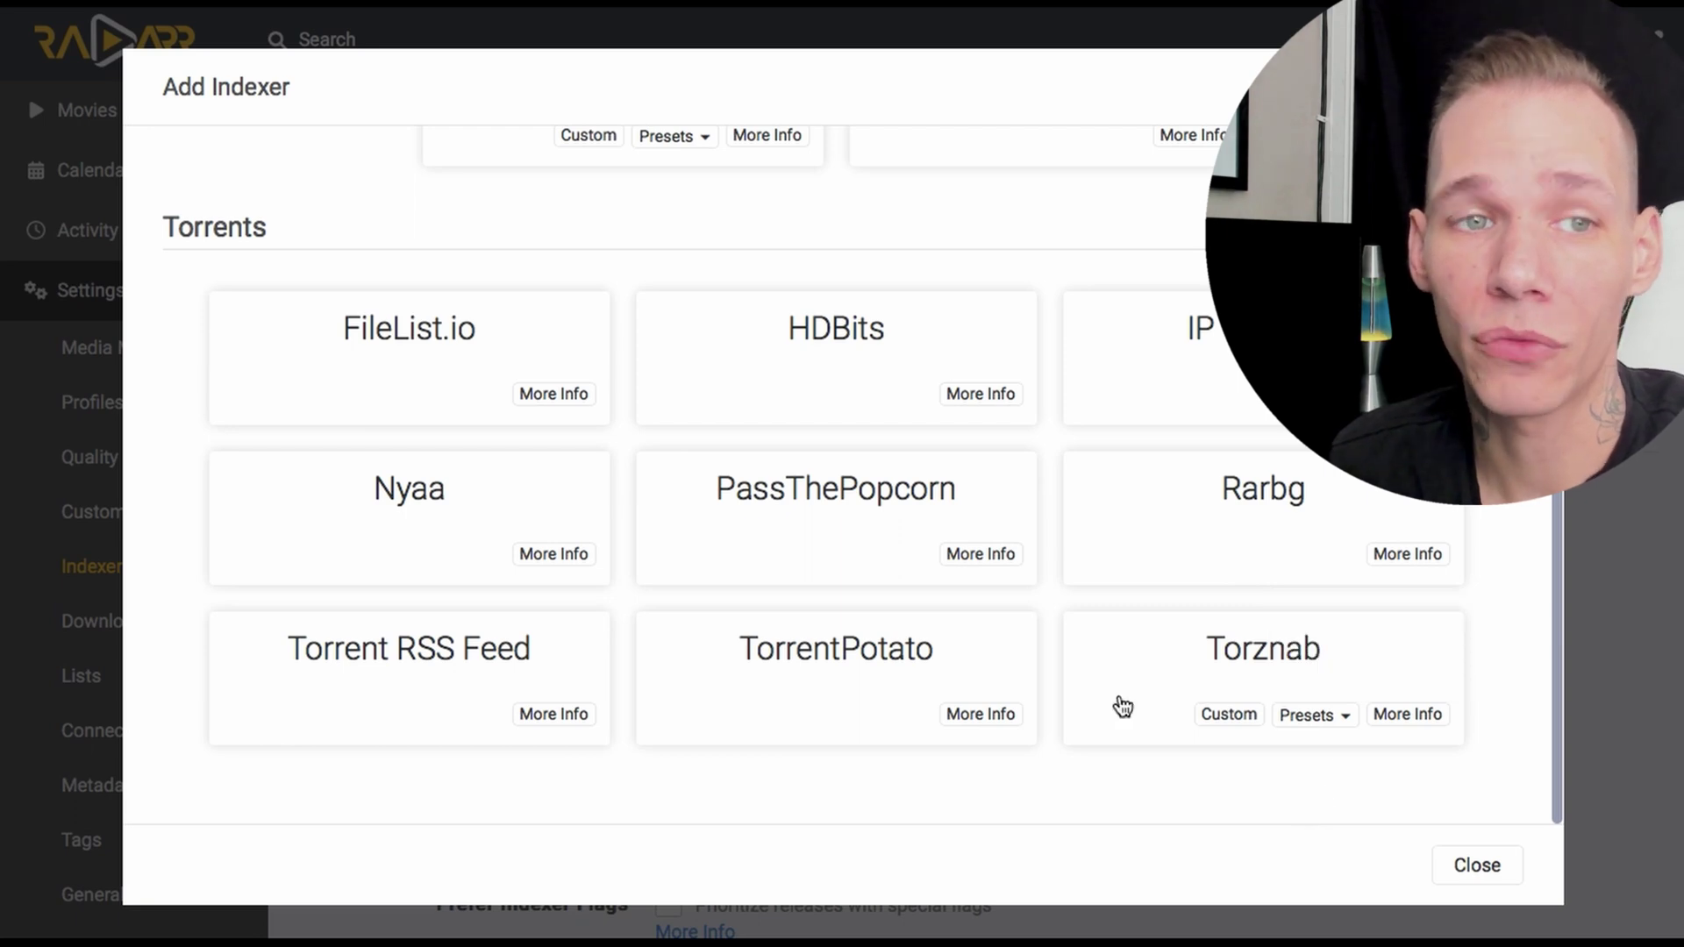
pyautogui.moveTo(268, 230); pyautogui.dragTo(308, 275)
pyautogui.scroll(4, 714, 323)
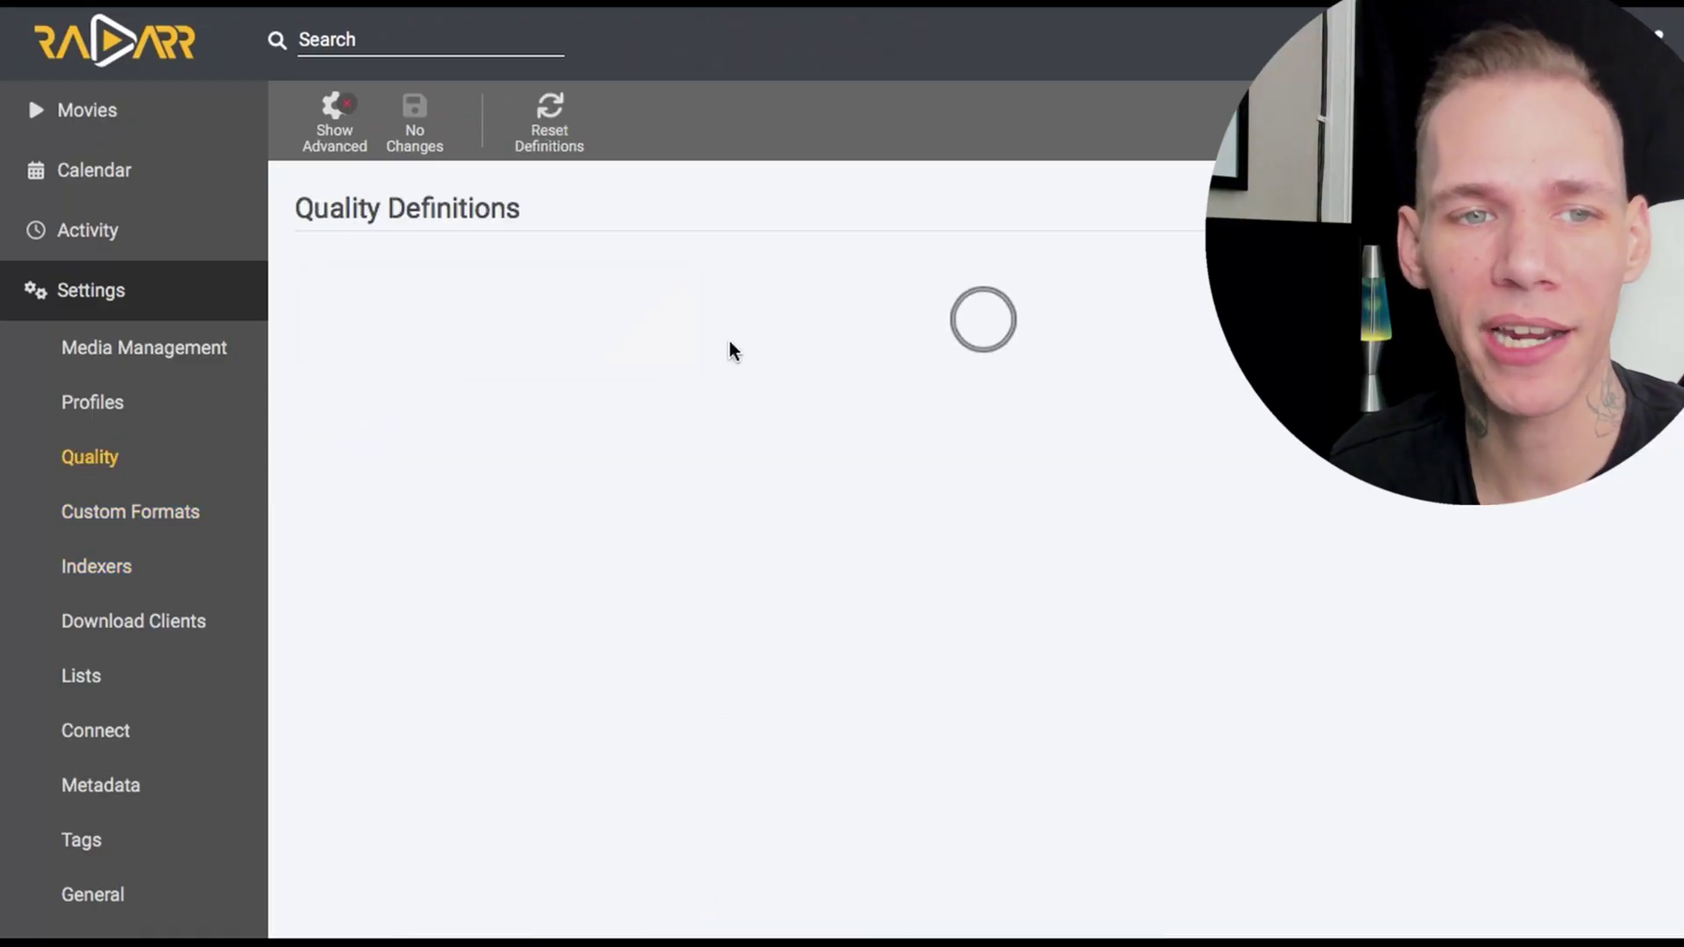
# Scroll through Radarr's default Quality Definitions size ranges
pyautogui.scroll(-14, 778, 333)
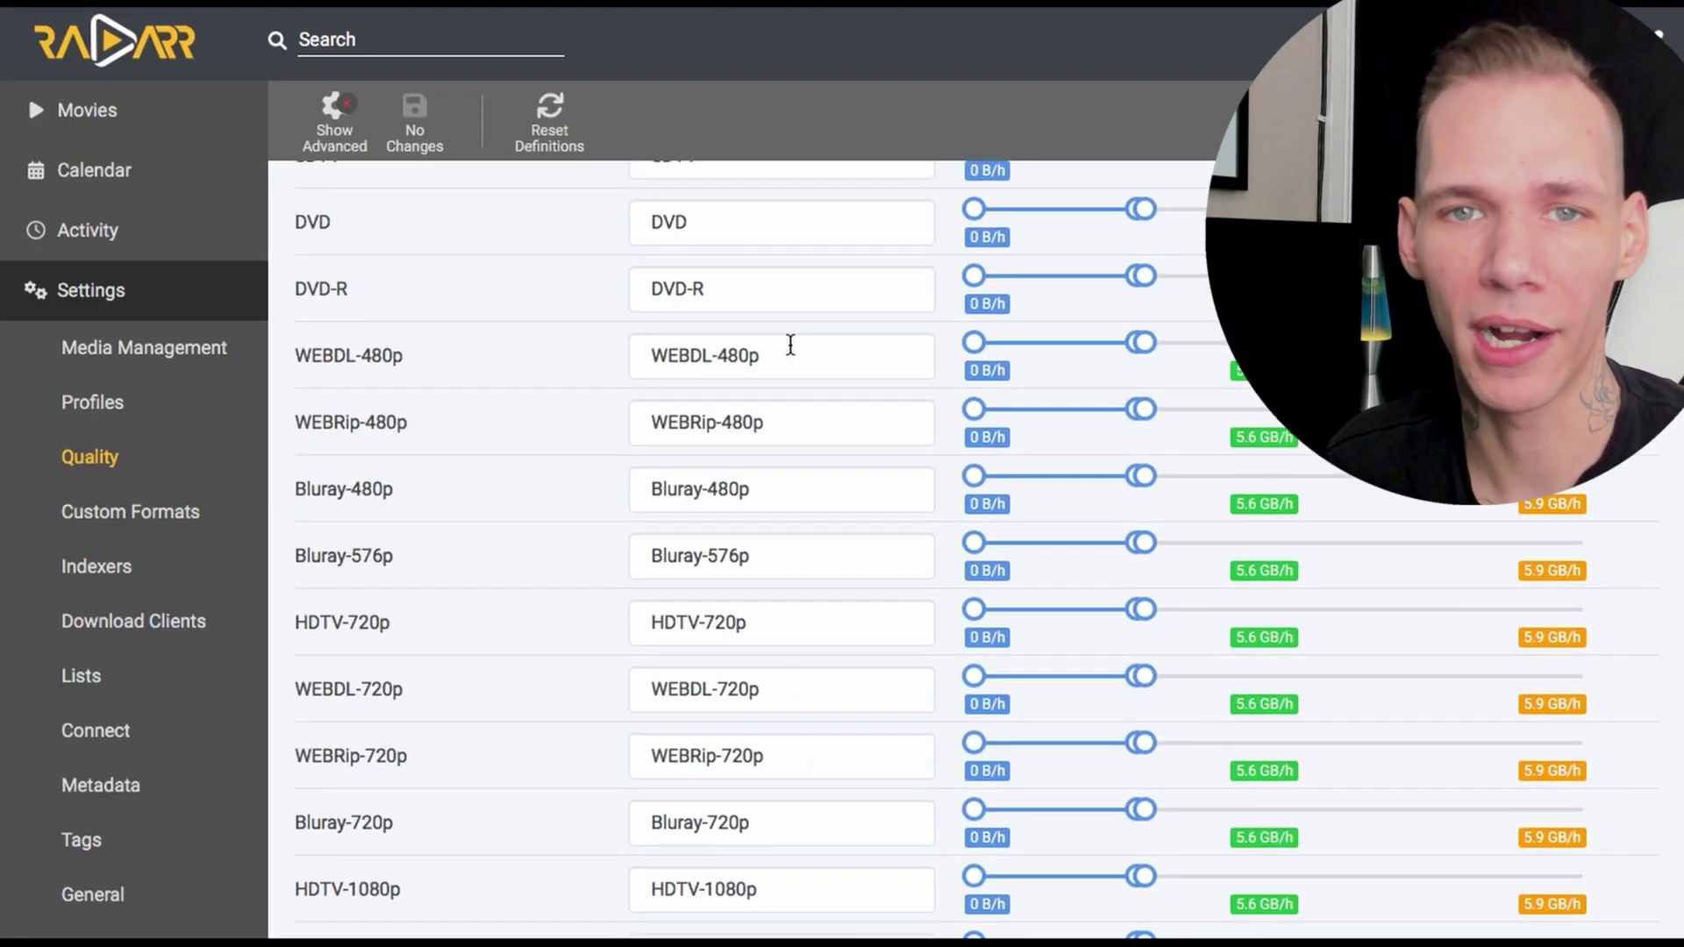
pyautogui.scroll(10, 874, 292)
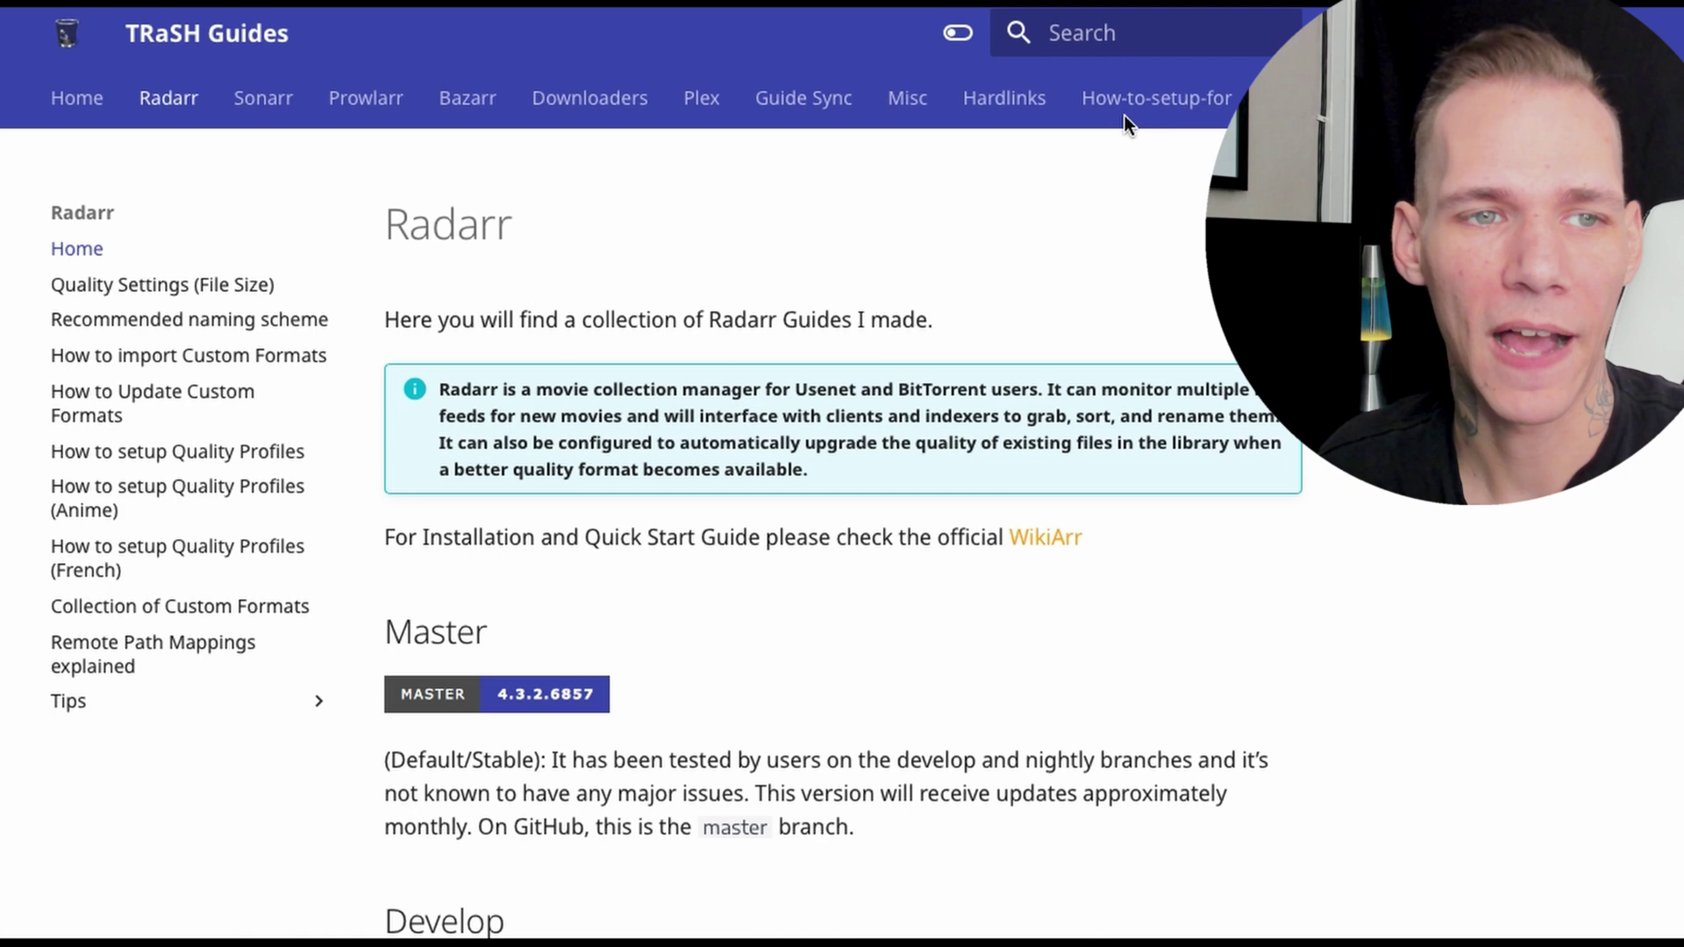
# Review the TRaSH Guides Quality Settings (File Size) table, then return to Radarr's Indexers settings
pyautogui.click(184, 283)
pyautogui.scroll(-10, 1212, 528)
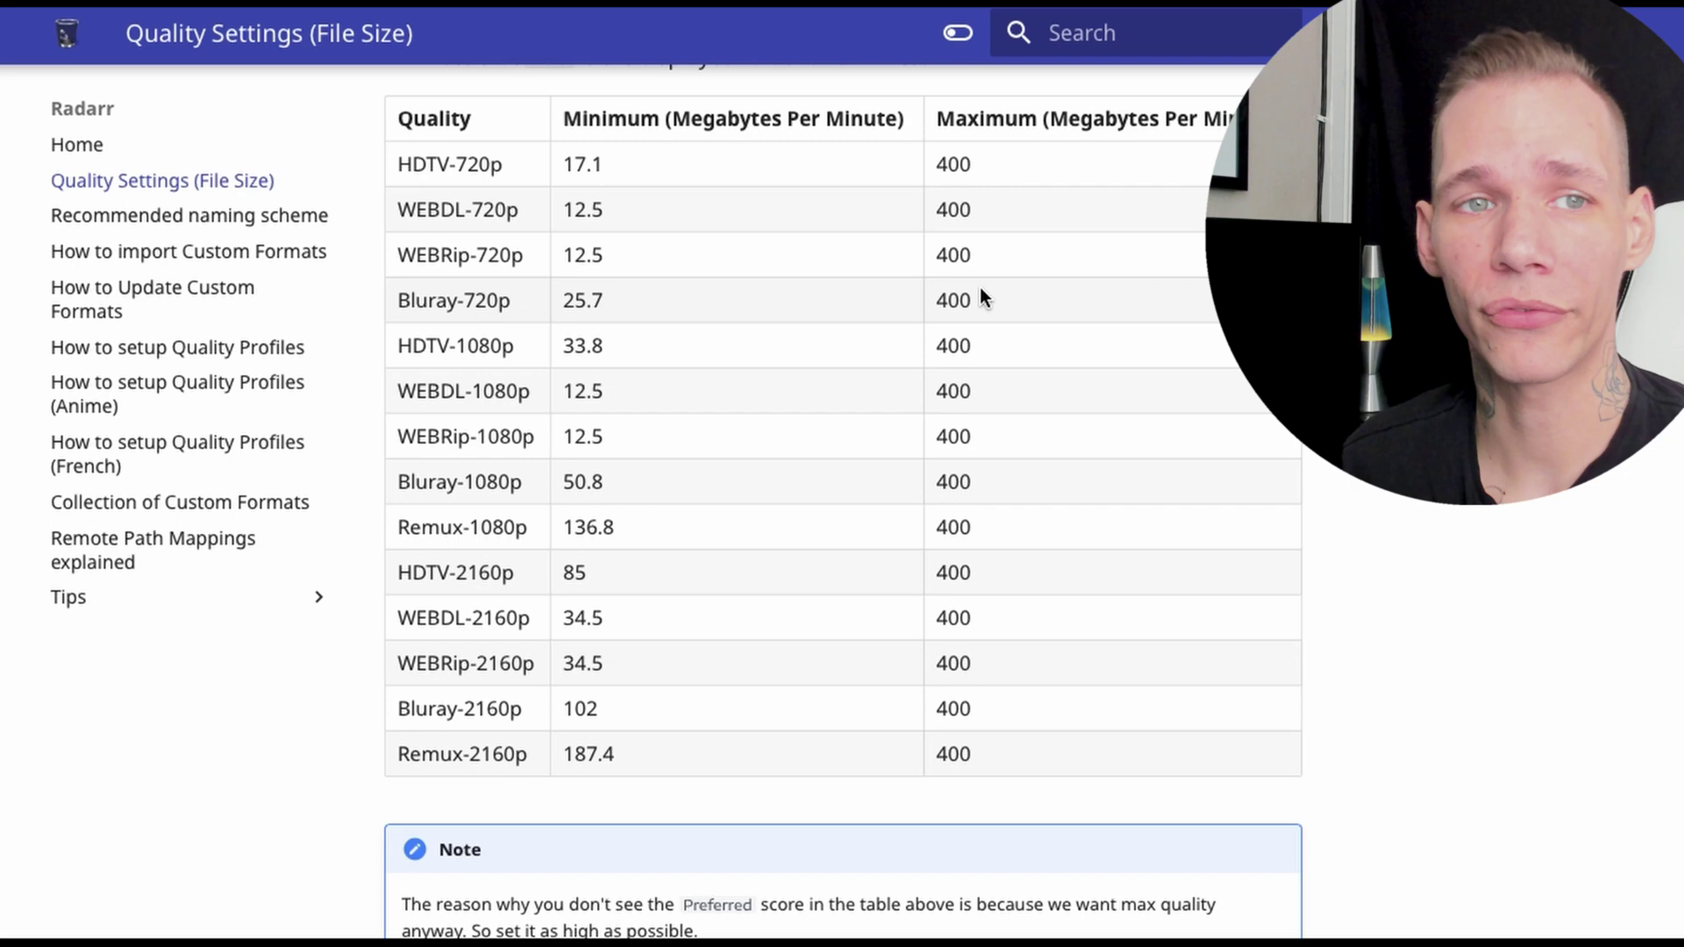
pyautogui.click(167, 572)
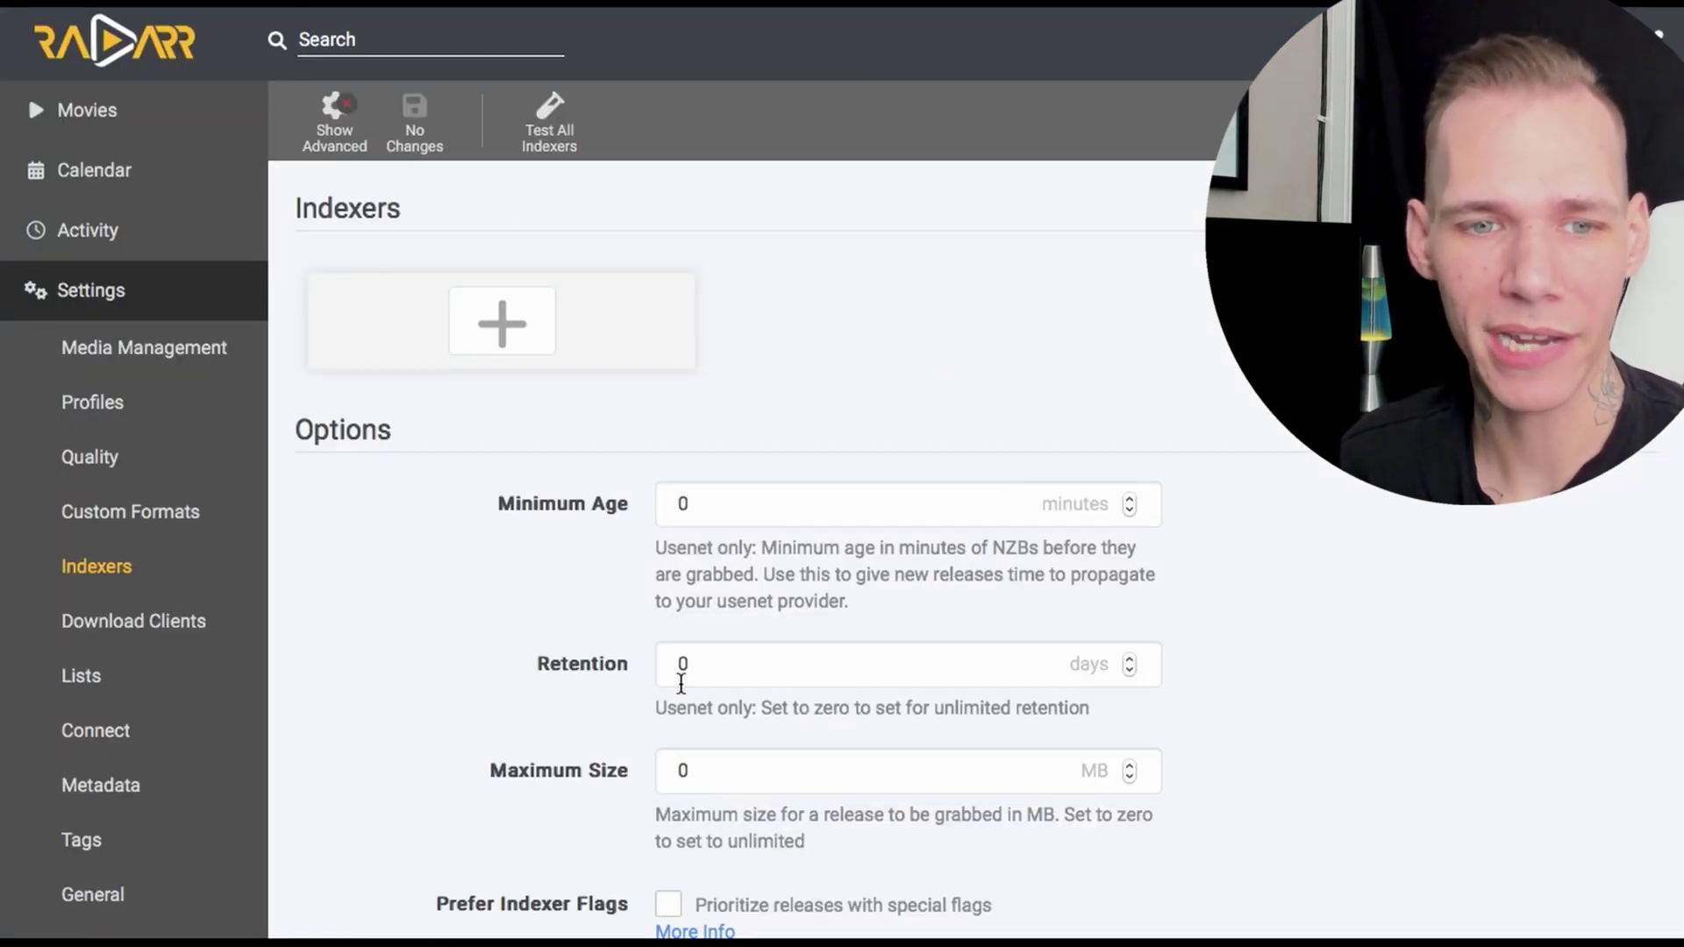
# Leave Maximum Size at 0 and move through Quality to the Profiles settings page
pyautogui.click(769, 784)
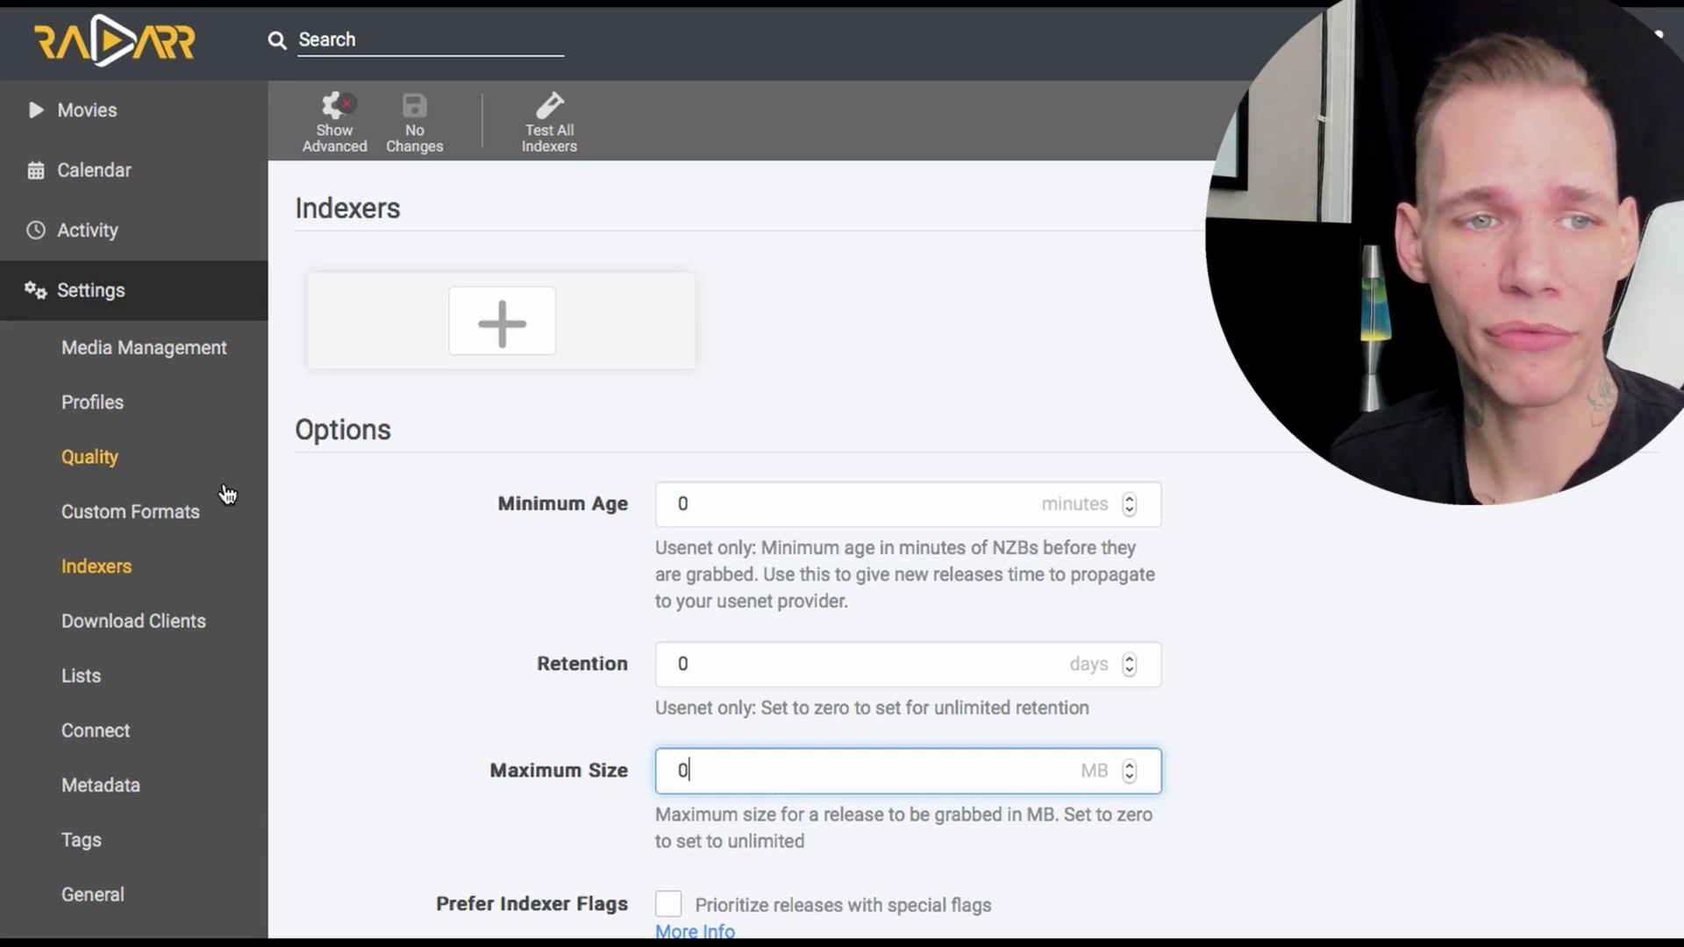
pyautogui.click(149, 453)
pyautogui.click(129, 405)
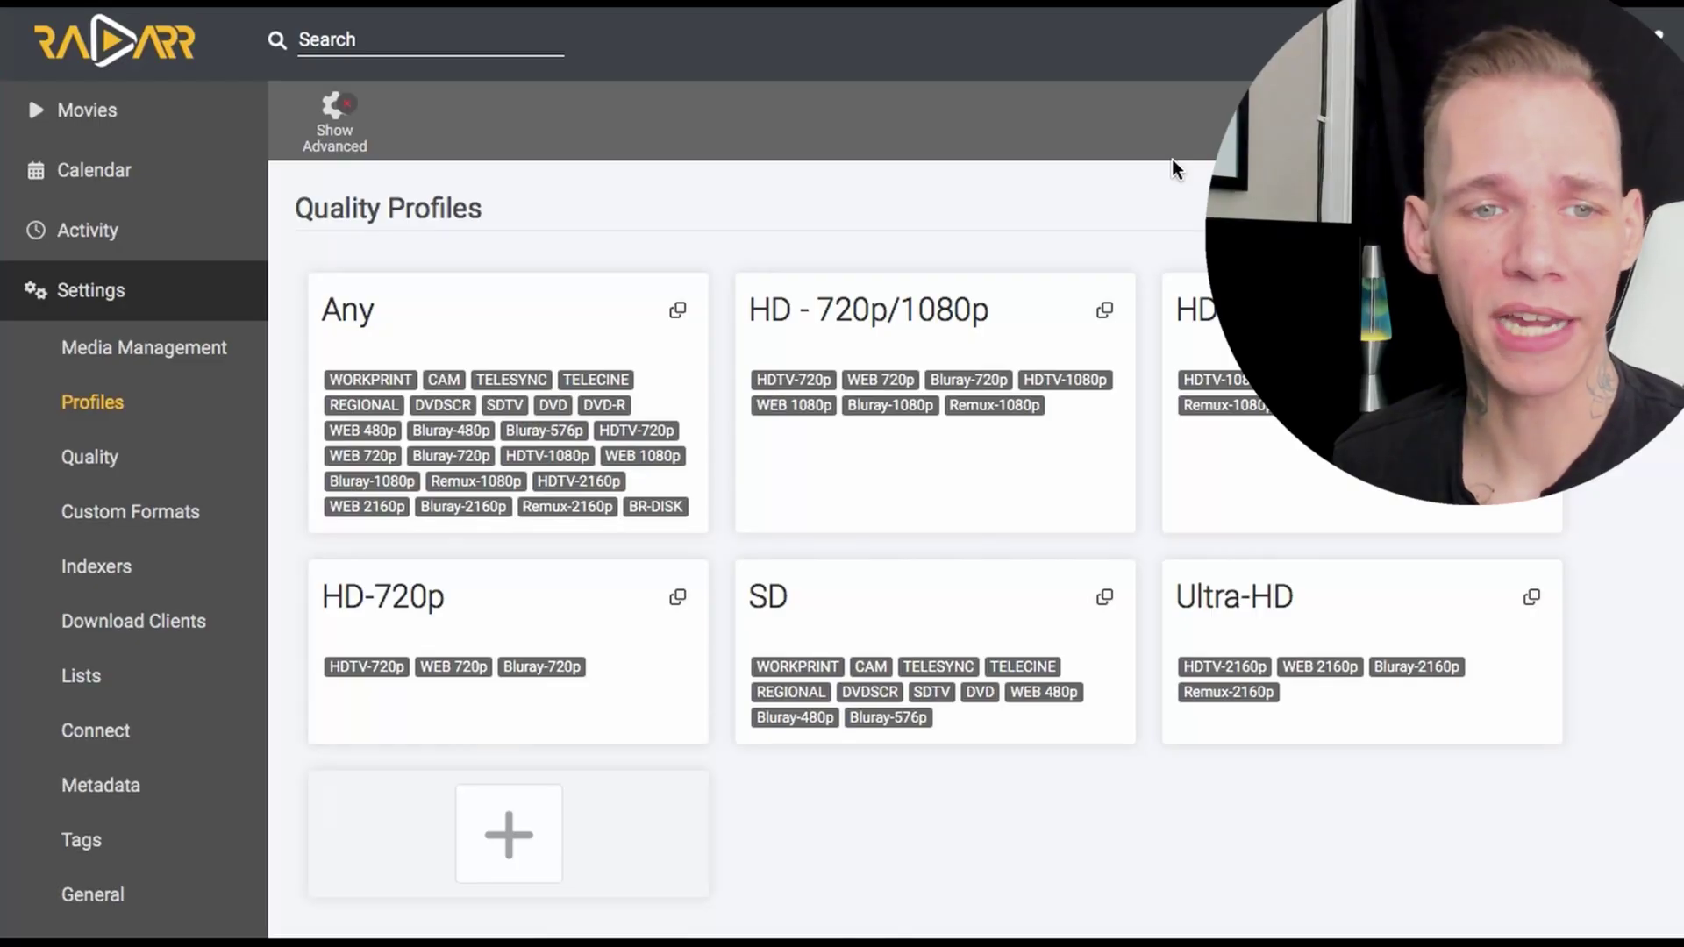
# Drag the WEB 720p group (WEBRip-720p, WEBDL-720p) to the top of HD-720p's qualities
pyautogui.click(474, 598)
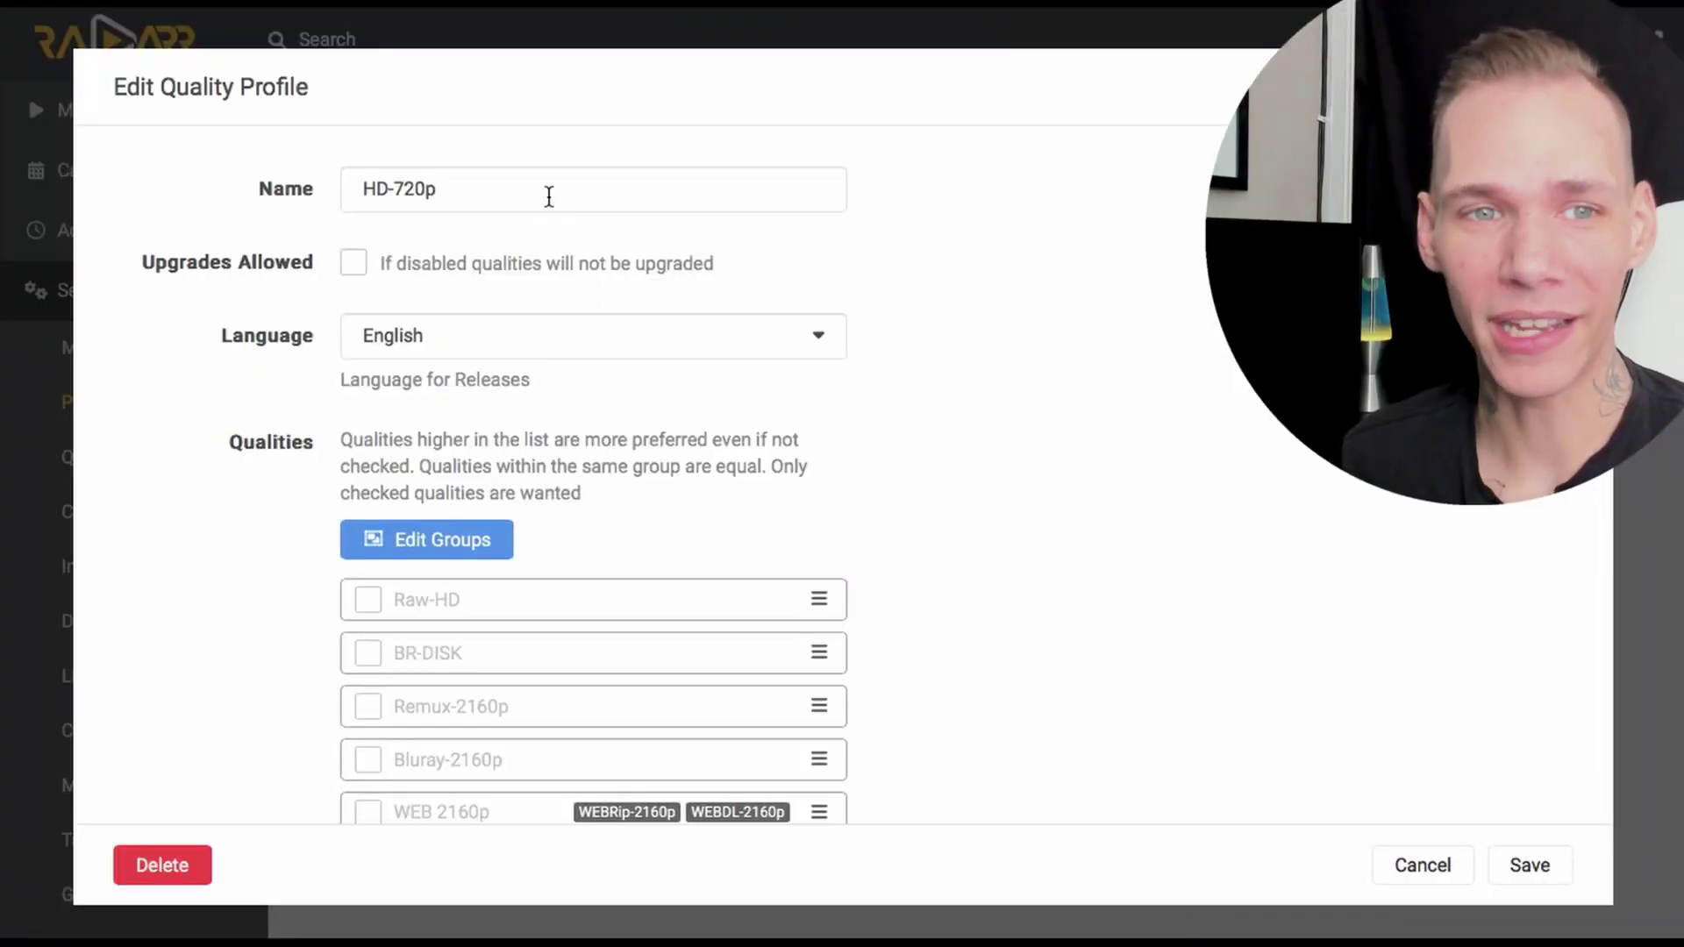
pyautogui.scroll(-5, 585, 370)
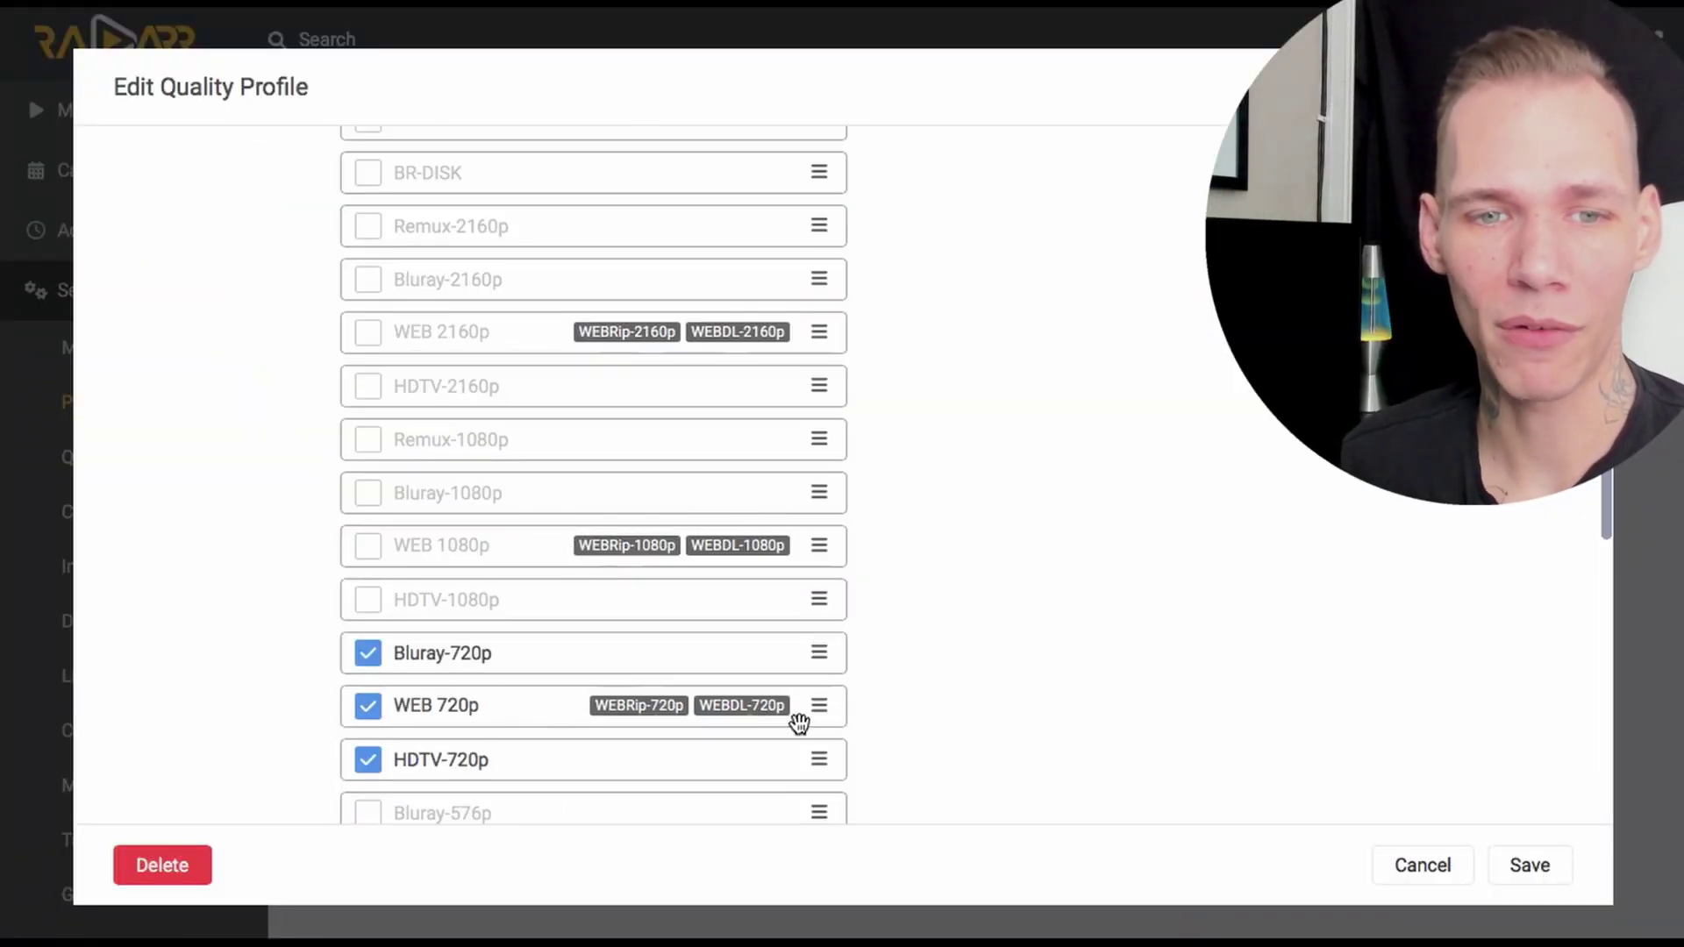
pyautogui.moveTo(817, 708); pyautogui.dragTo(833, 229)
pyautogui.scroll(5, 824, 695)
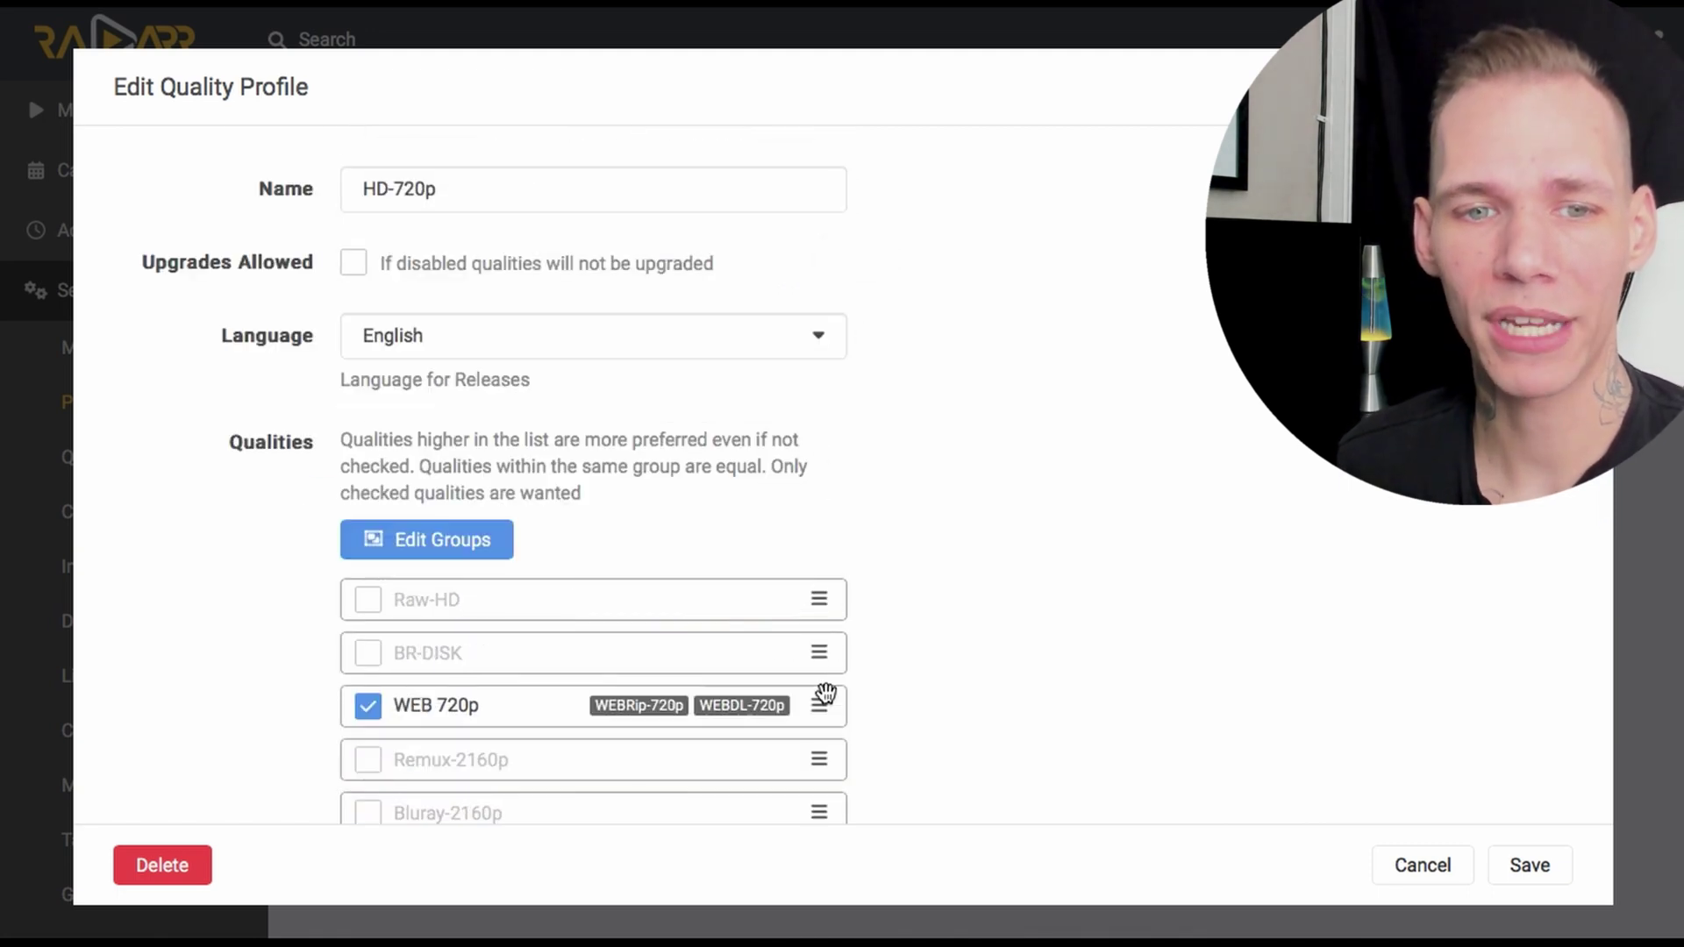
pyautogui.moveTo(823, 696); pyautogui.dragTo(461, 575)
# Enable Upgrades Allowed on HD-720p with WEB 720p as the Upgrade Until cutoff, and save
pyautogui.click(458, 550)
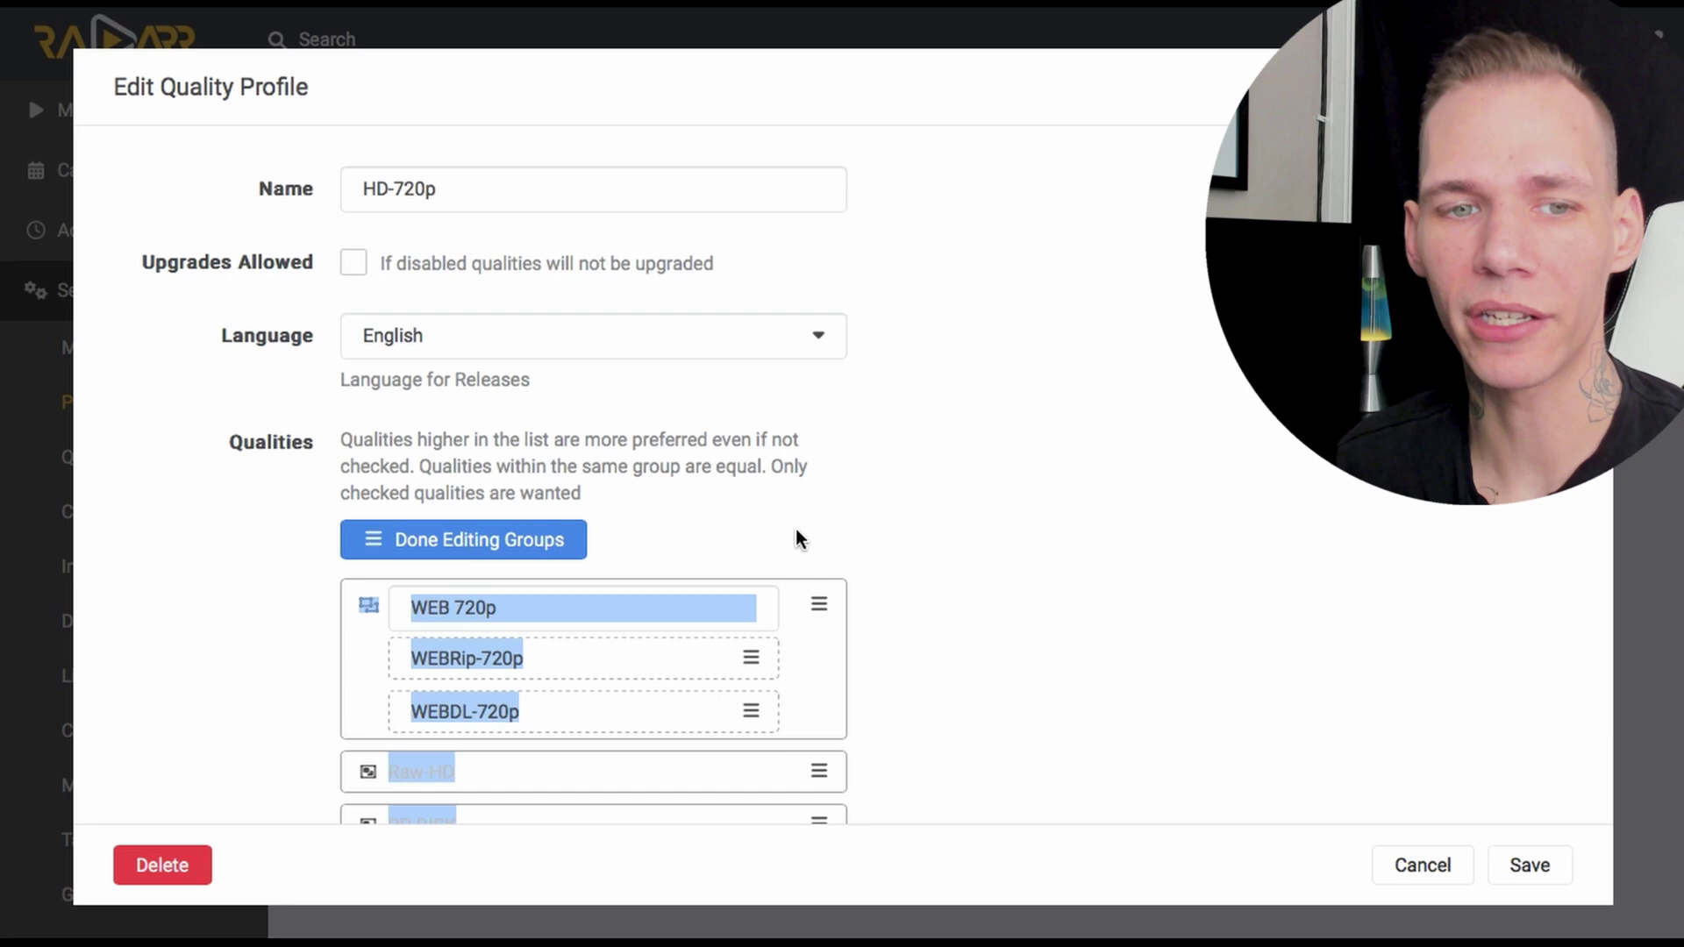
pyautogui.click(926, 571)
pyautogui.scroll(-4, 940, 614)
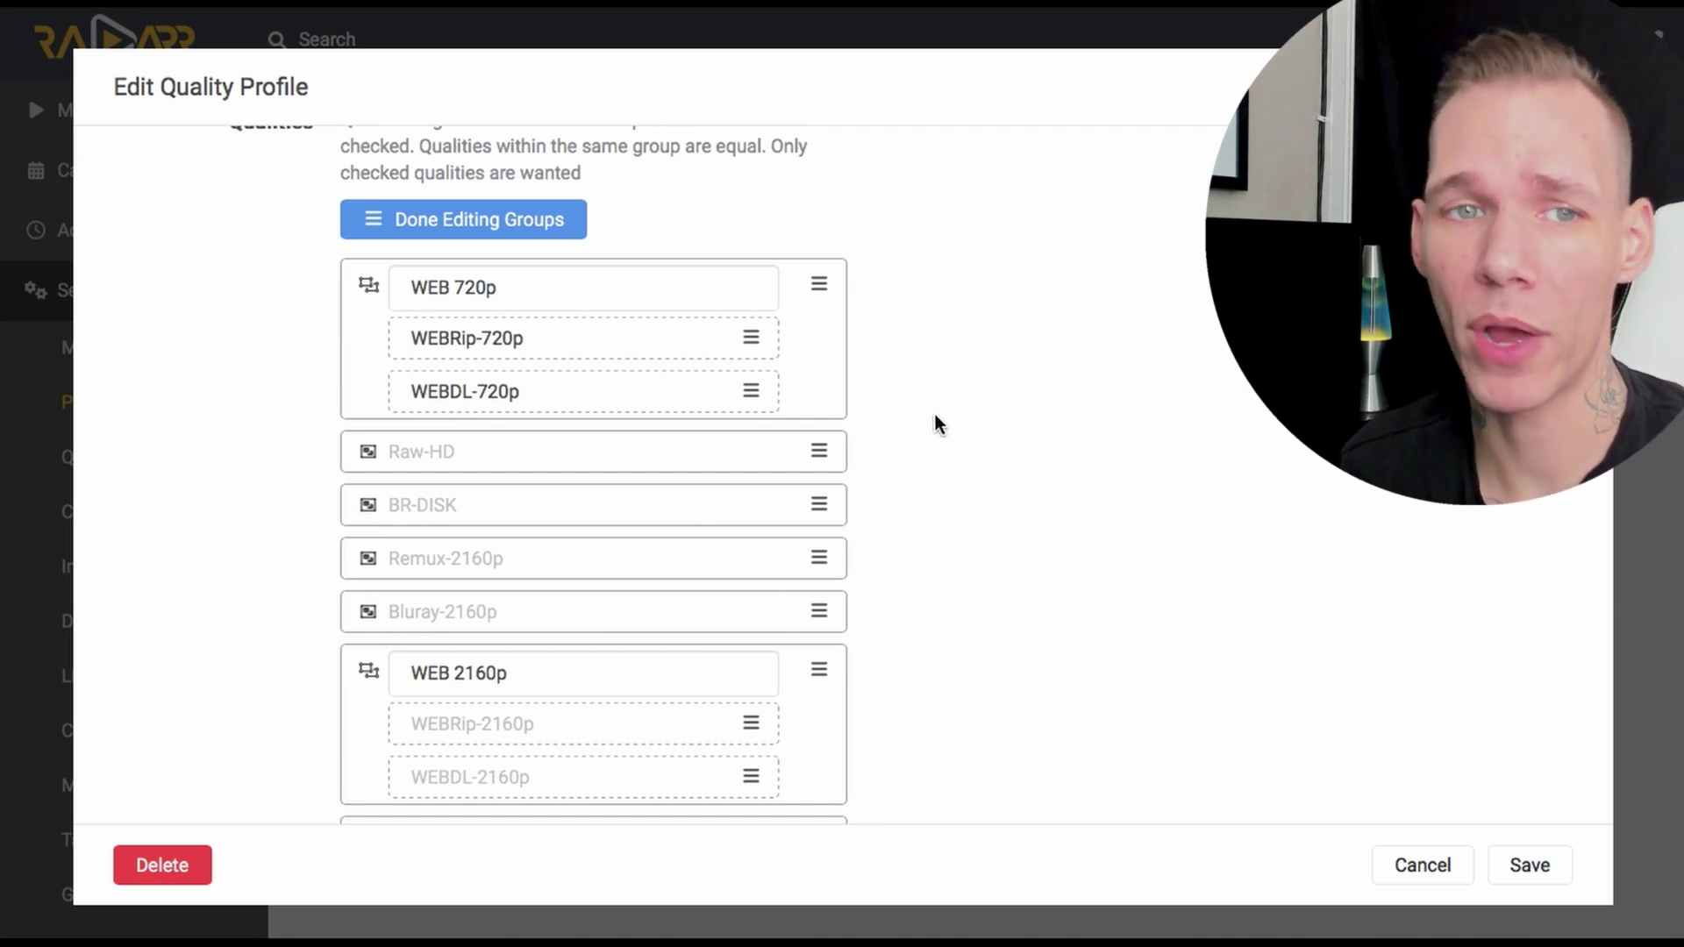
pyautogui.tripleClick(489, 294)
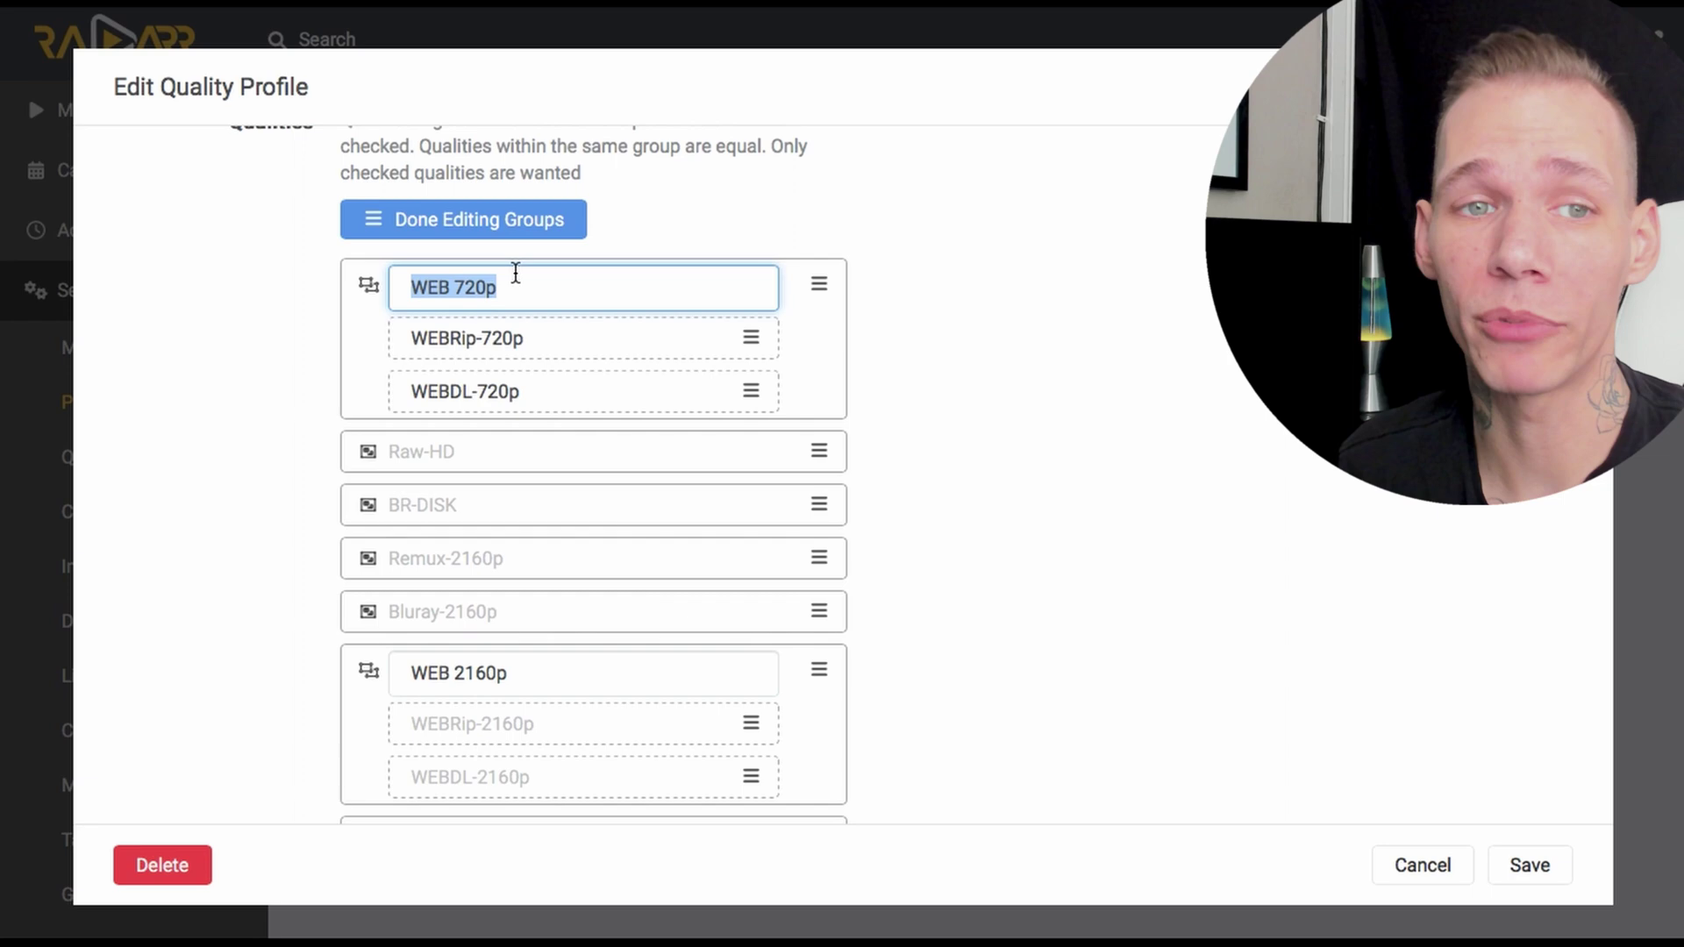
pyautogui.click(1100, 255)
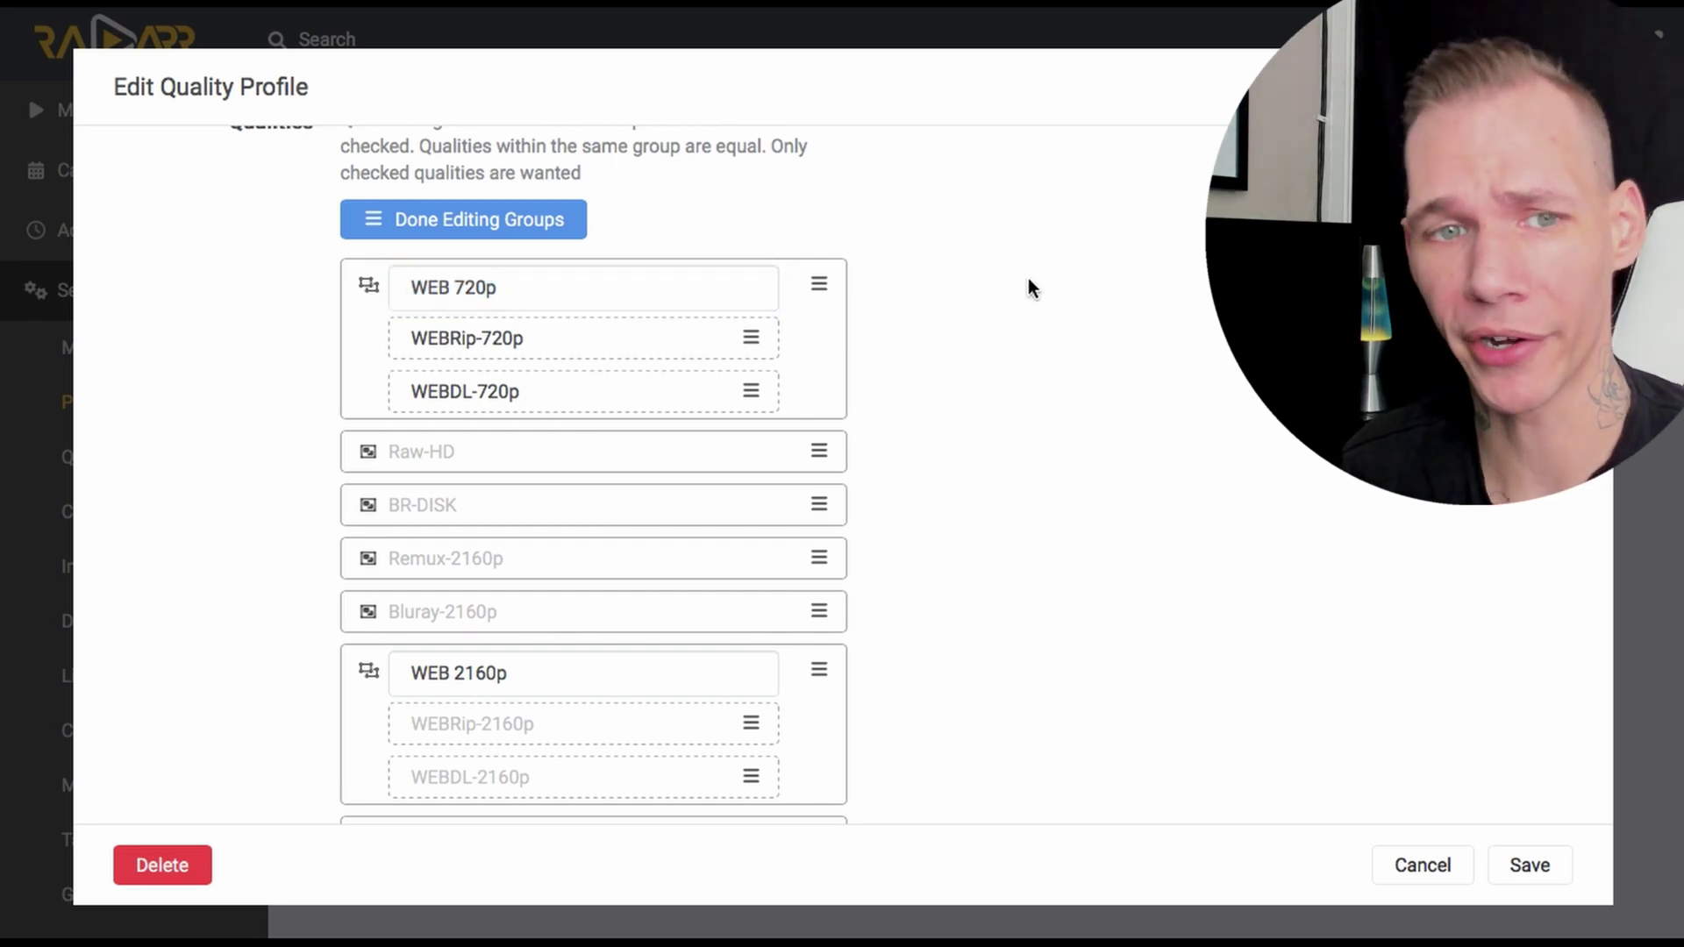
pyautogui.scroll(4, 1043, 451)
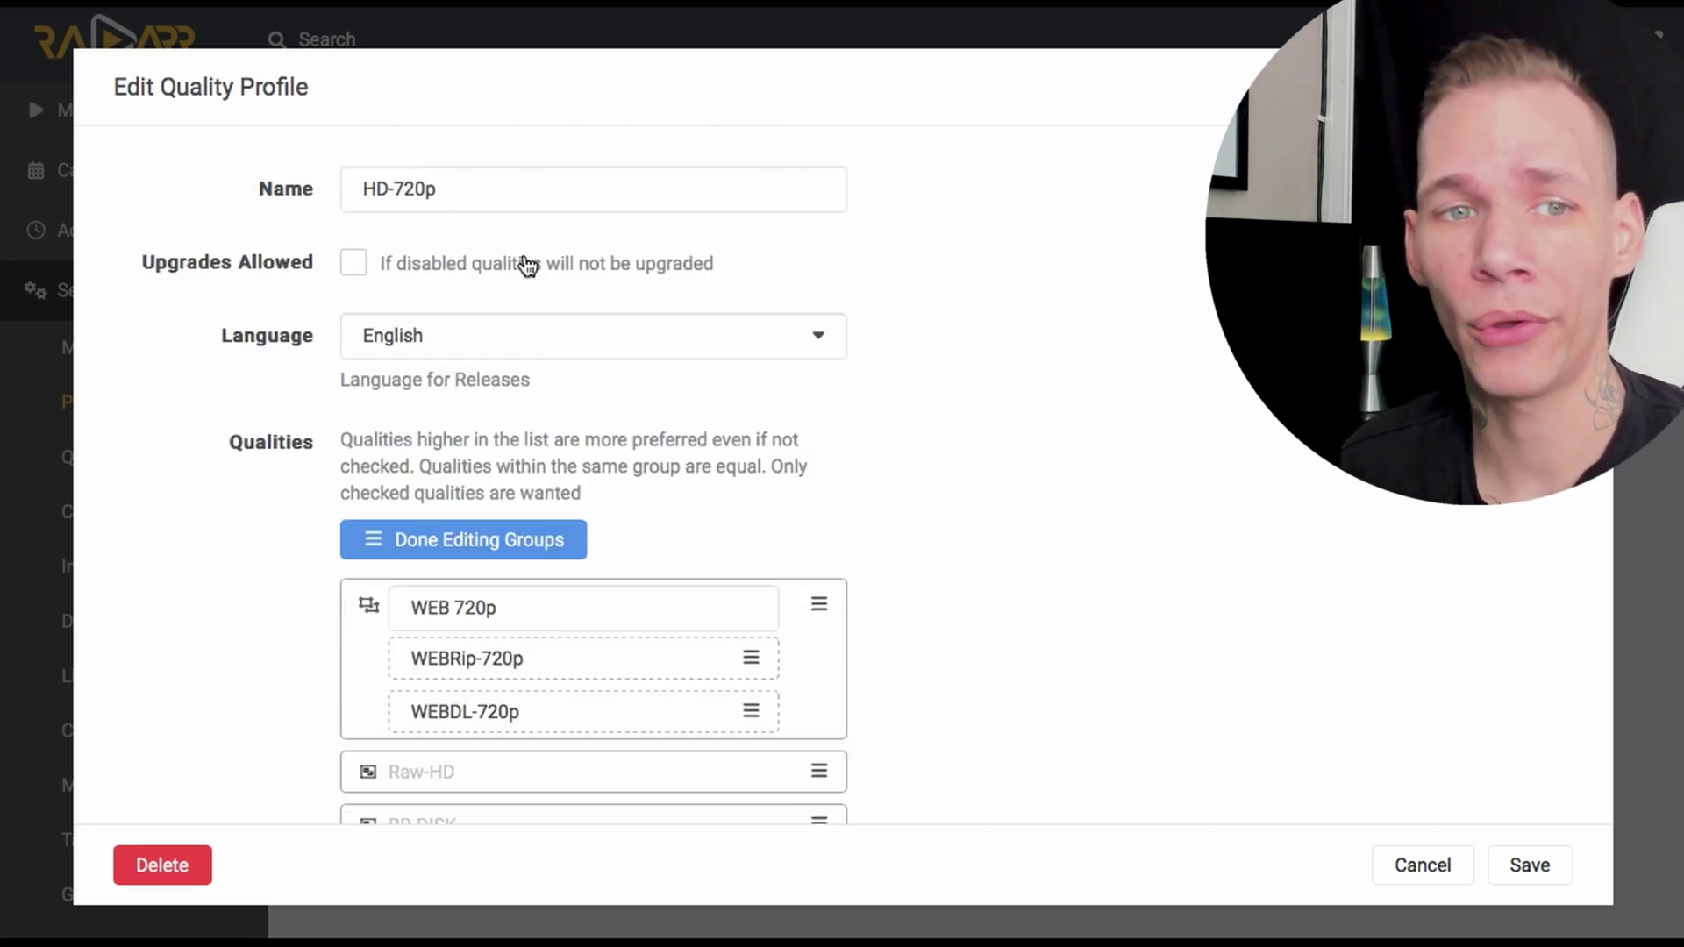
pyautogui.click(470, 263)
pyautogui.moveTo(214, 271); pyautogui.dragTo(320, 268)
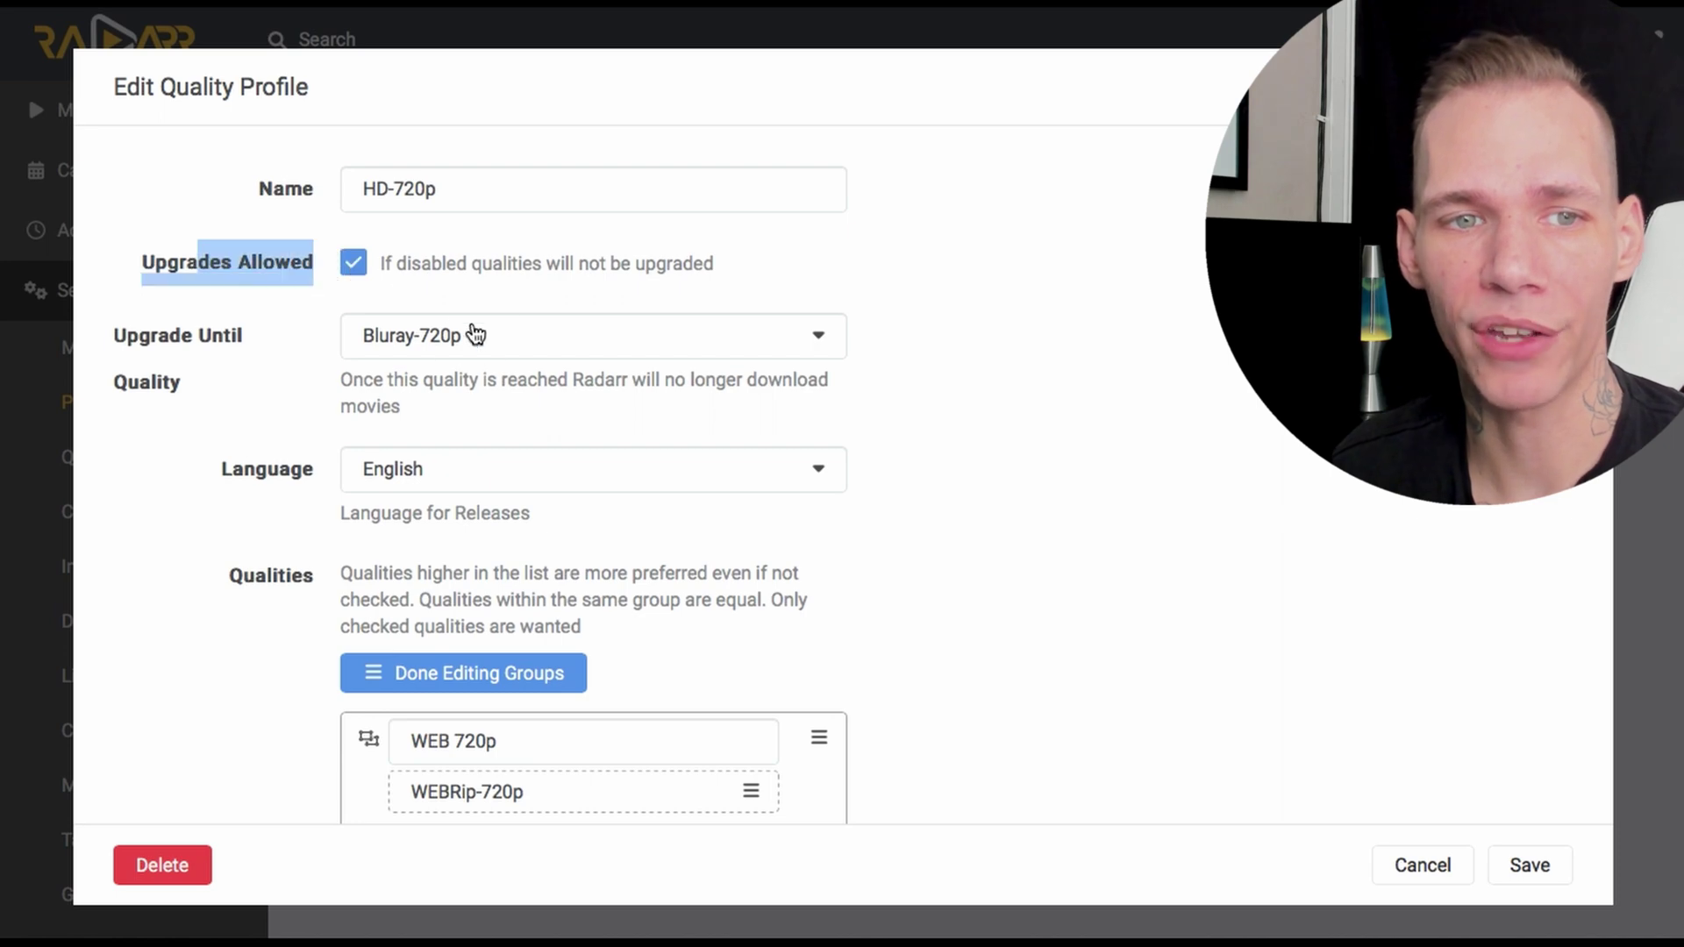
pyautogui.click(474, 333)
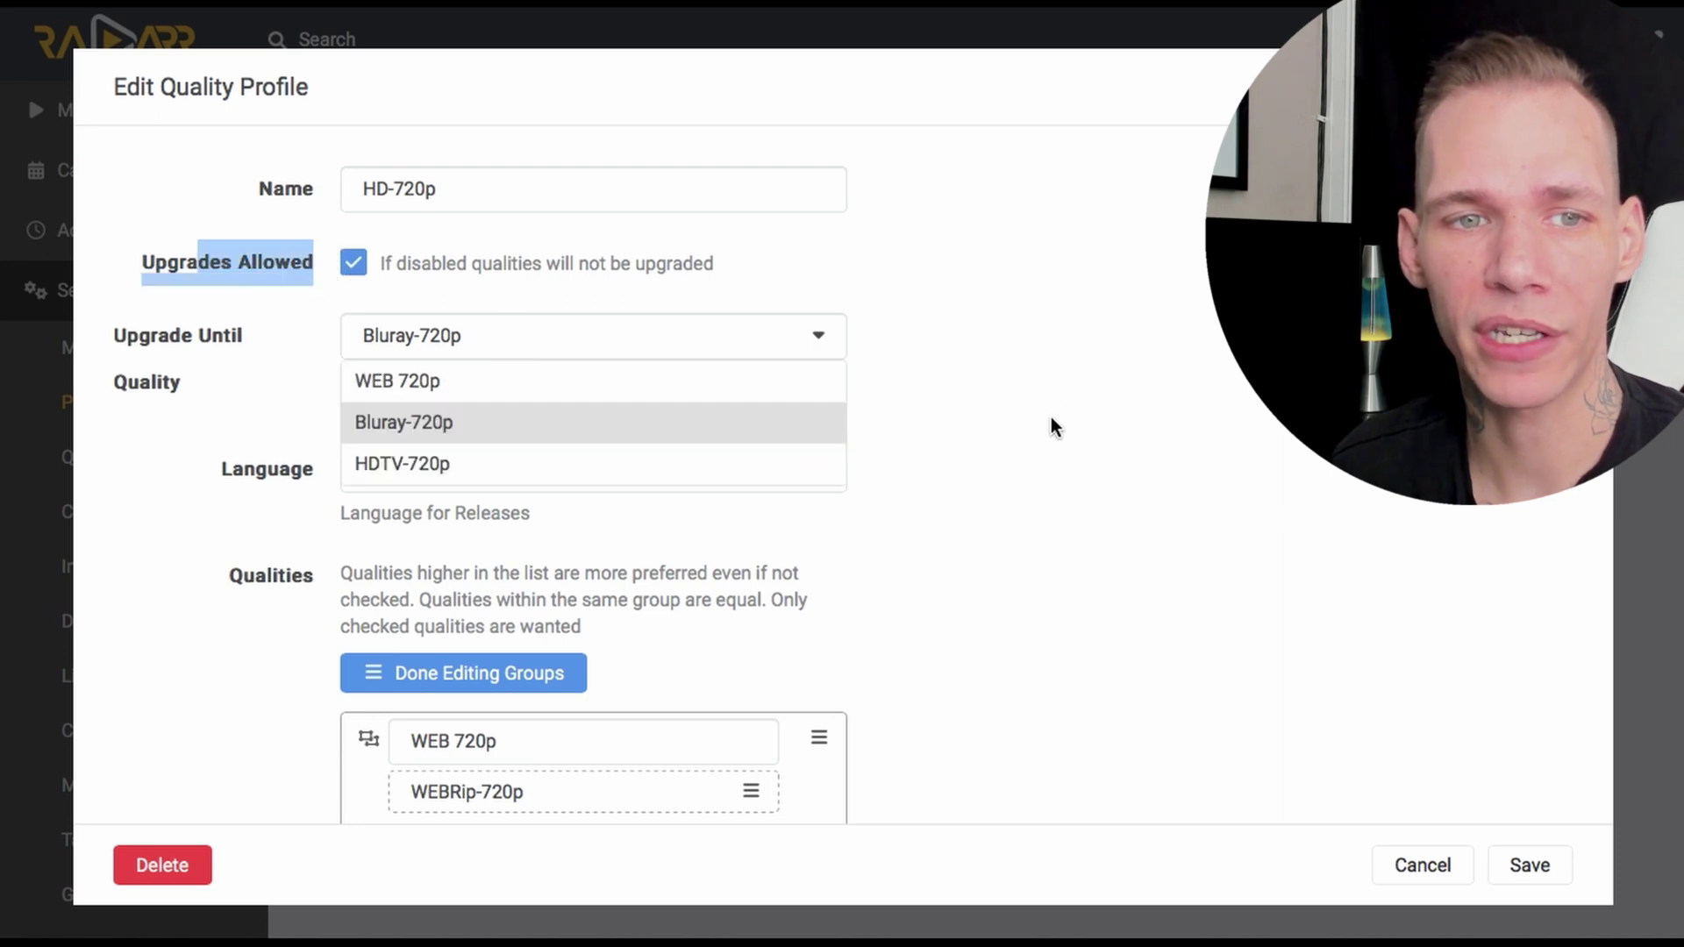
pyautogui.click(581, 380)
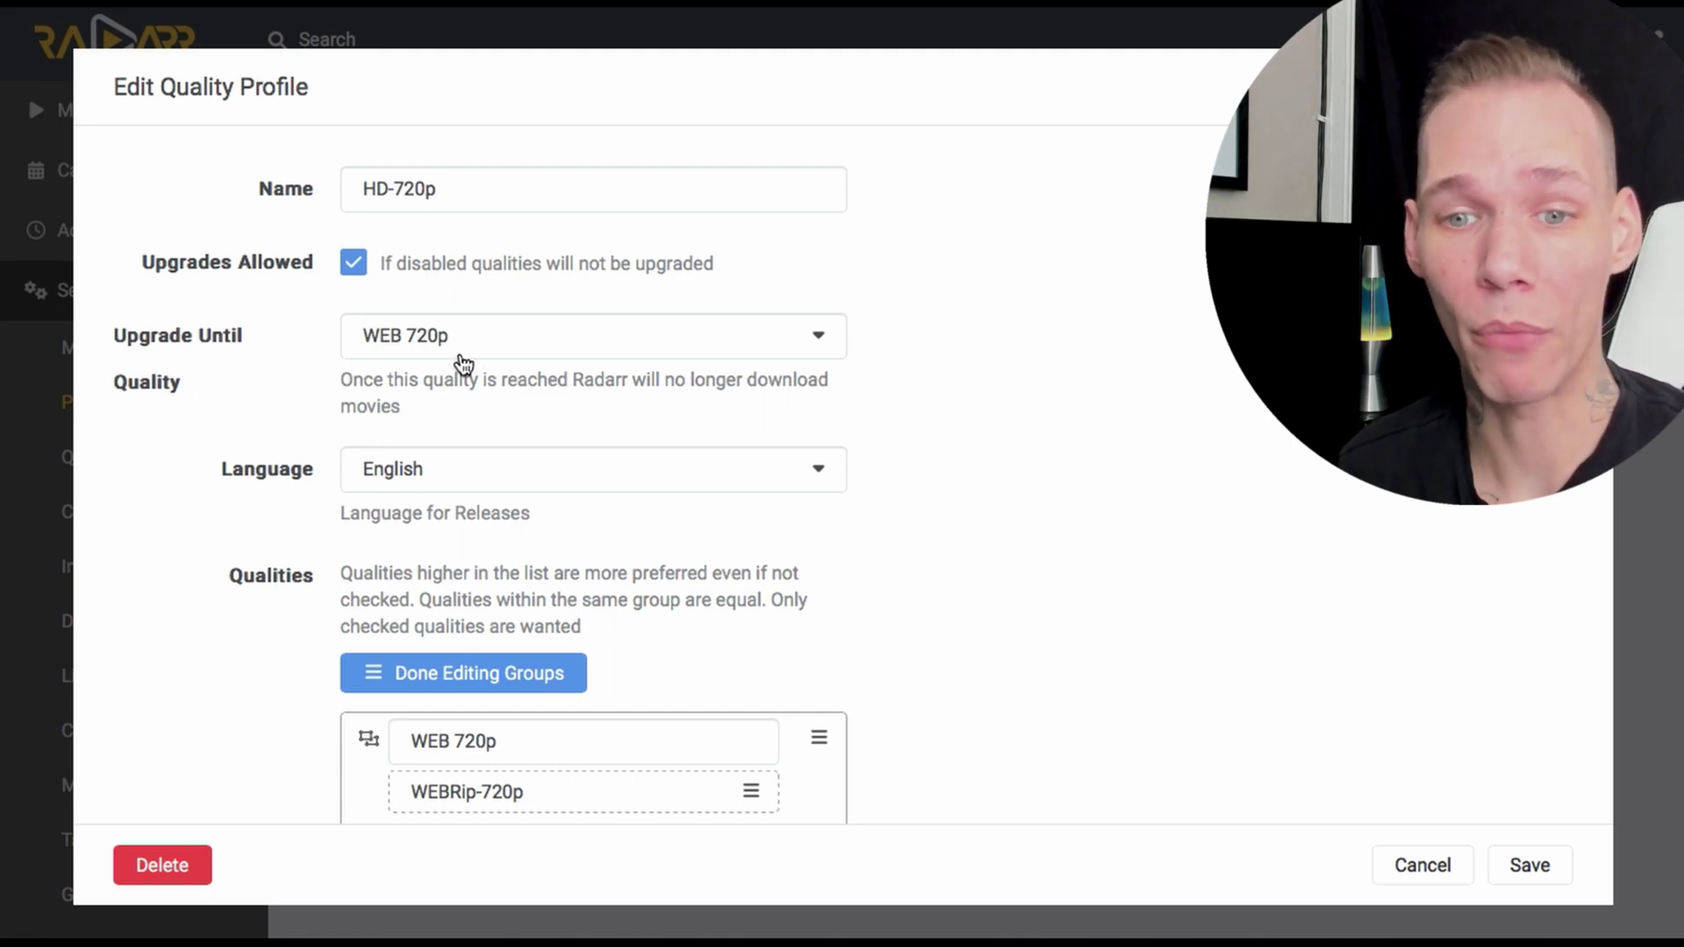
pyautogui.click(1533, 867)
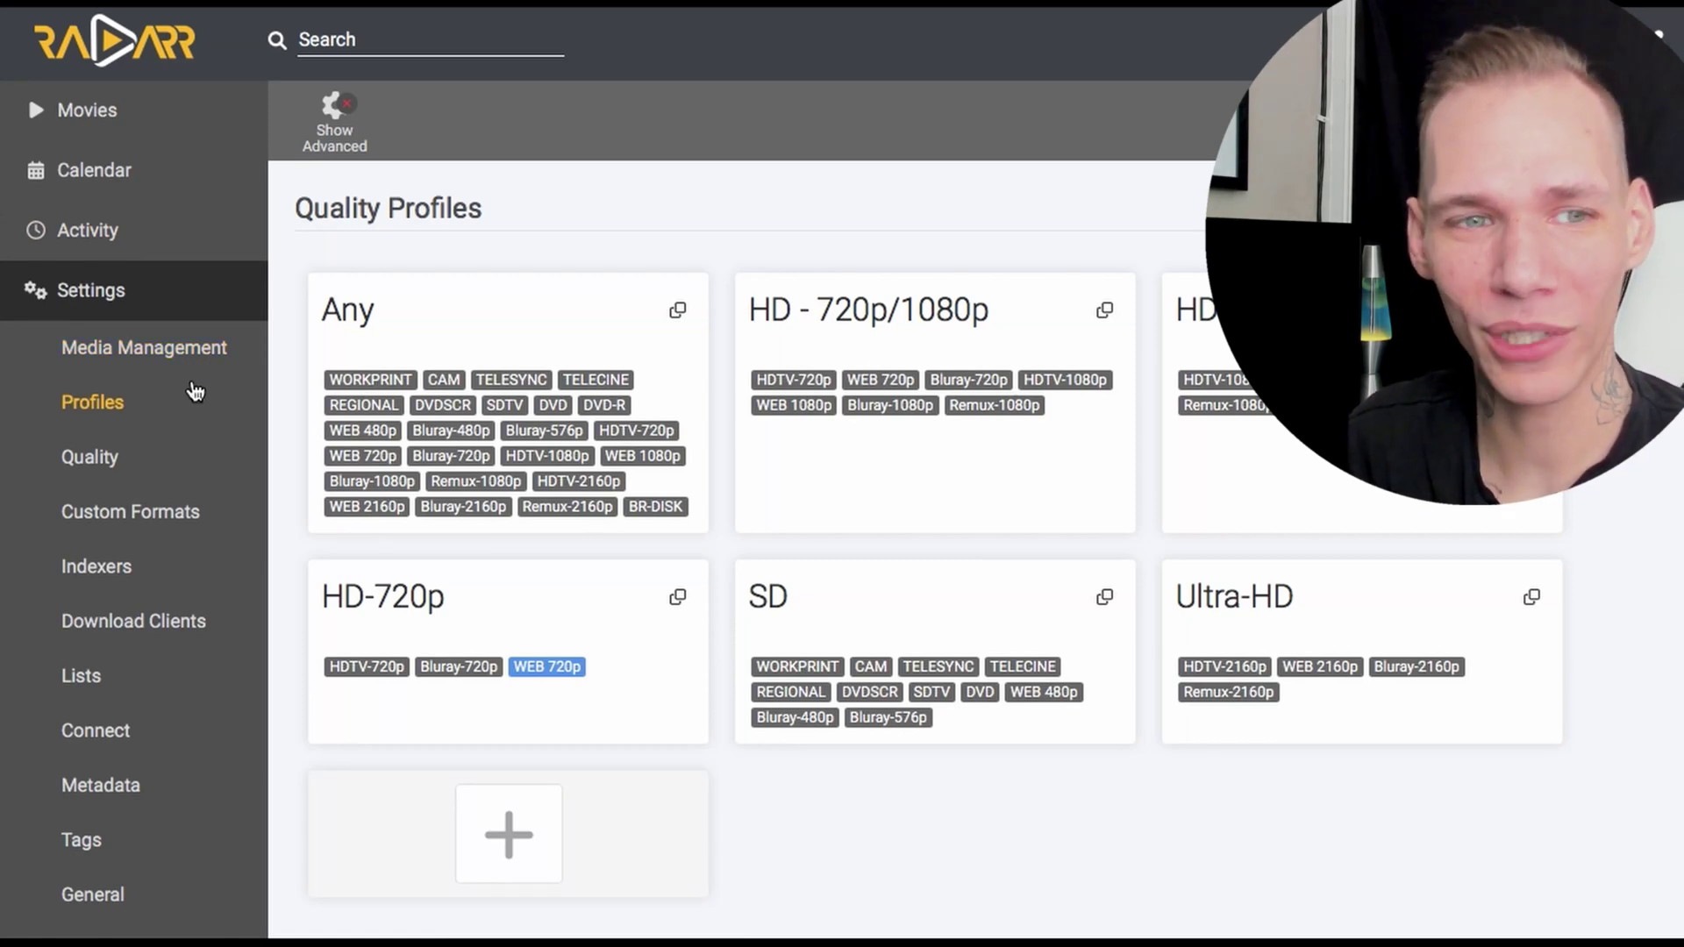
# In Media Management, show advanced options and switch on Rename Movies
pyautogui.click(166, 353)
pyautogui.click(334, 119)
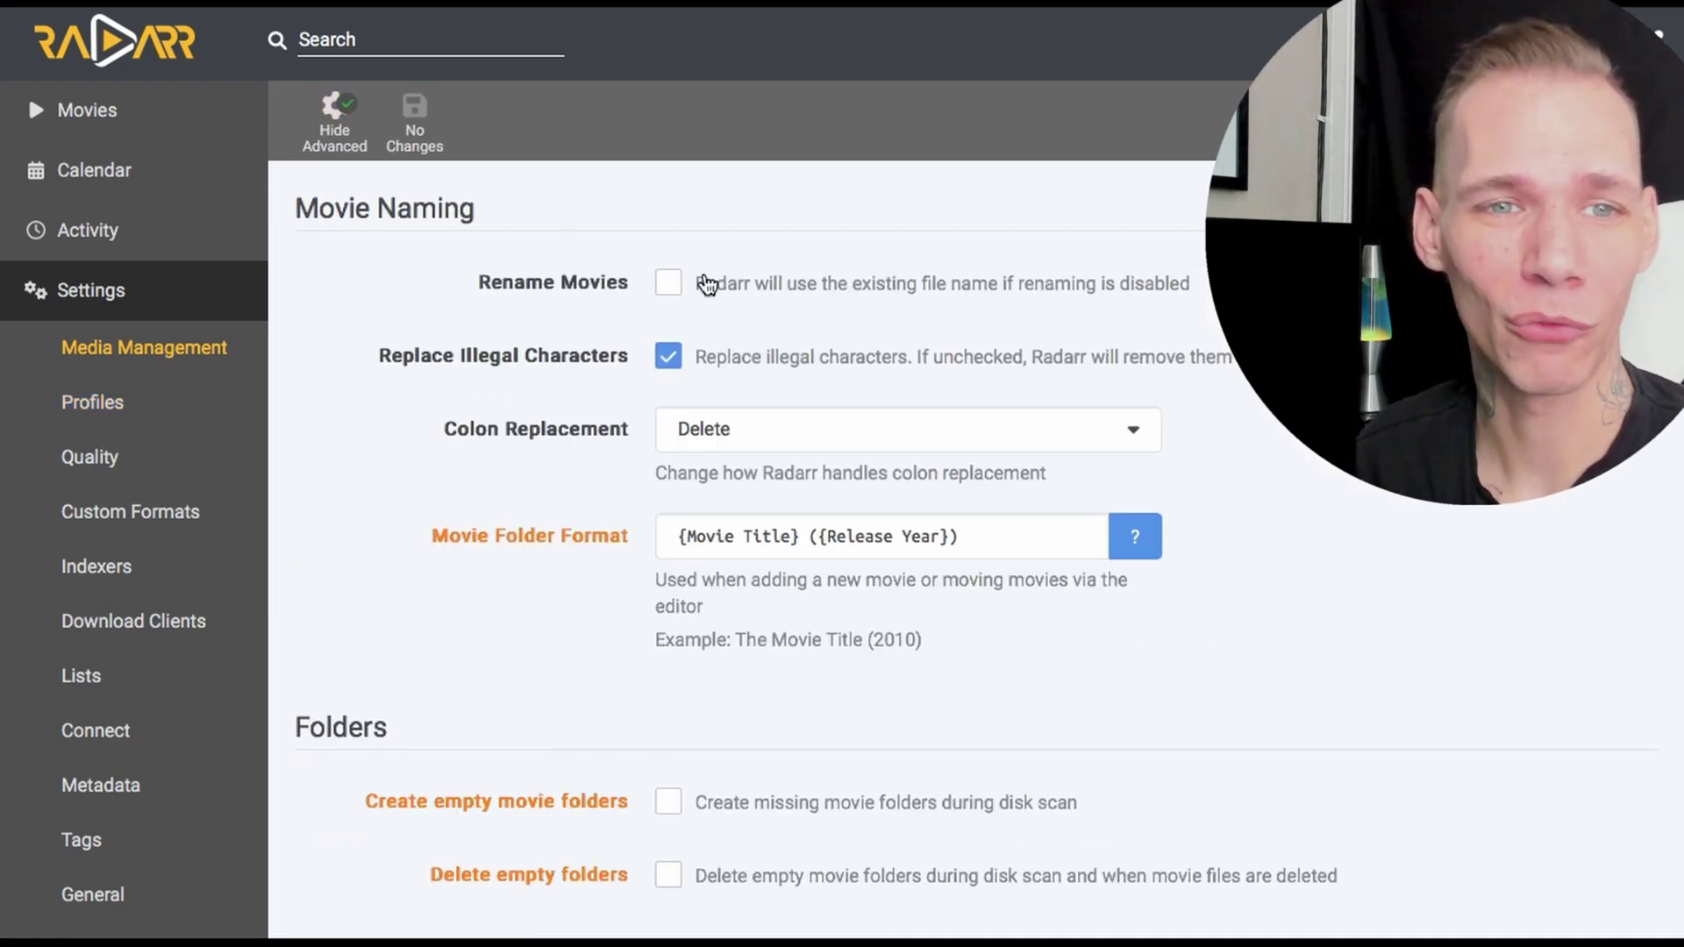
pyautogui.click(668, 283)
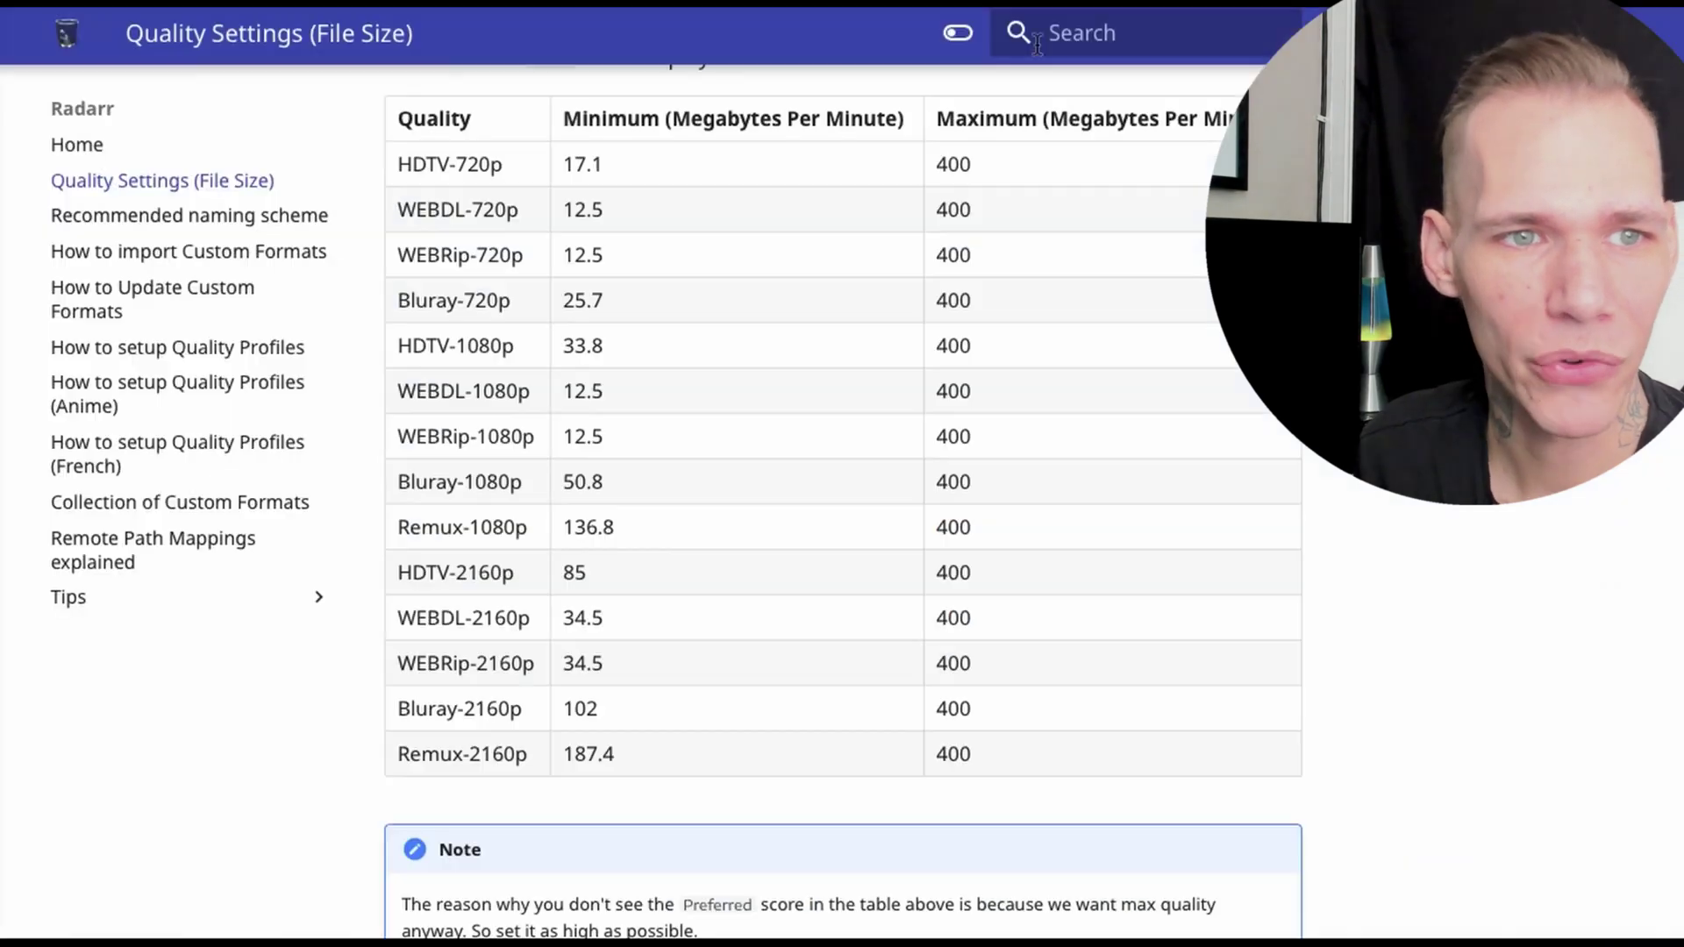
# Copy the Standard Movie Format string from TRaSH's recommended naming scheme page
pyautogui.click(263, 217)
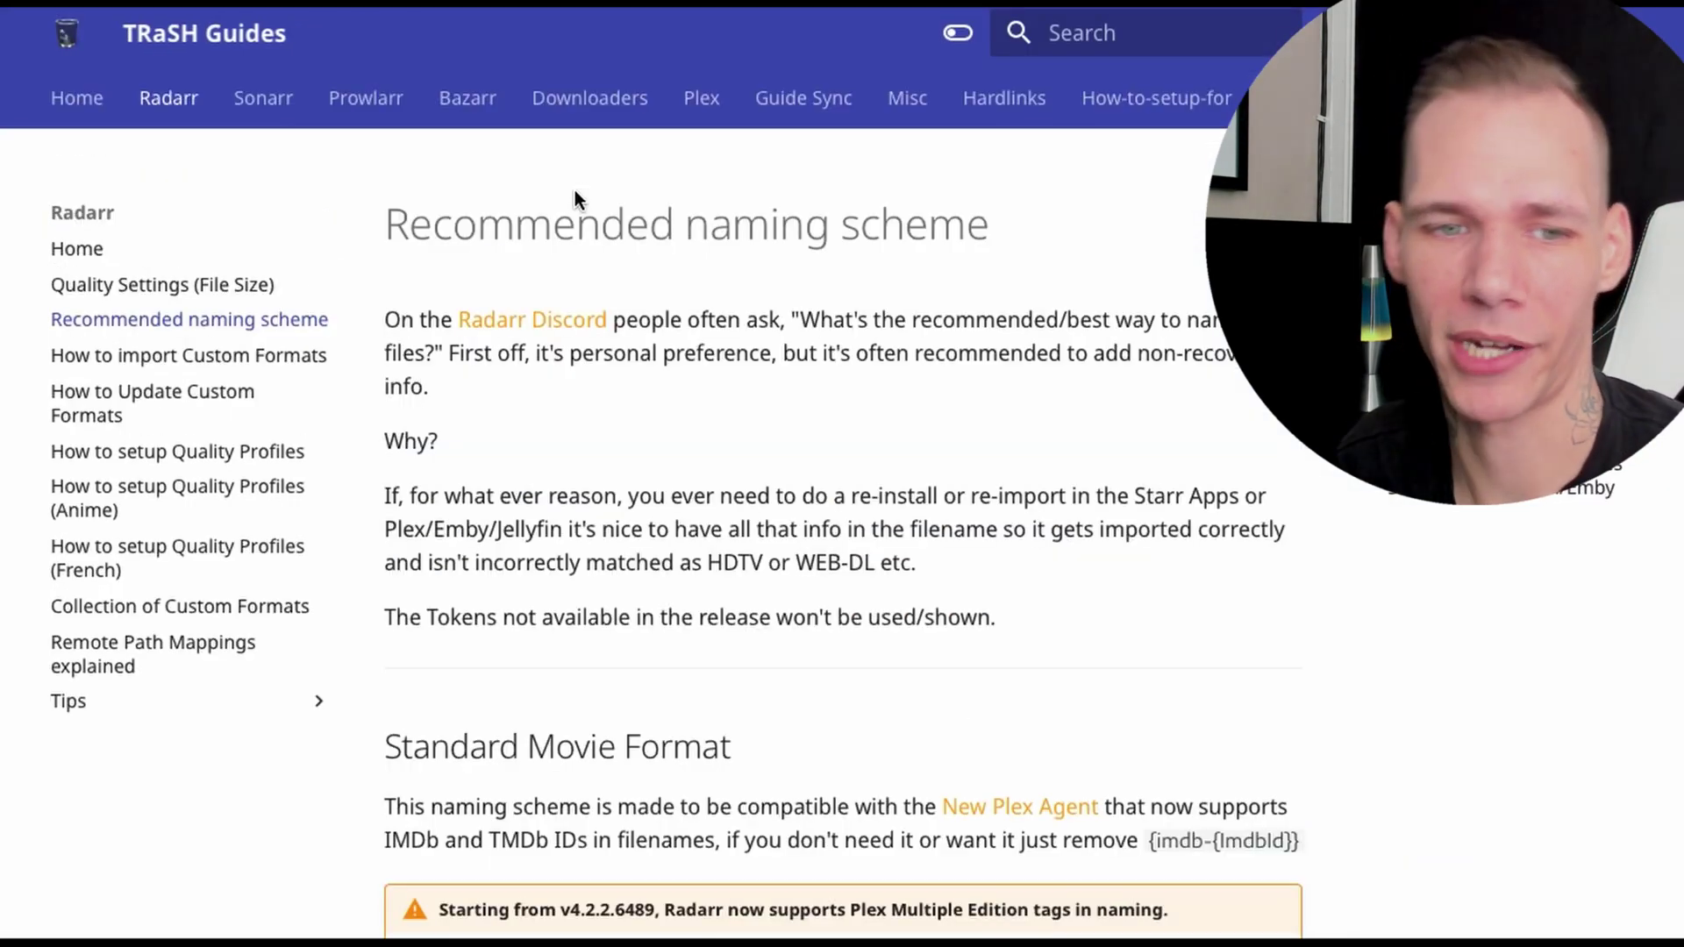
pyautogui.scroll(-10, 861, 332)
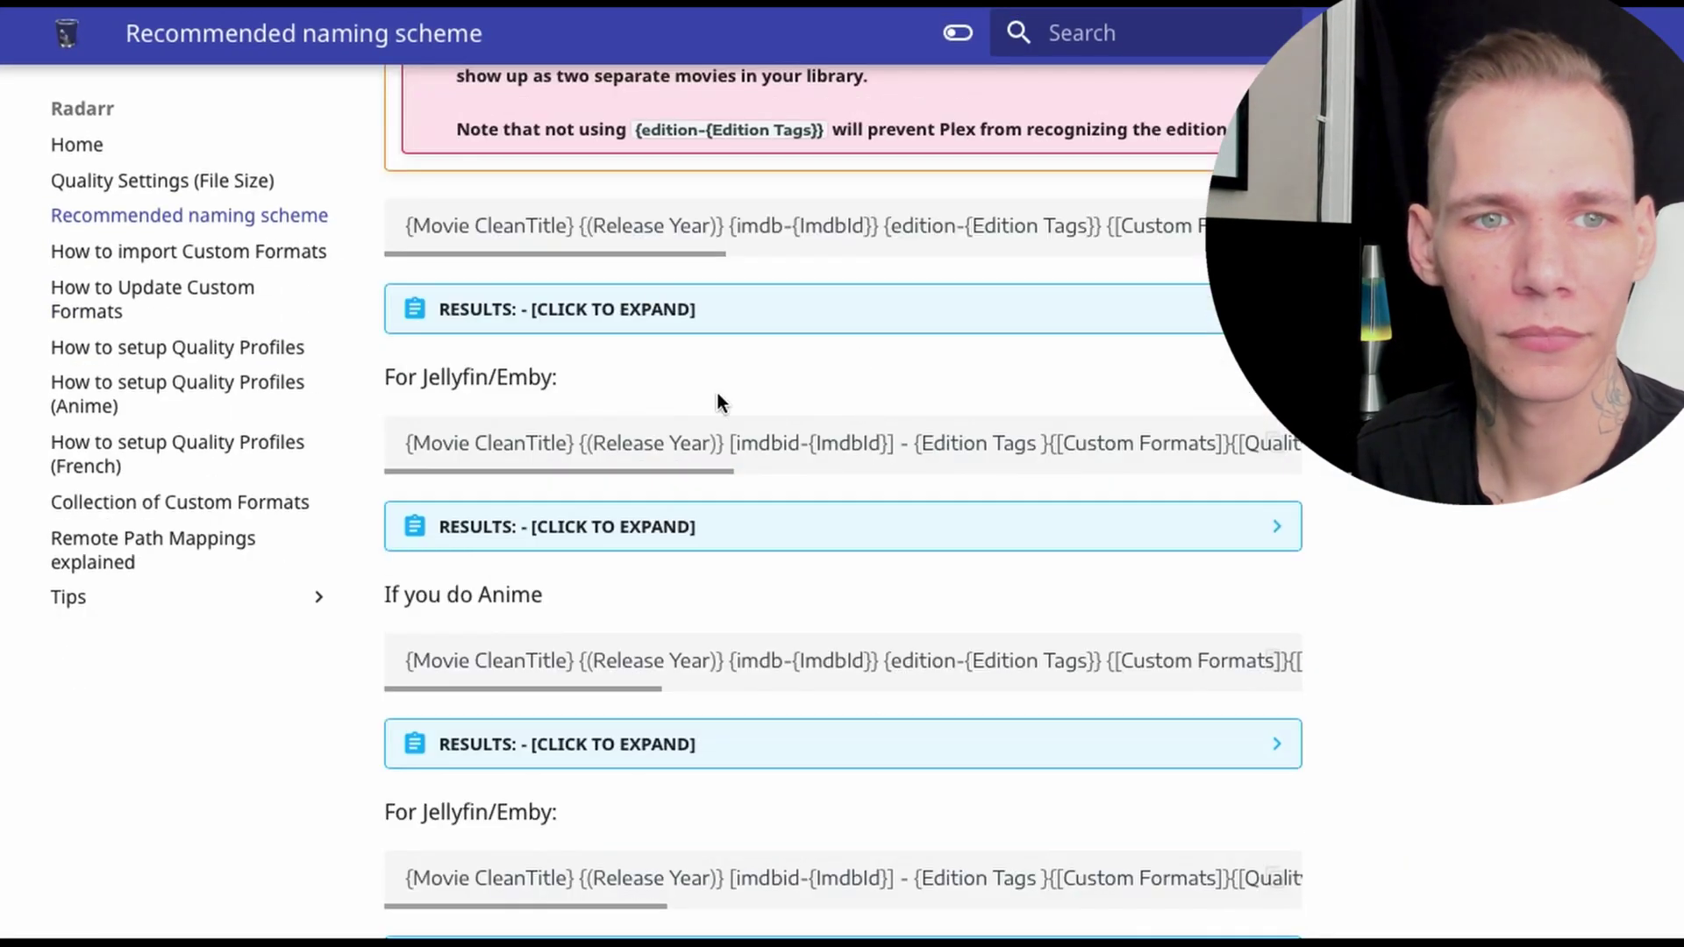
pyautogui.scroll(3, 744, 281)
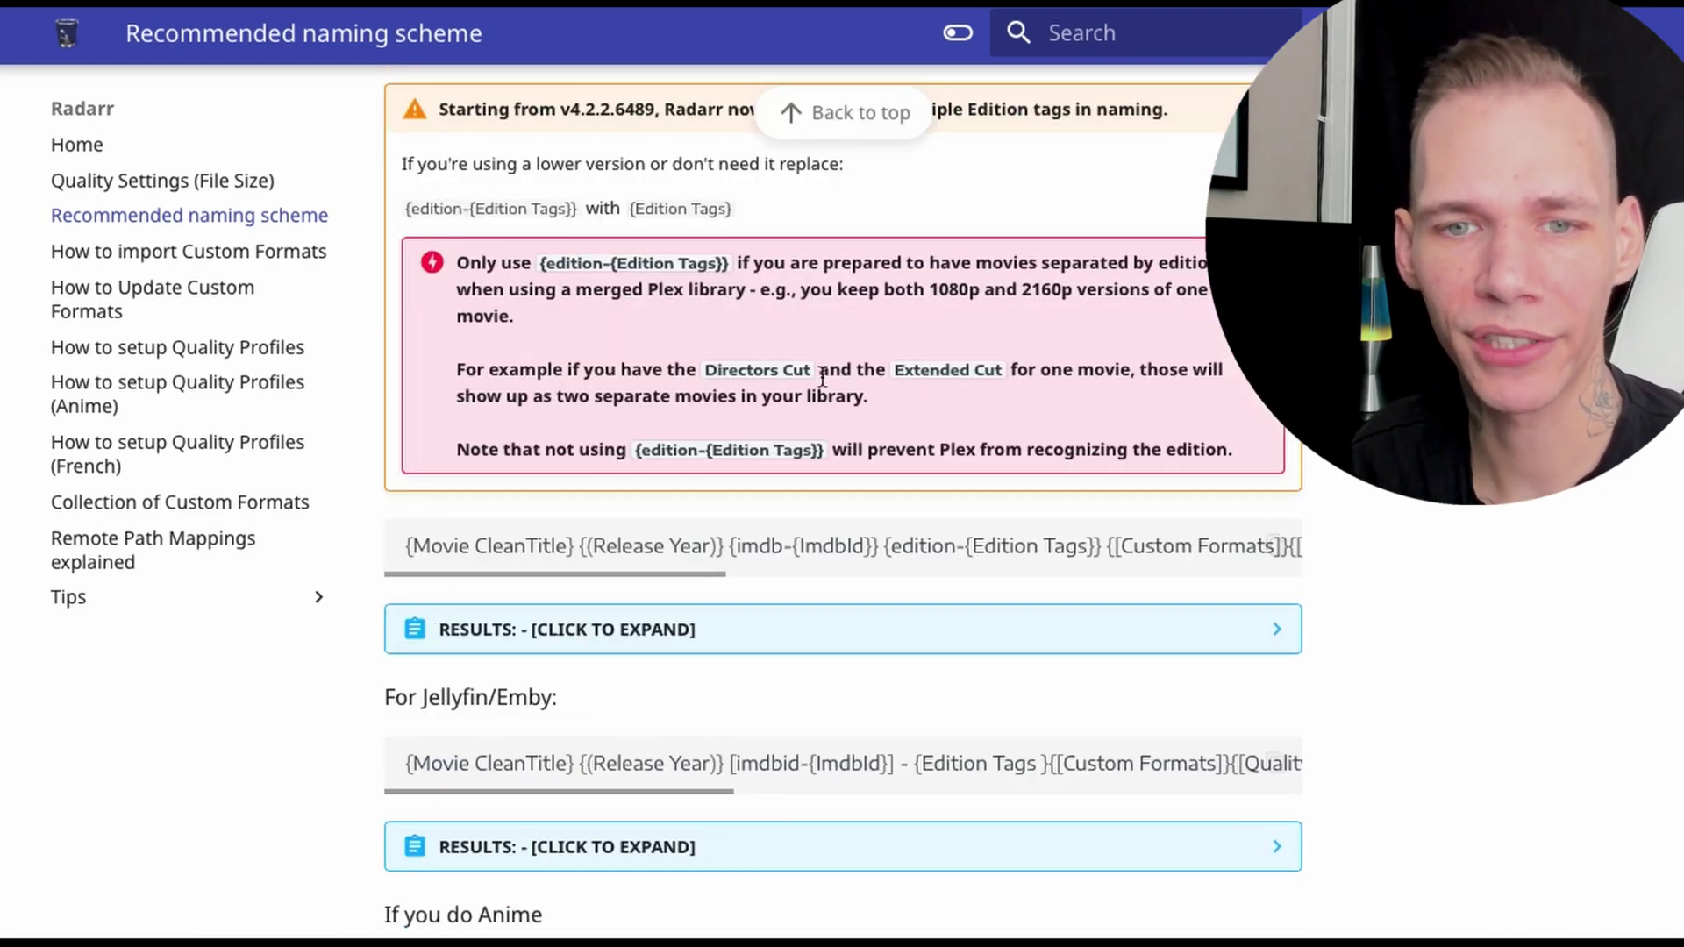
pyautogui.scroll(3, 1039, 558)
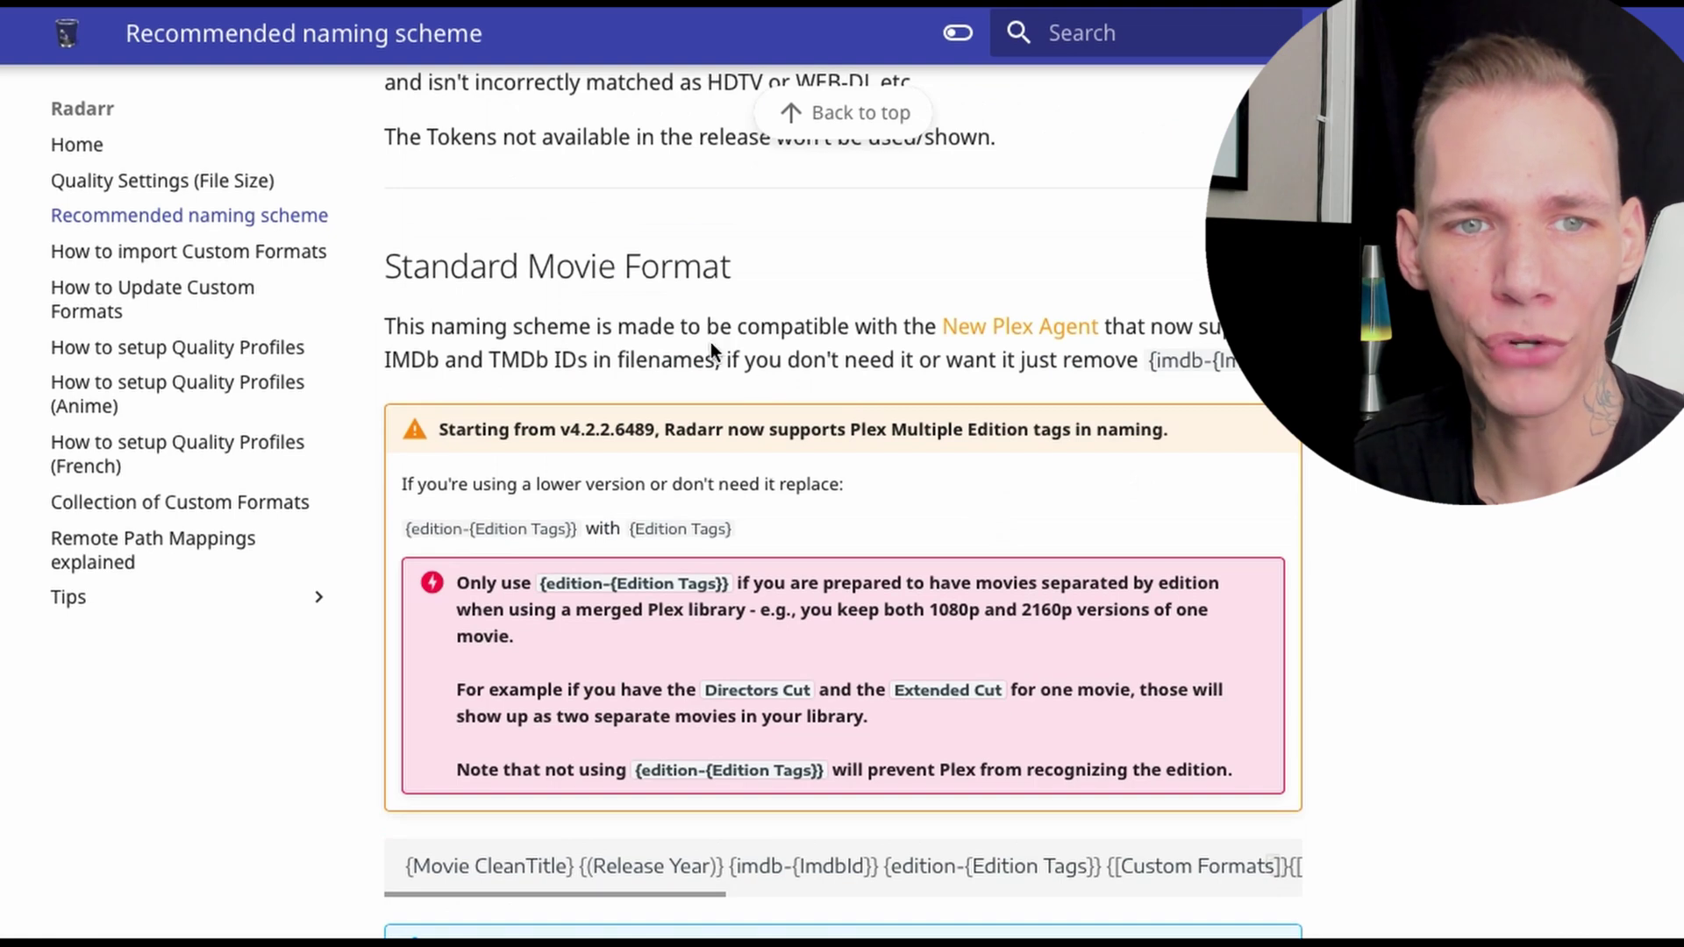
pyautogui.scroll(-2, 731, 390)
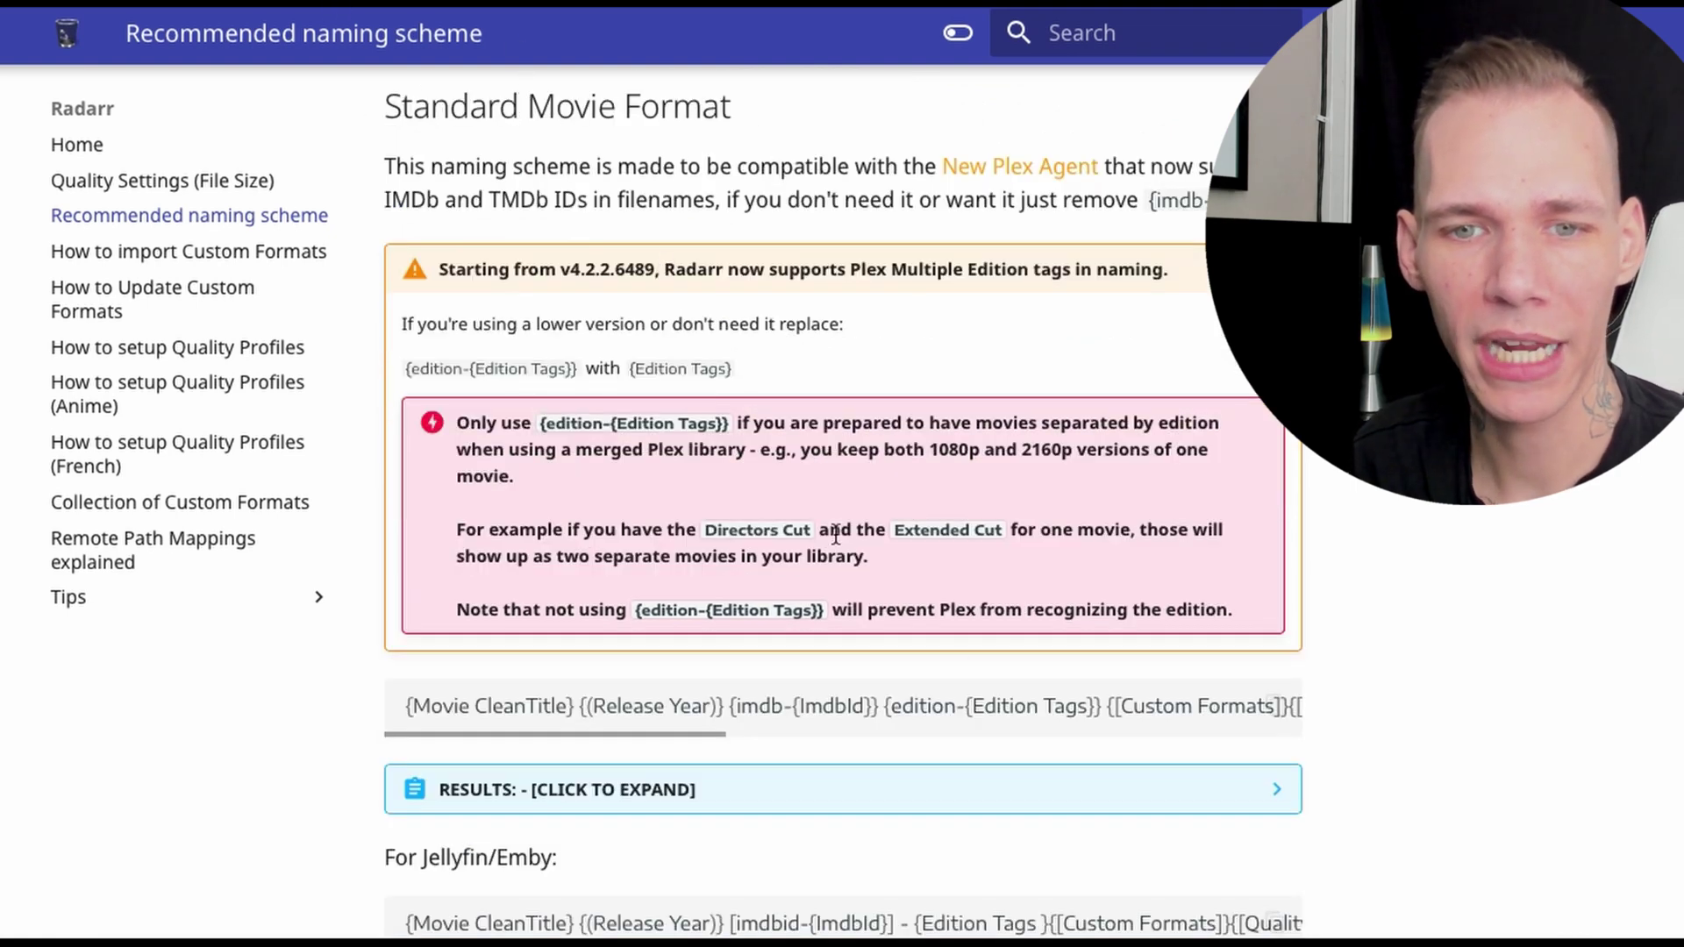
pyautogui.click(1276, 706)
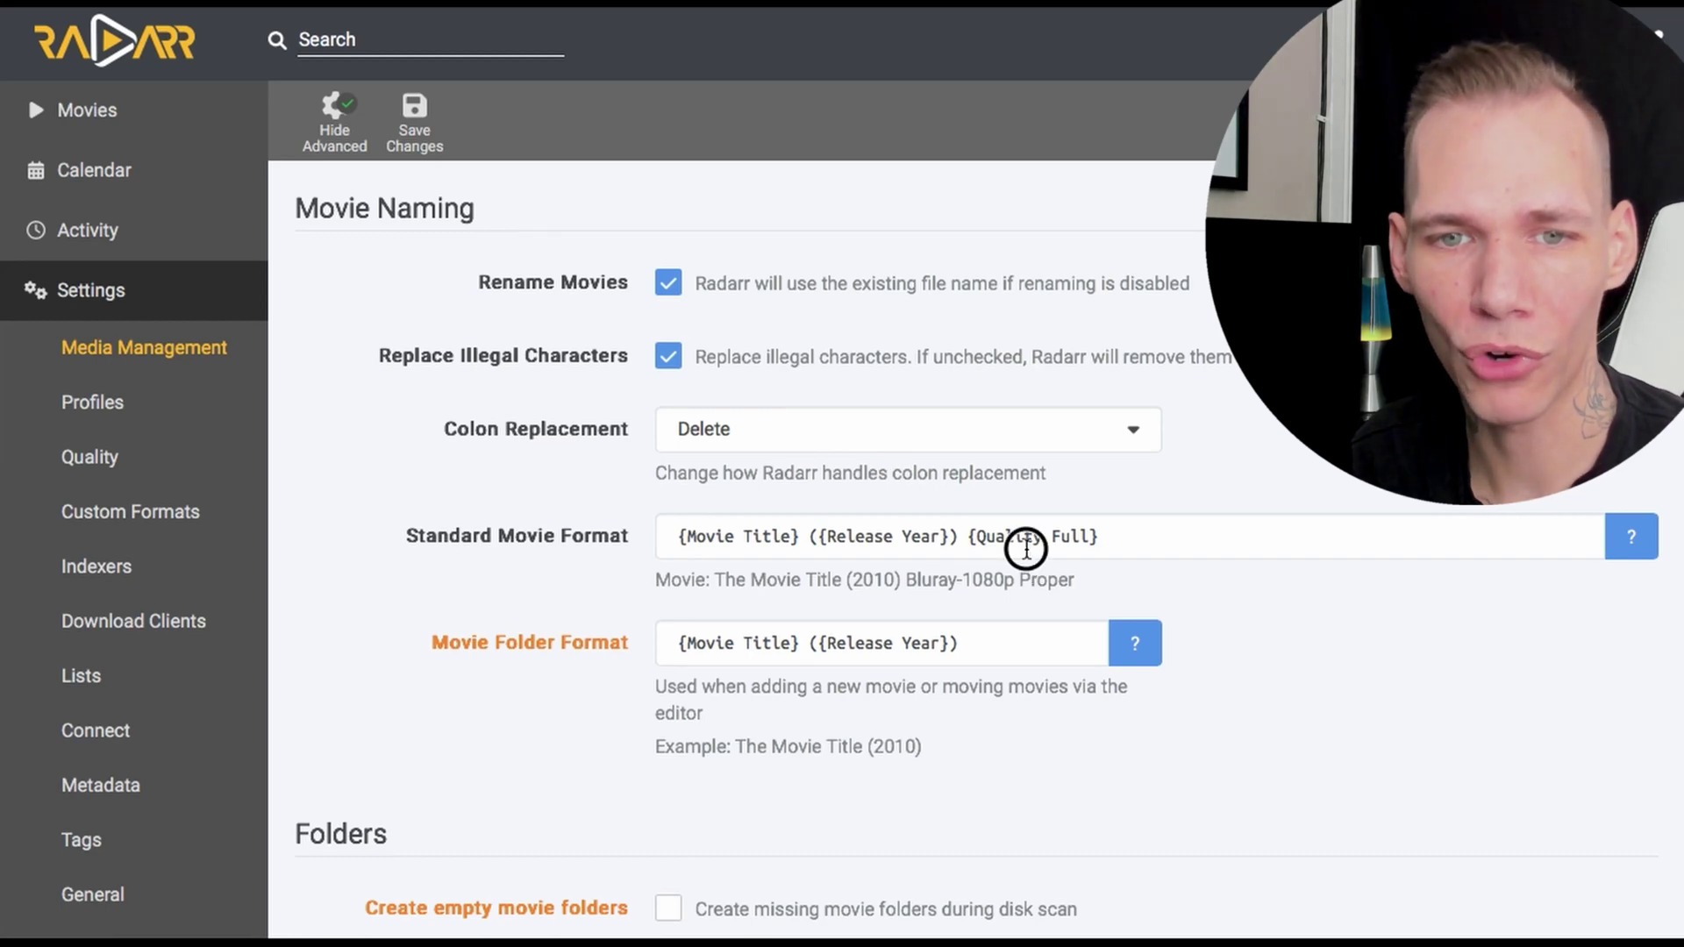
# Replace the Standard Movie Format text with the copied TRaSH naming string
pyautogui.click(1027, 548)
pyautogui.moveTo(1107, 537); pyautogui.dragTo(526, 451)
pyautogui.rightClick(862, 536)
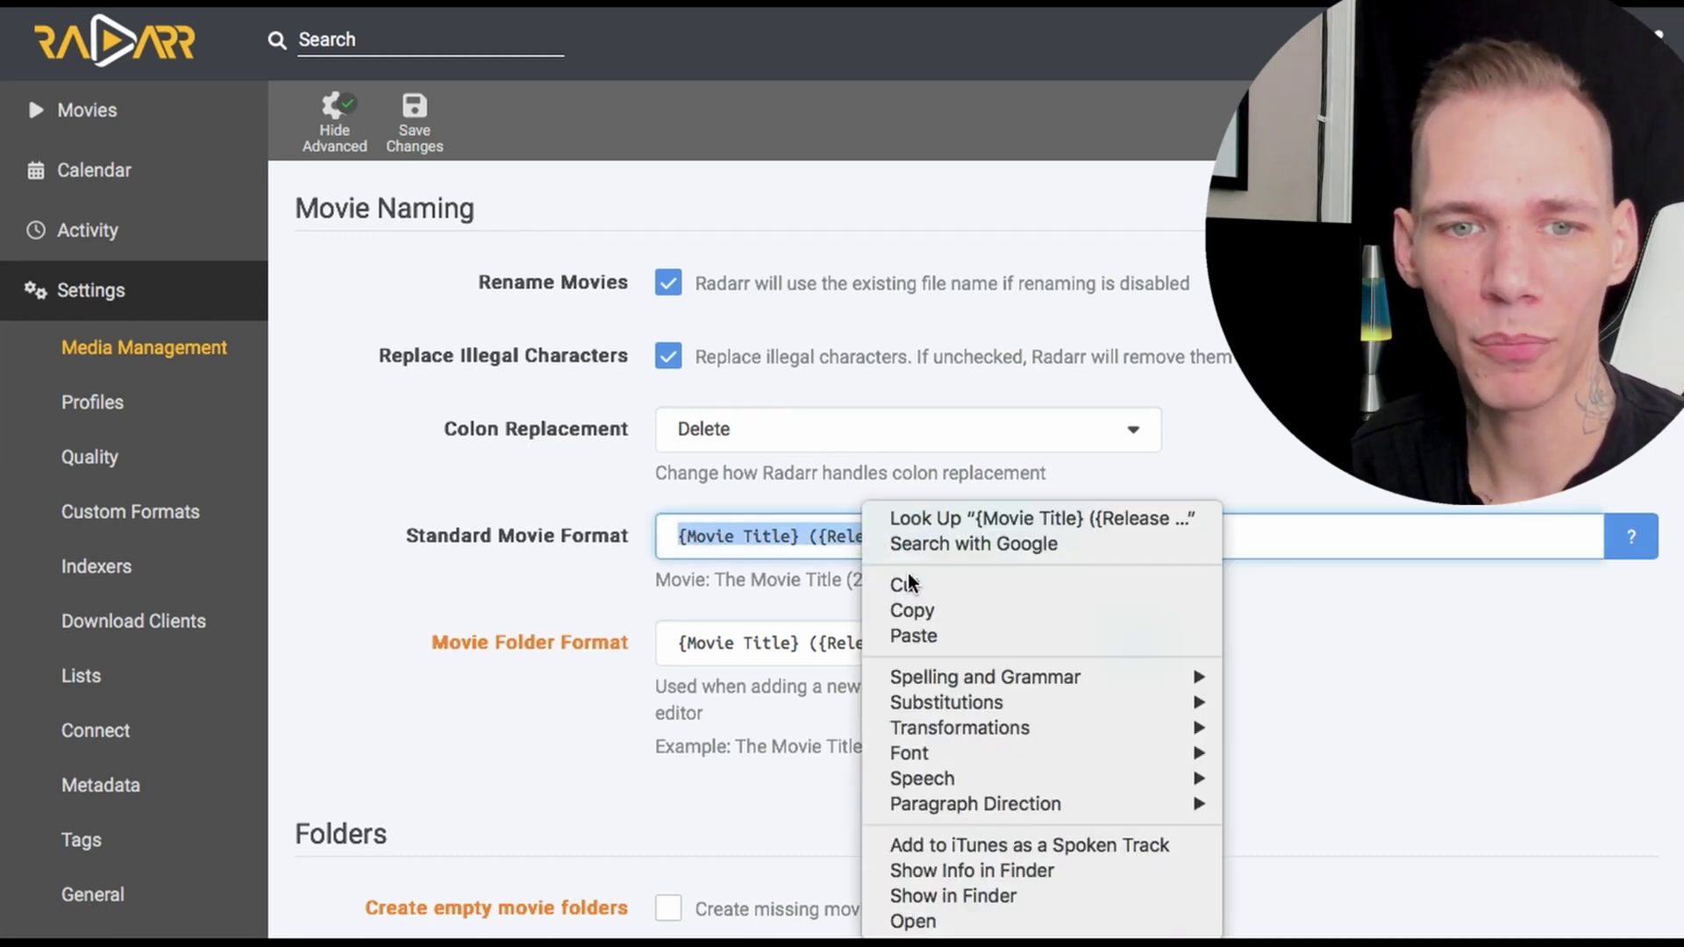
pyautogui.click(929, 630)
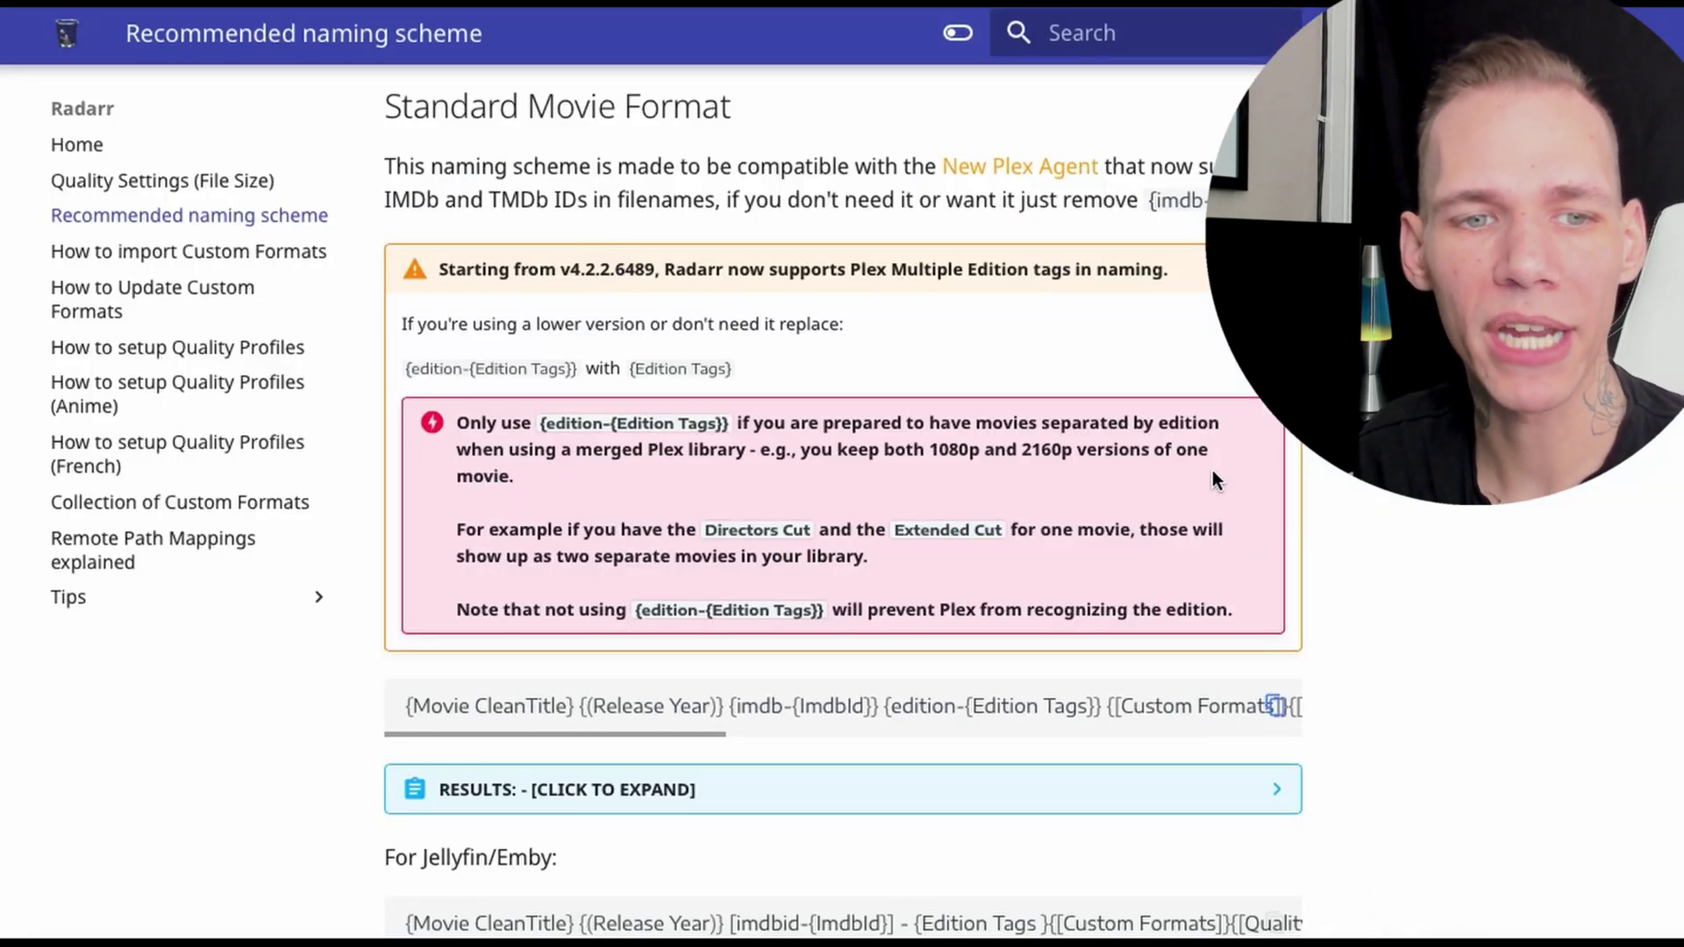
# Paste {Movie CleanTitle} ({Release Year}) over the Movie Folder Format and save the naming settings
pyautogui.scroll(-10, 1201, 478)
pyautogui.scroll(-10, 1182, 491)
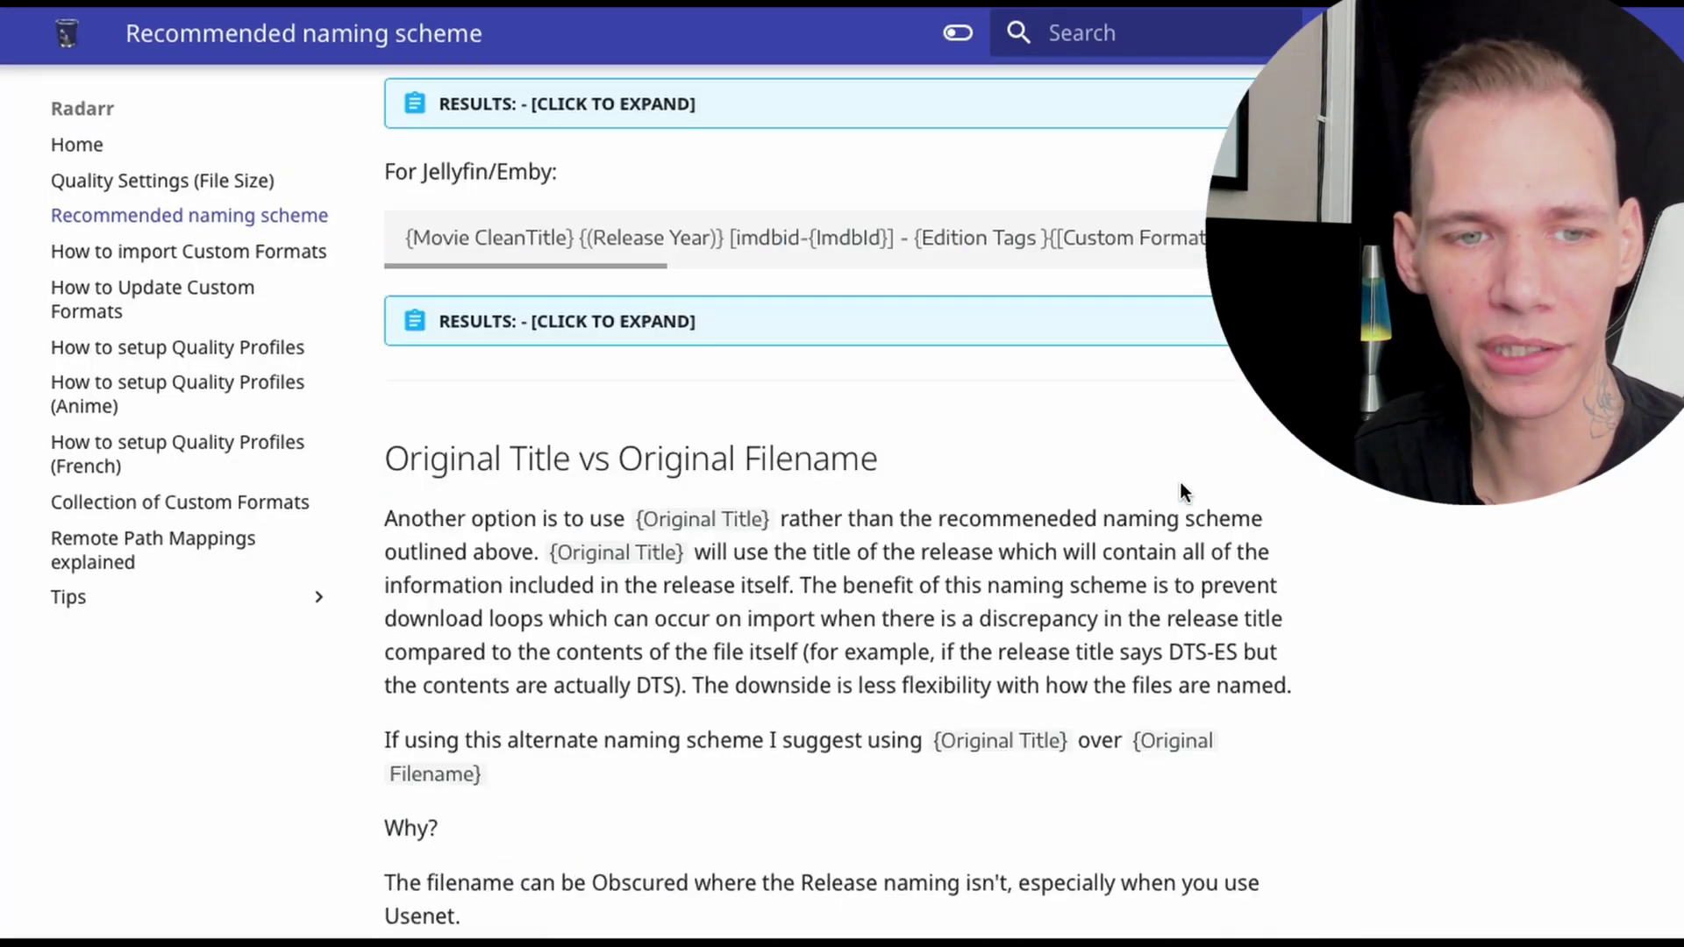
pyautogui.scroll(-2, 1182, 491)
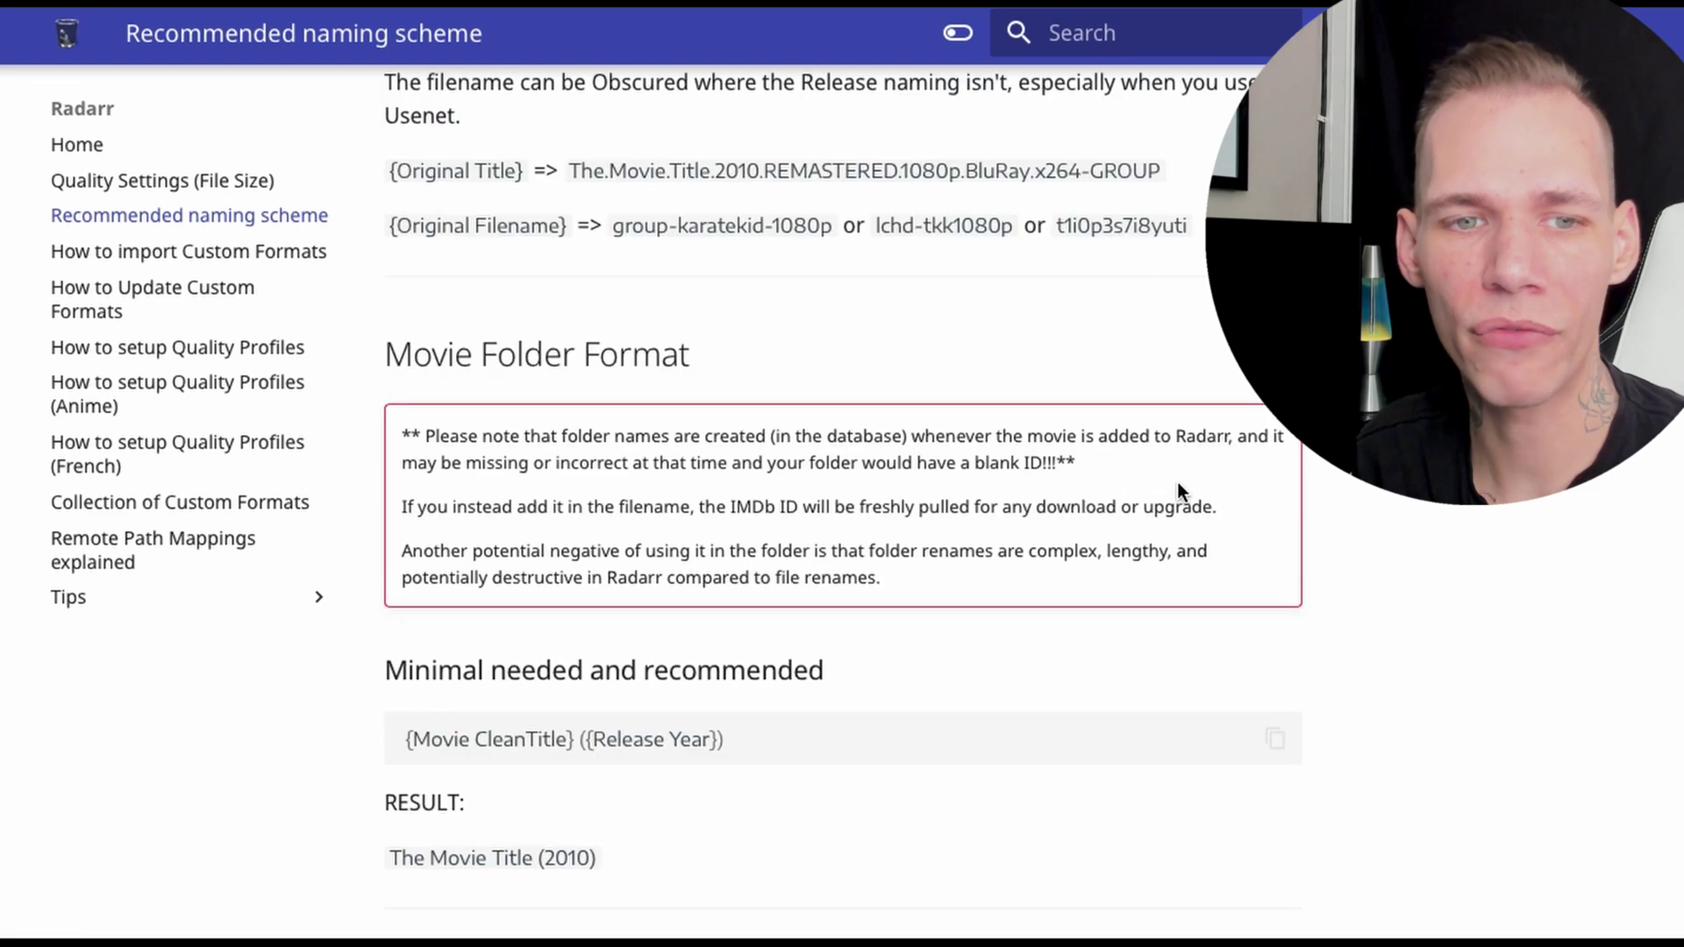
pyautogui.click(1275, 741)
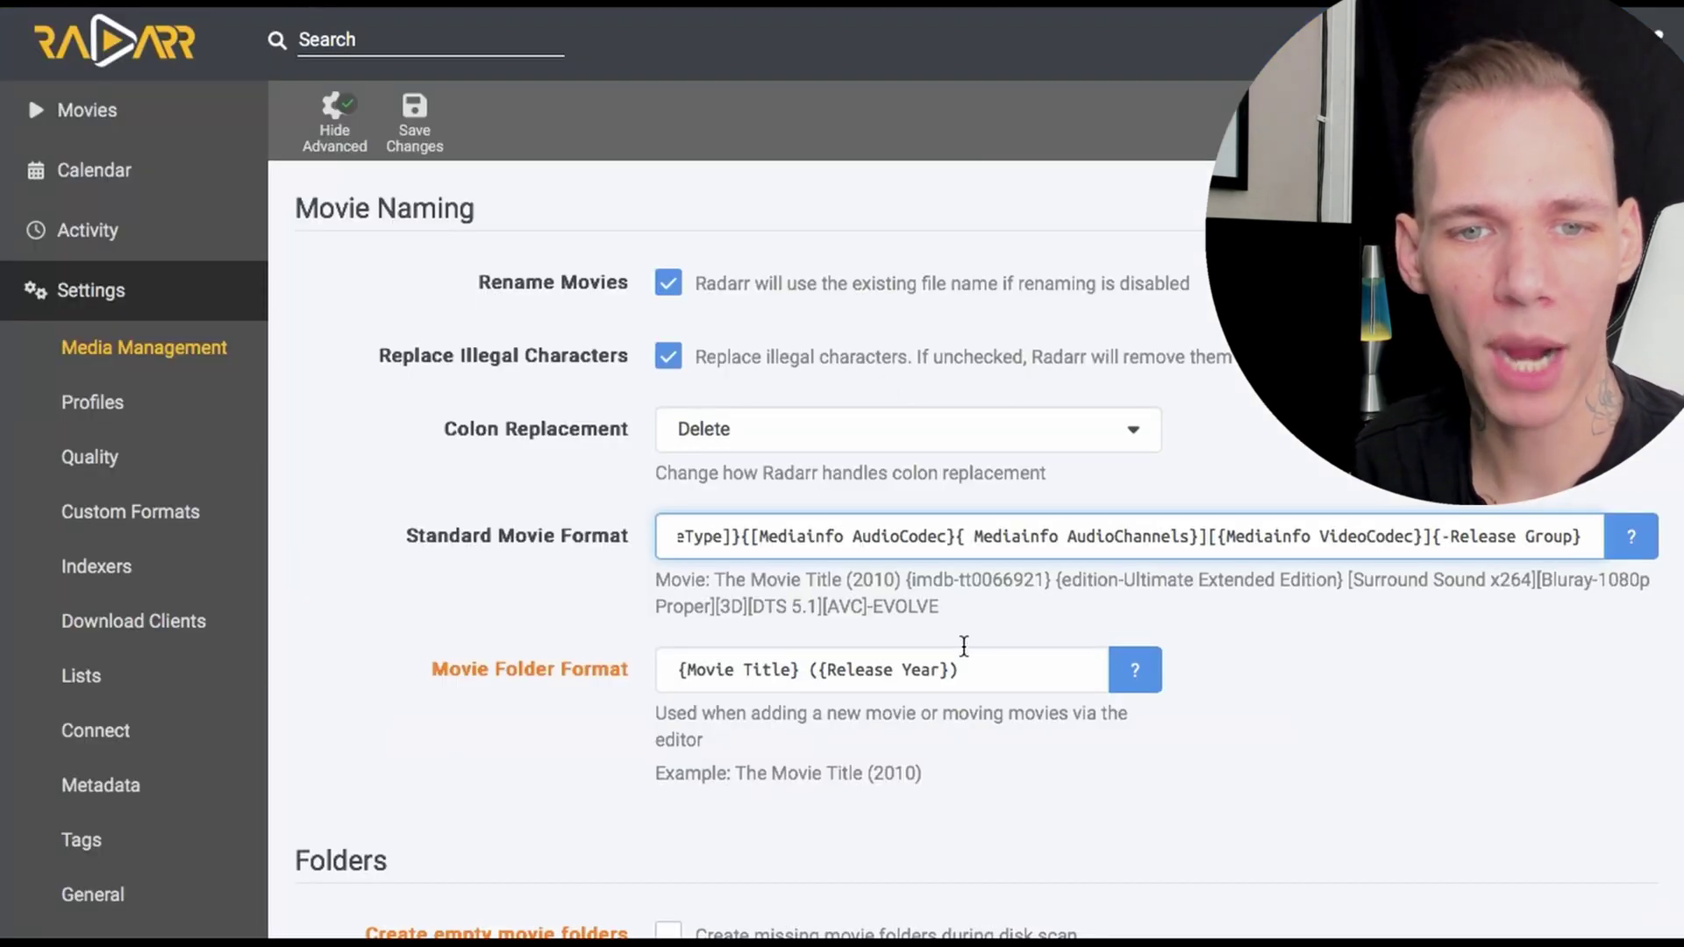
pyautogui.moveTo(964, 669); pyautogui.dragTo(688, 662)
pyautogui.rightClick(991, 670)
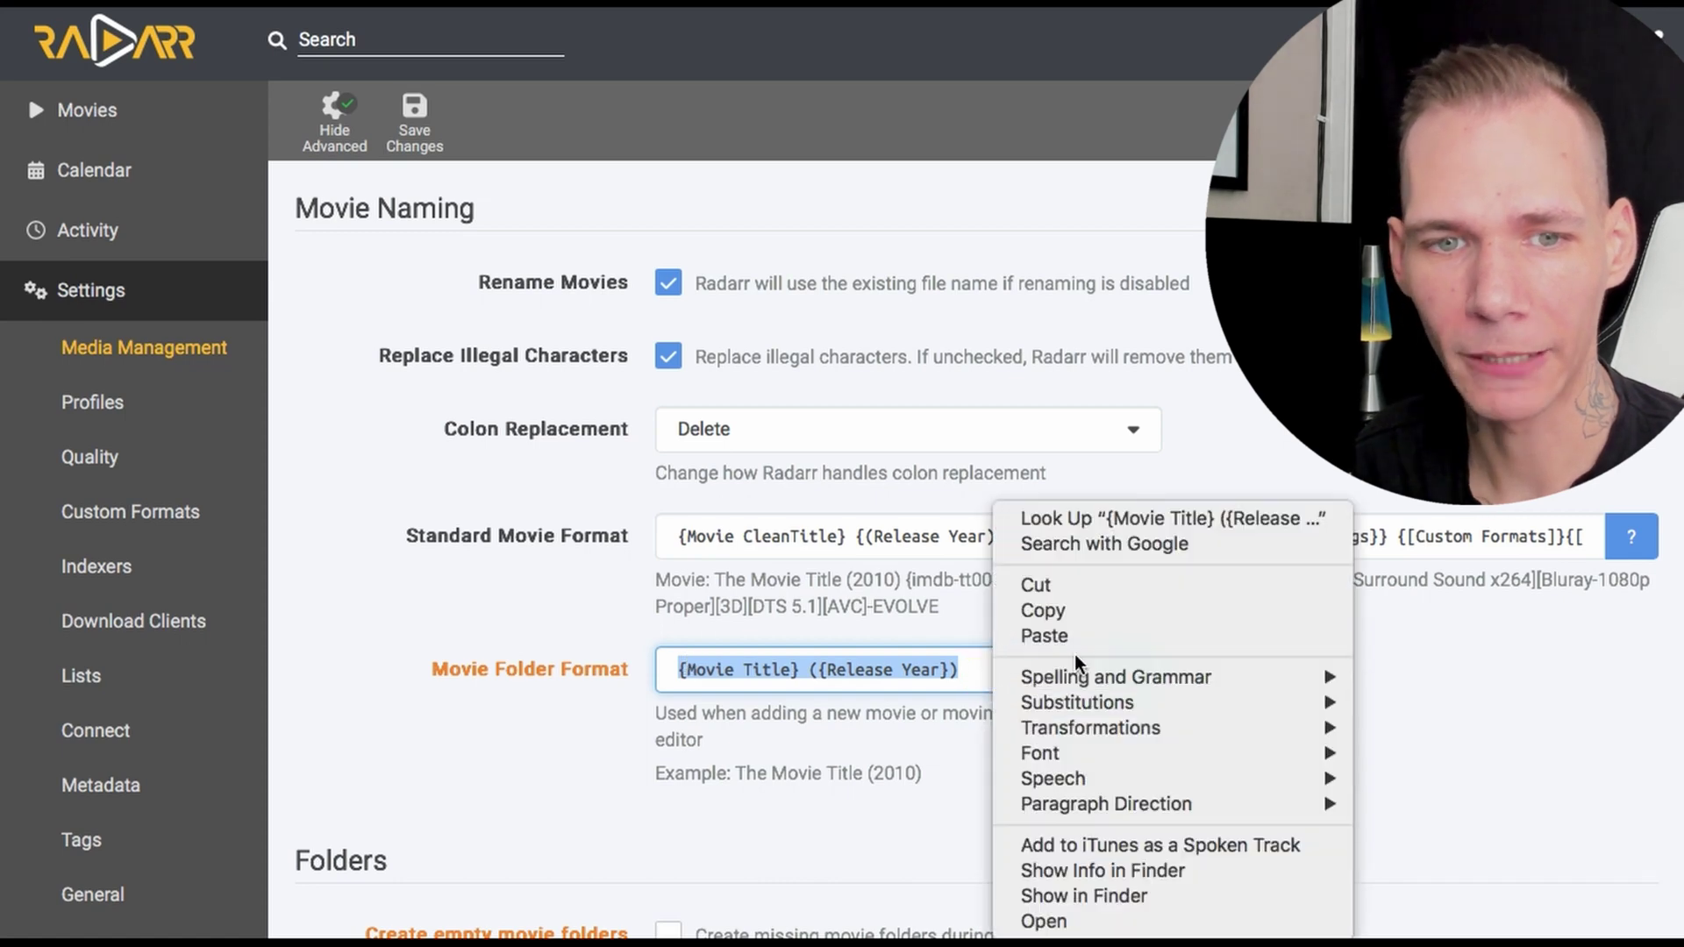
pyautogui.click(1075, 638)
pyautogui.click(418, 140)
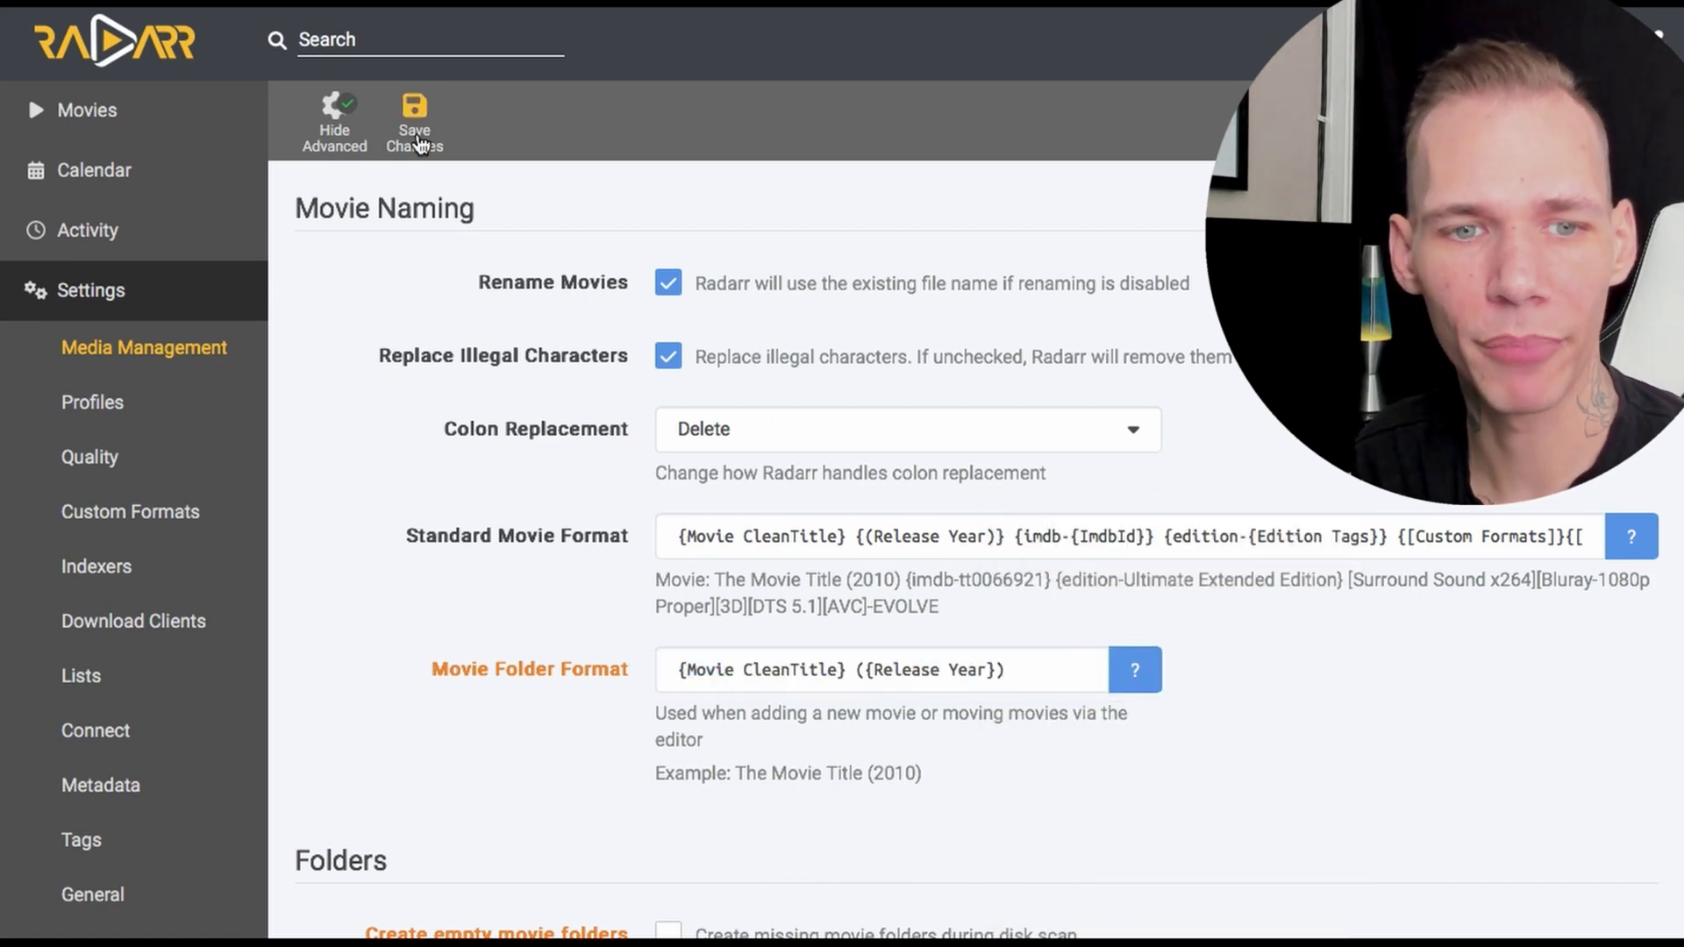
# Enable creating empty movie folders and importing extra files, confirming the extensions include srt
pyautogui.scroll(-5, 795, 381)
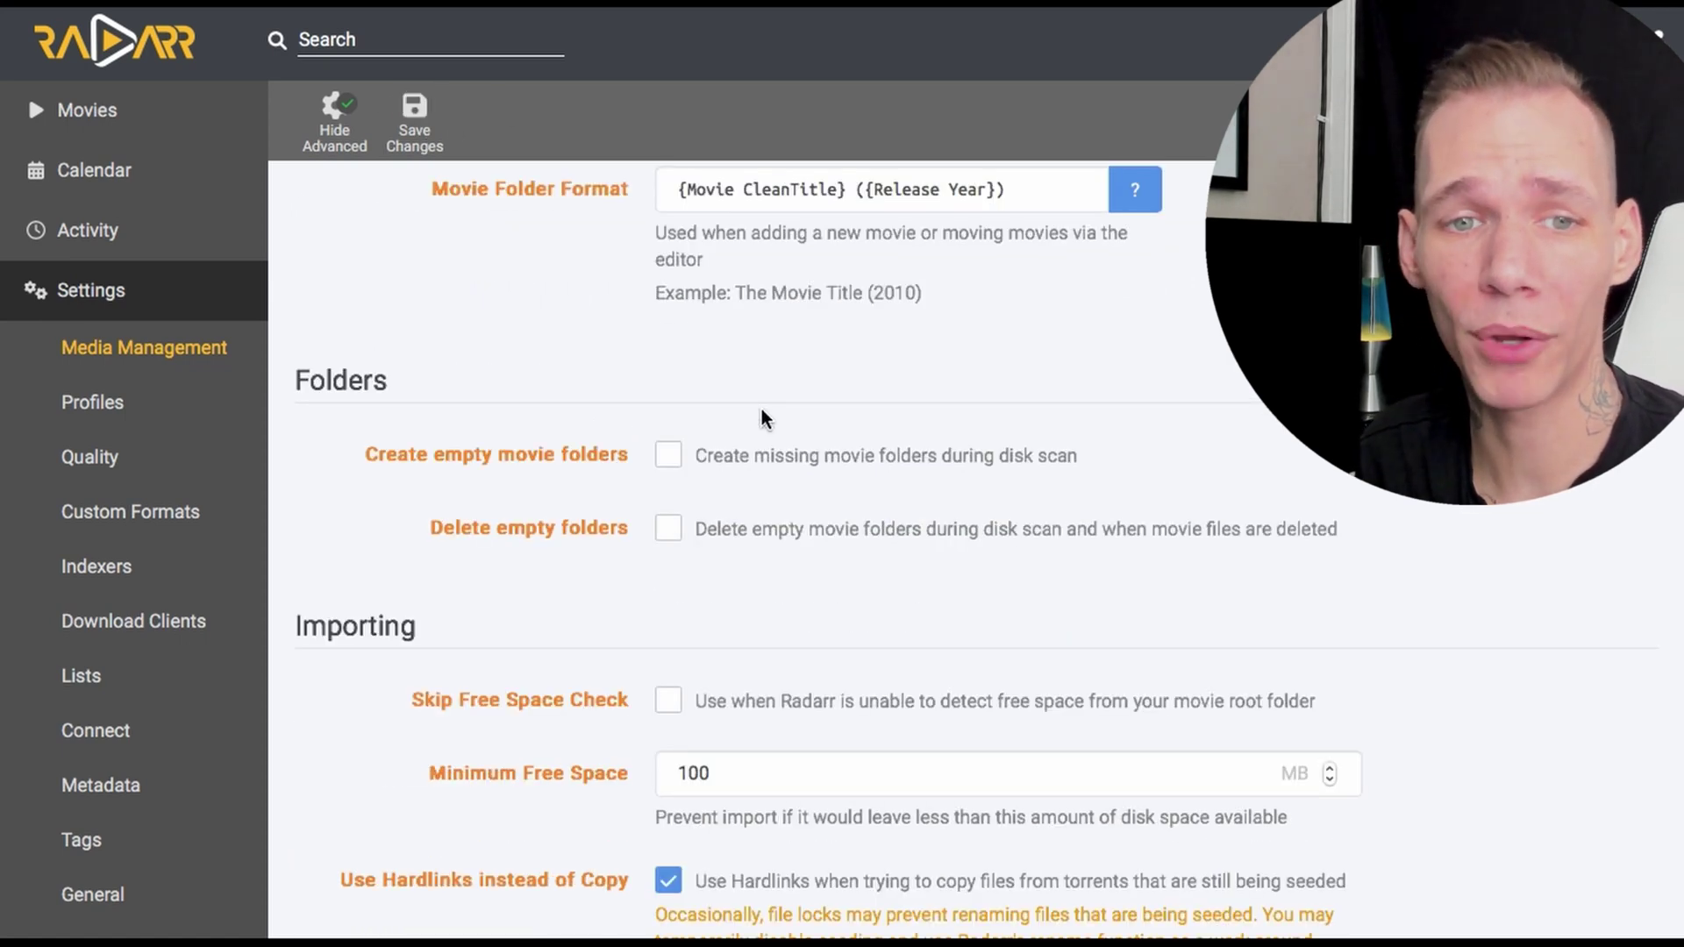
pyautogui.scroll(-2, 761, 418)
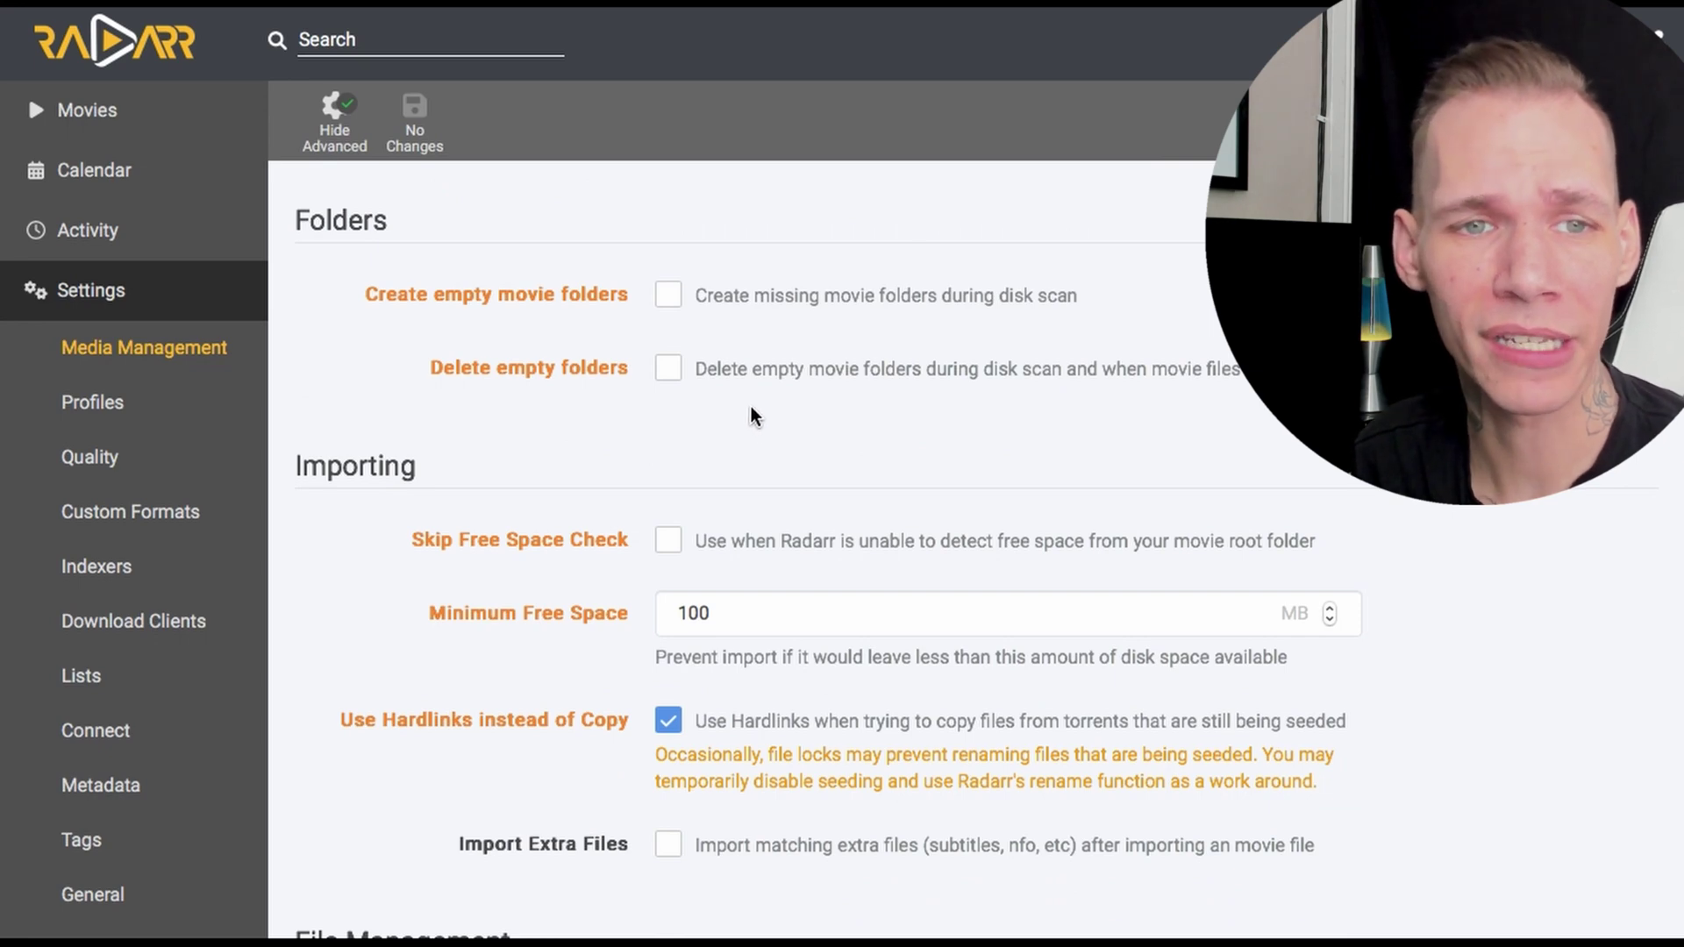
pyautogui.click(715, 300)
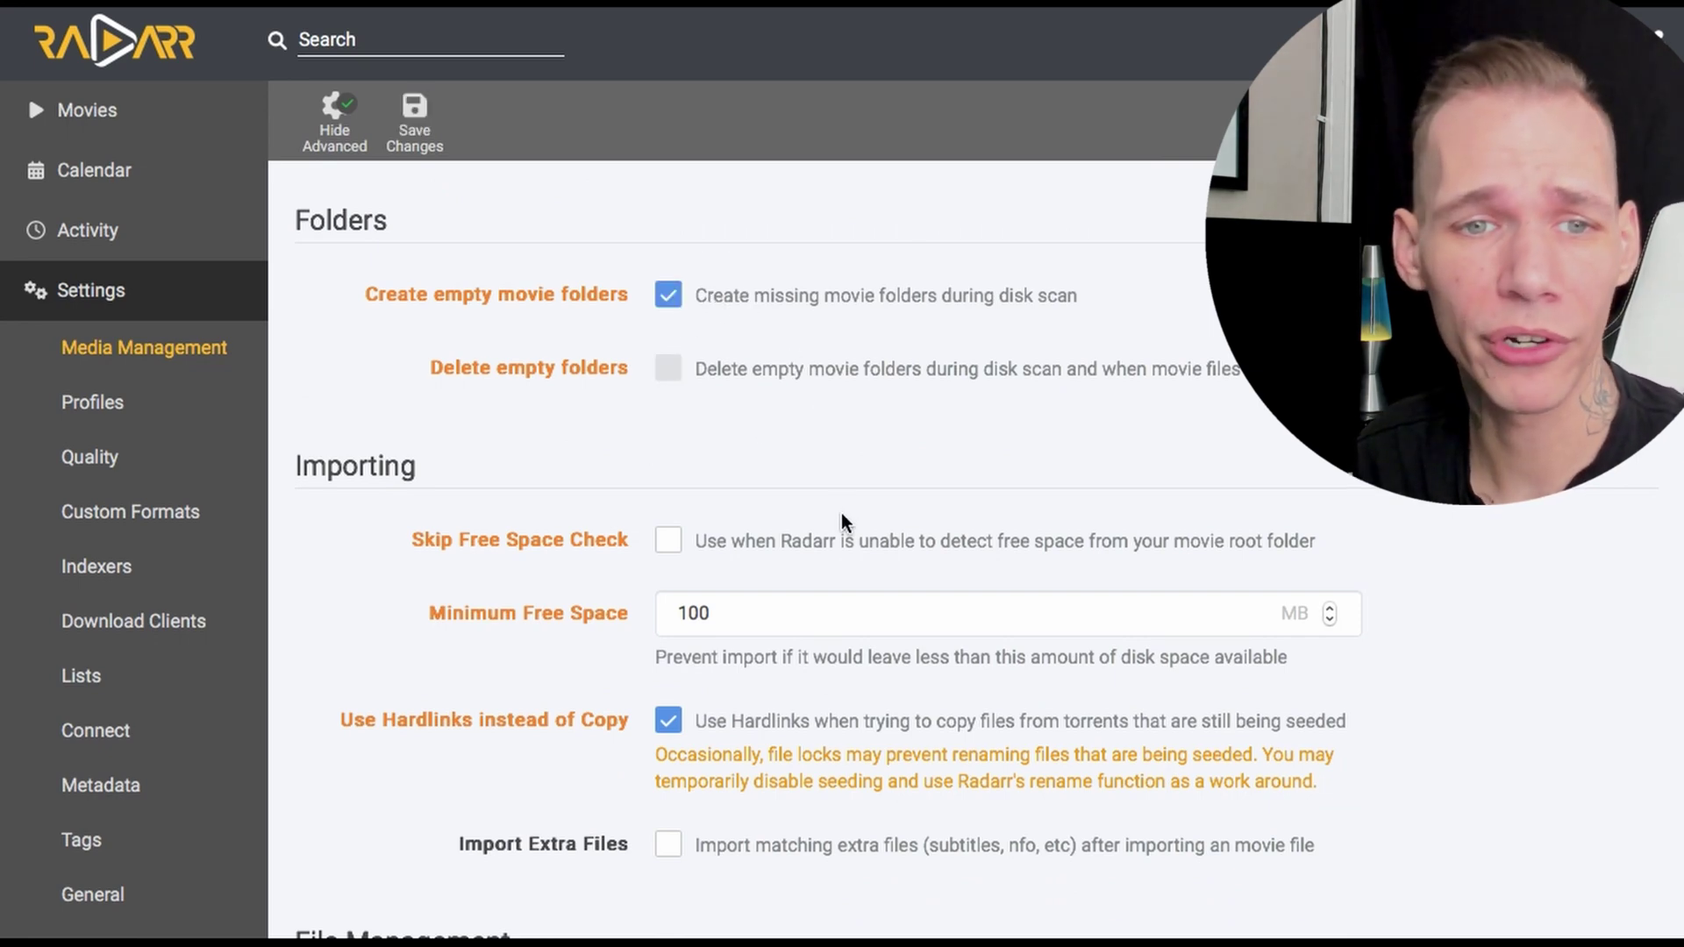
pyautogui.scroll(-4, 841, 589)
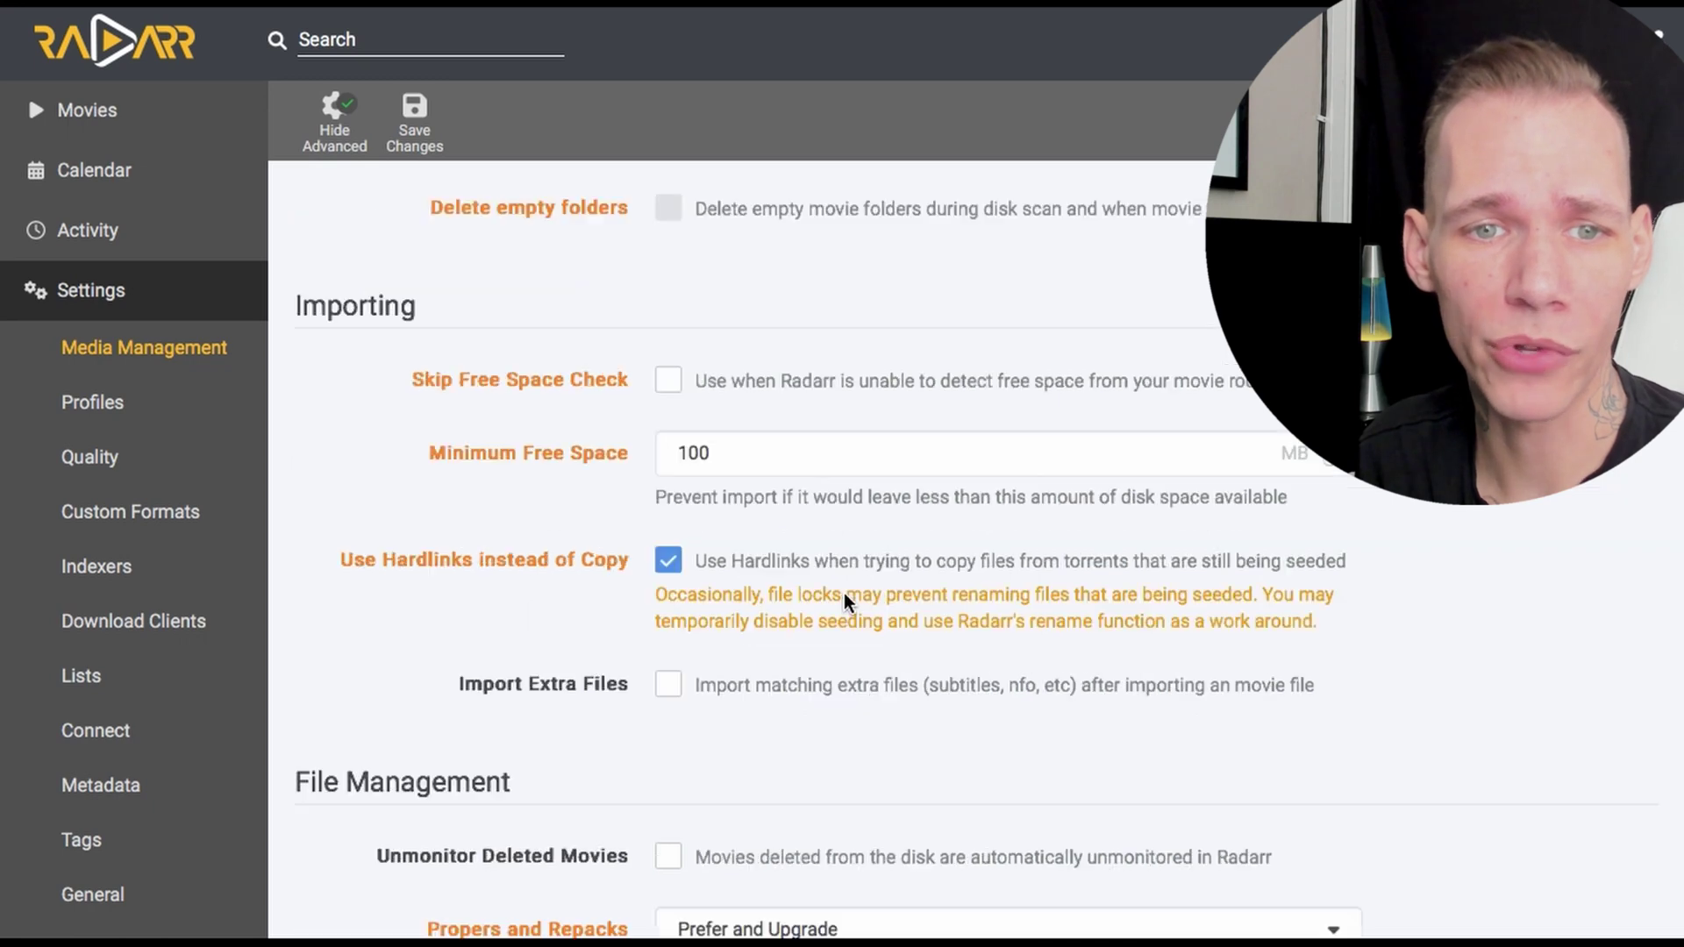
pyautogui.click(789, 533)
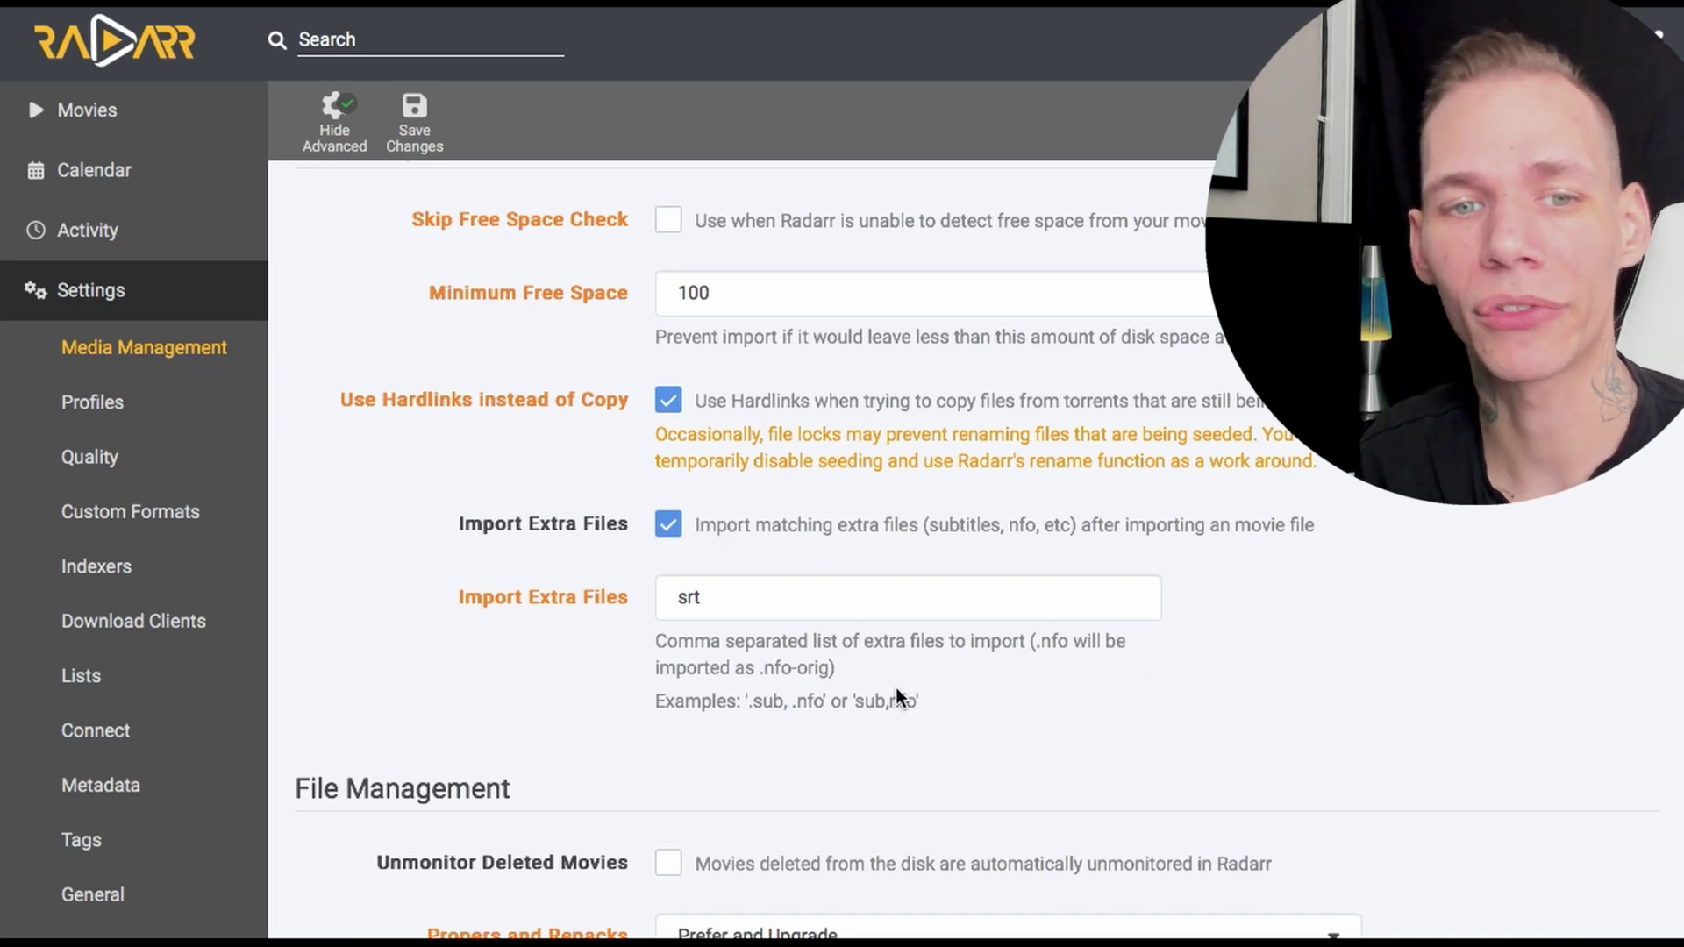
pyautogui.click(723, 602)
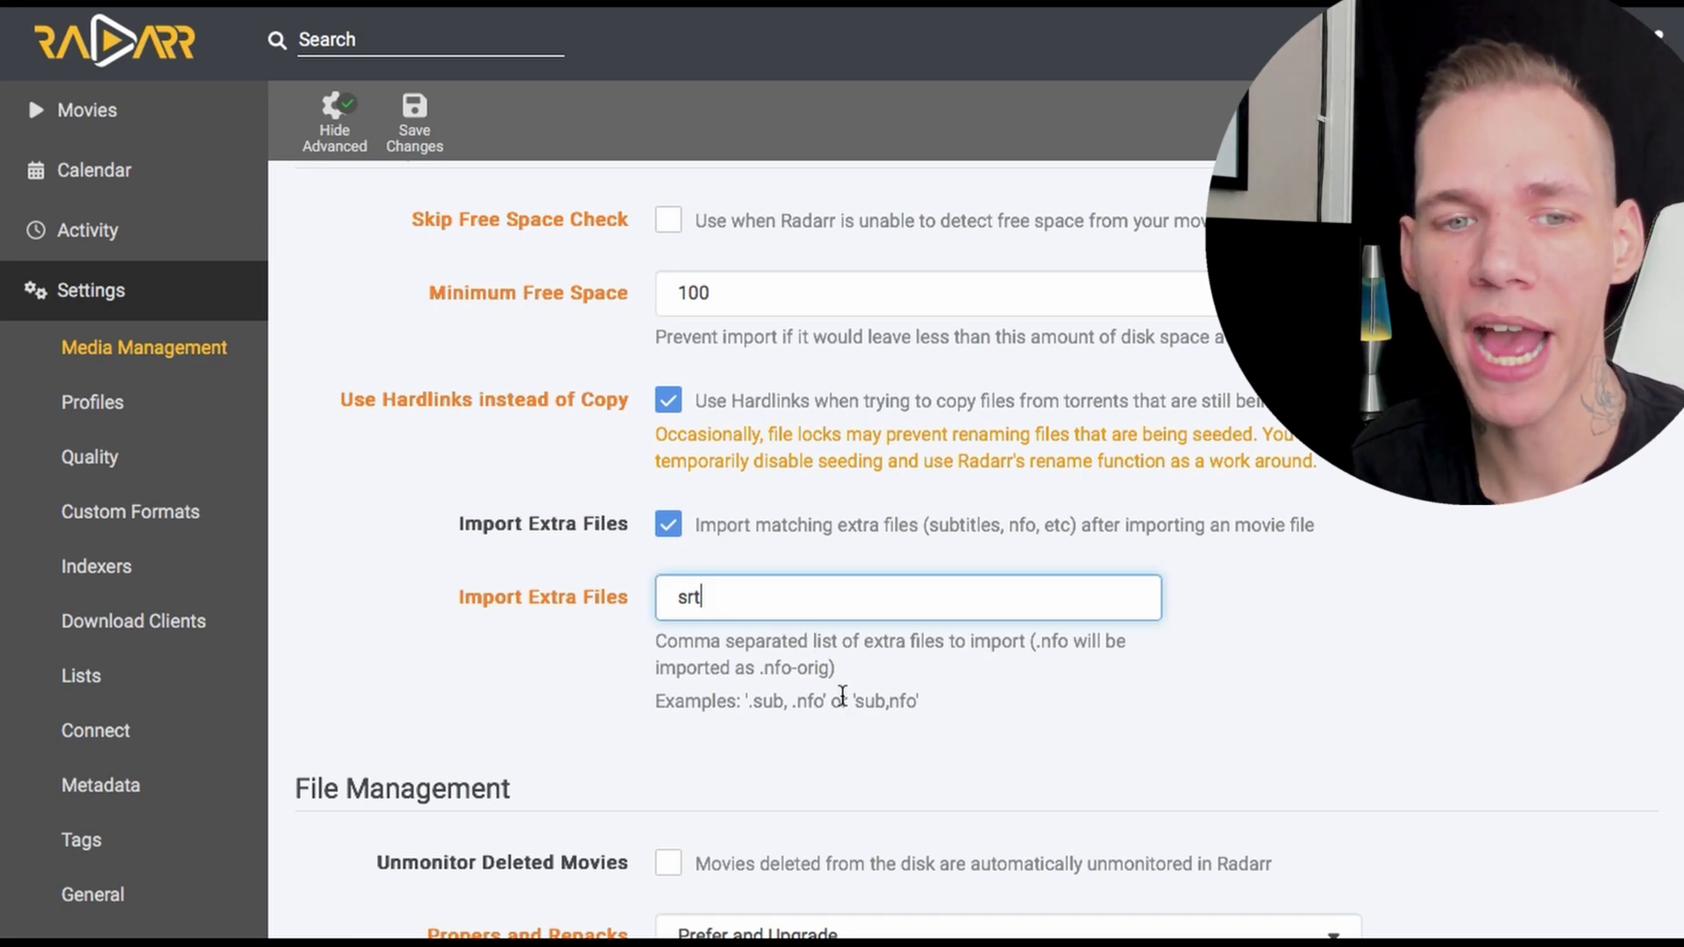
pyautogui.moveTo(681, 710); pyautogui.dragTo(793, 710)
pyautogui.click(794, 712)
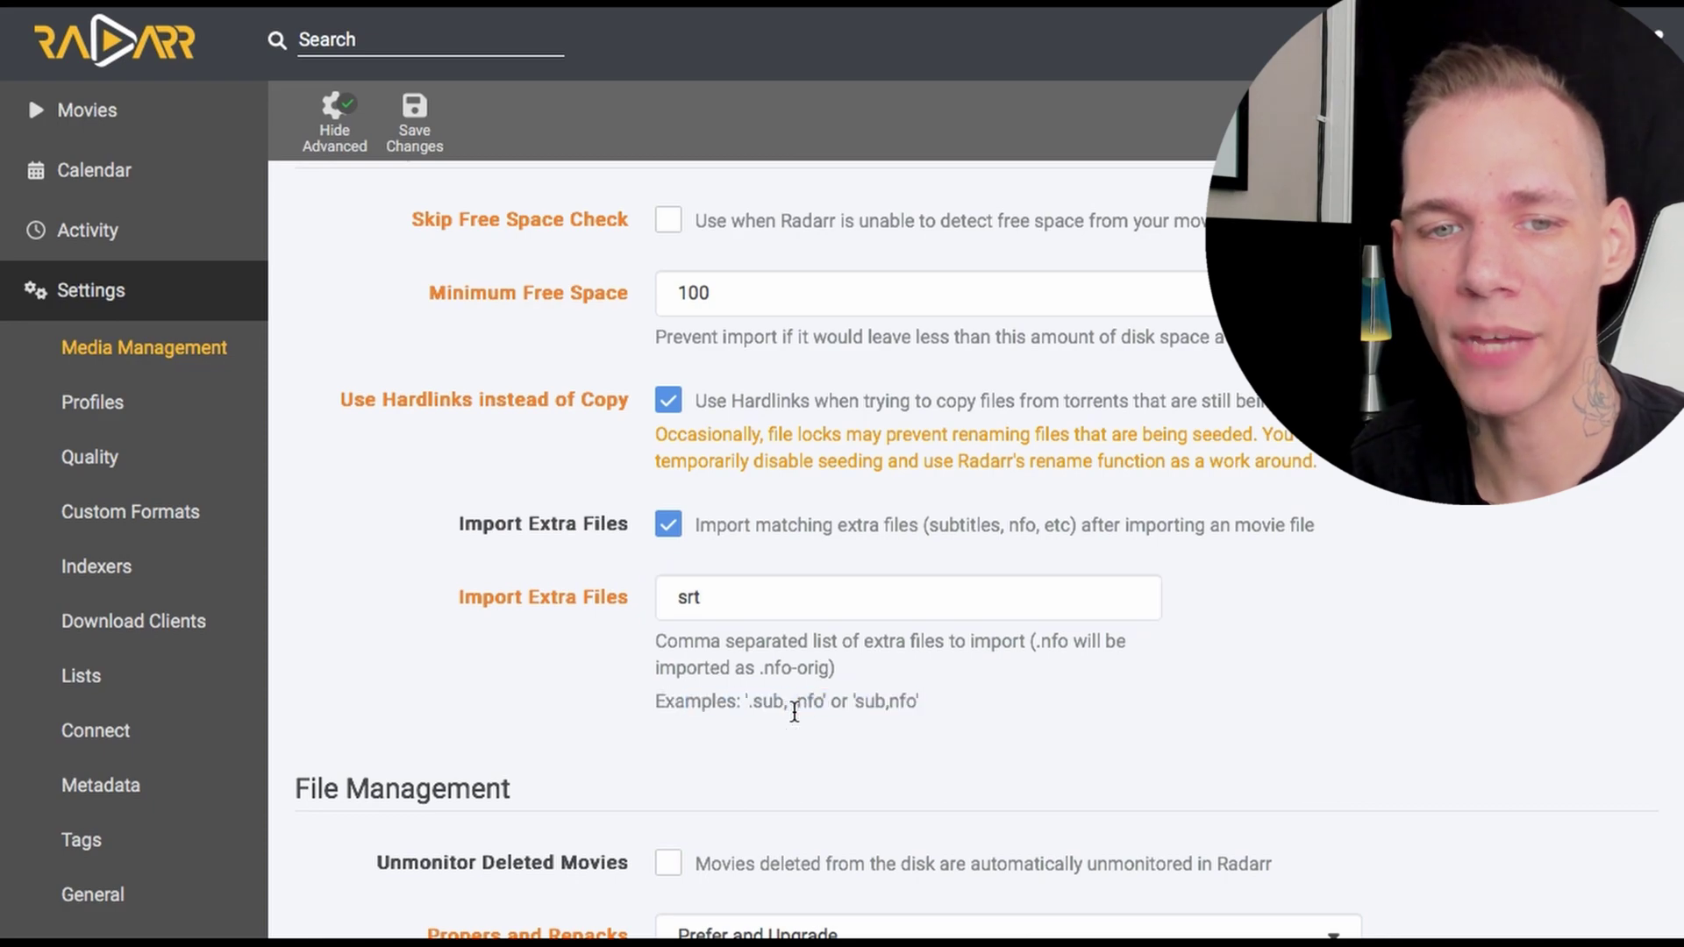
# Set Propers and Repacks under File Management to Do Not Prefer
pyautogui.scroll(-7, 1056, 722)
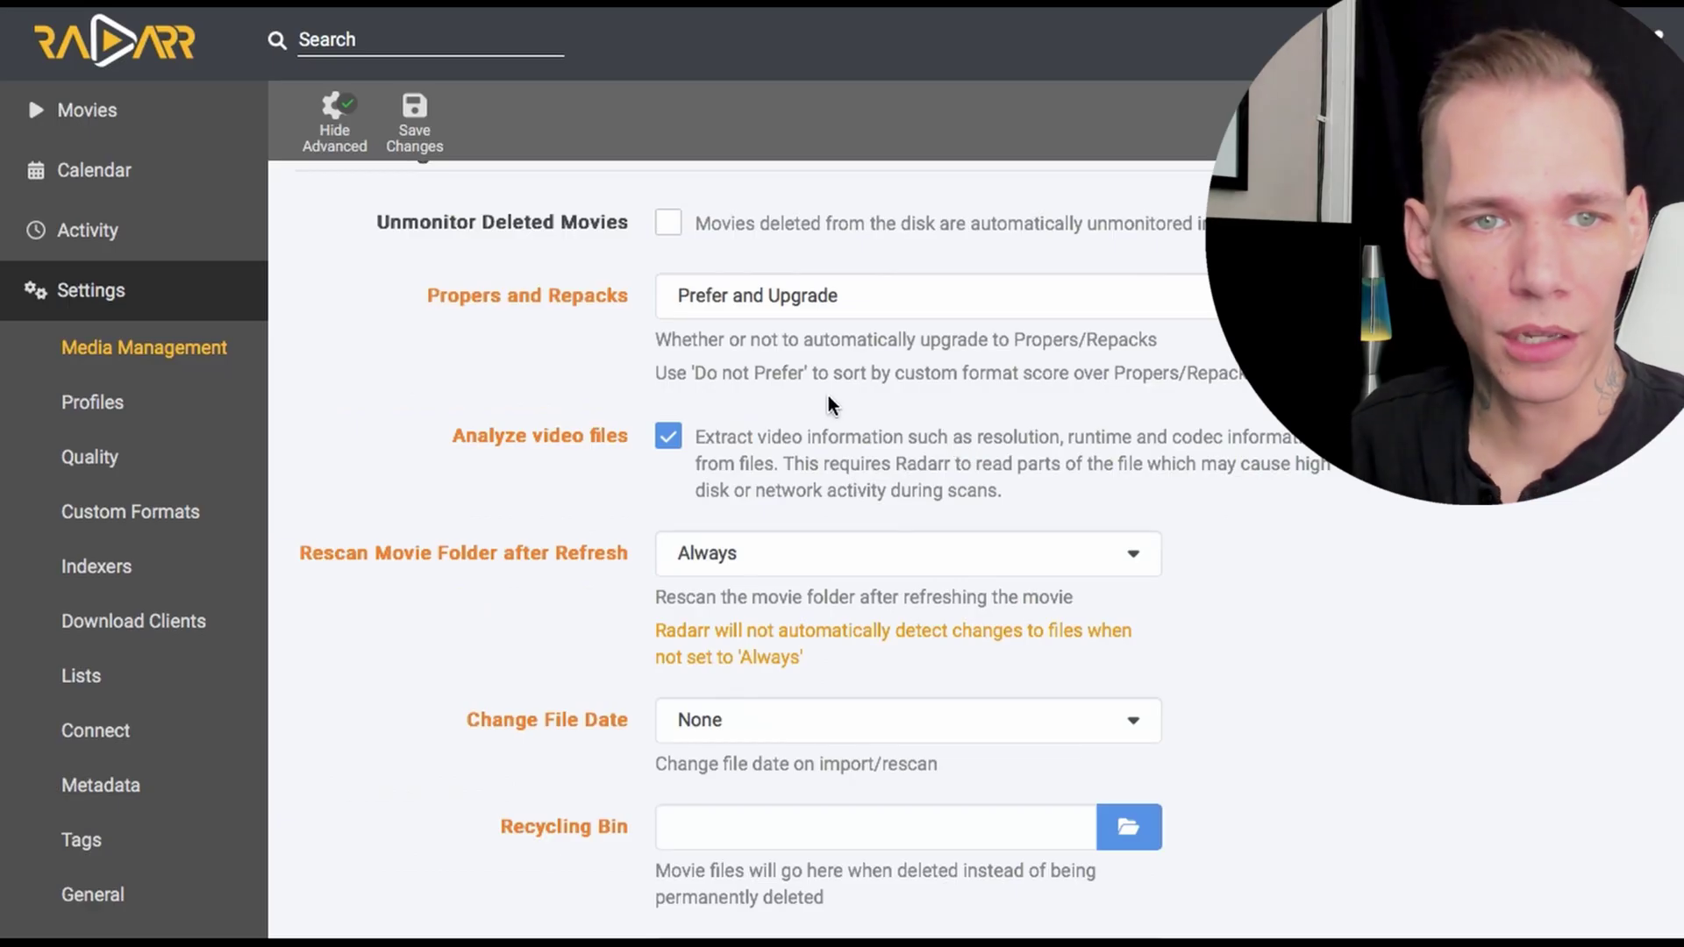
pyautogui.click(785, 296)
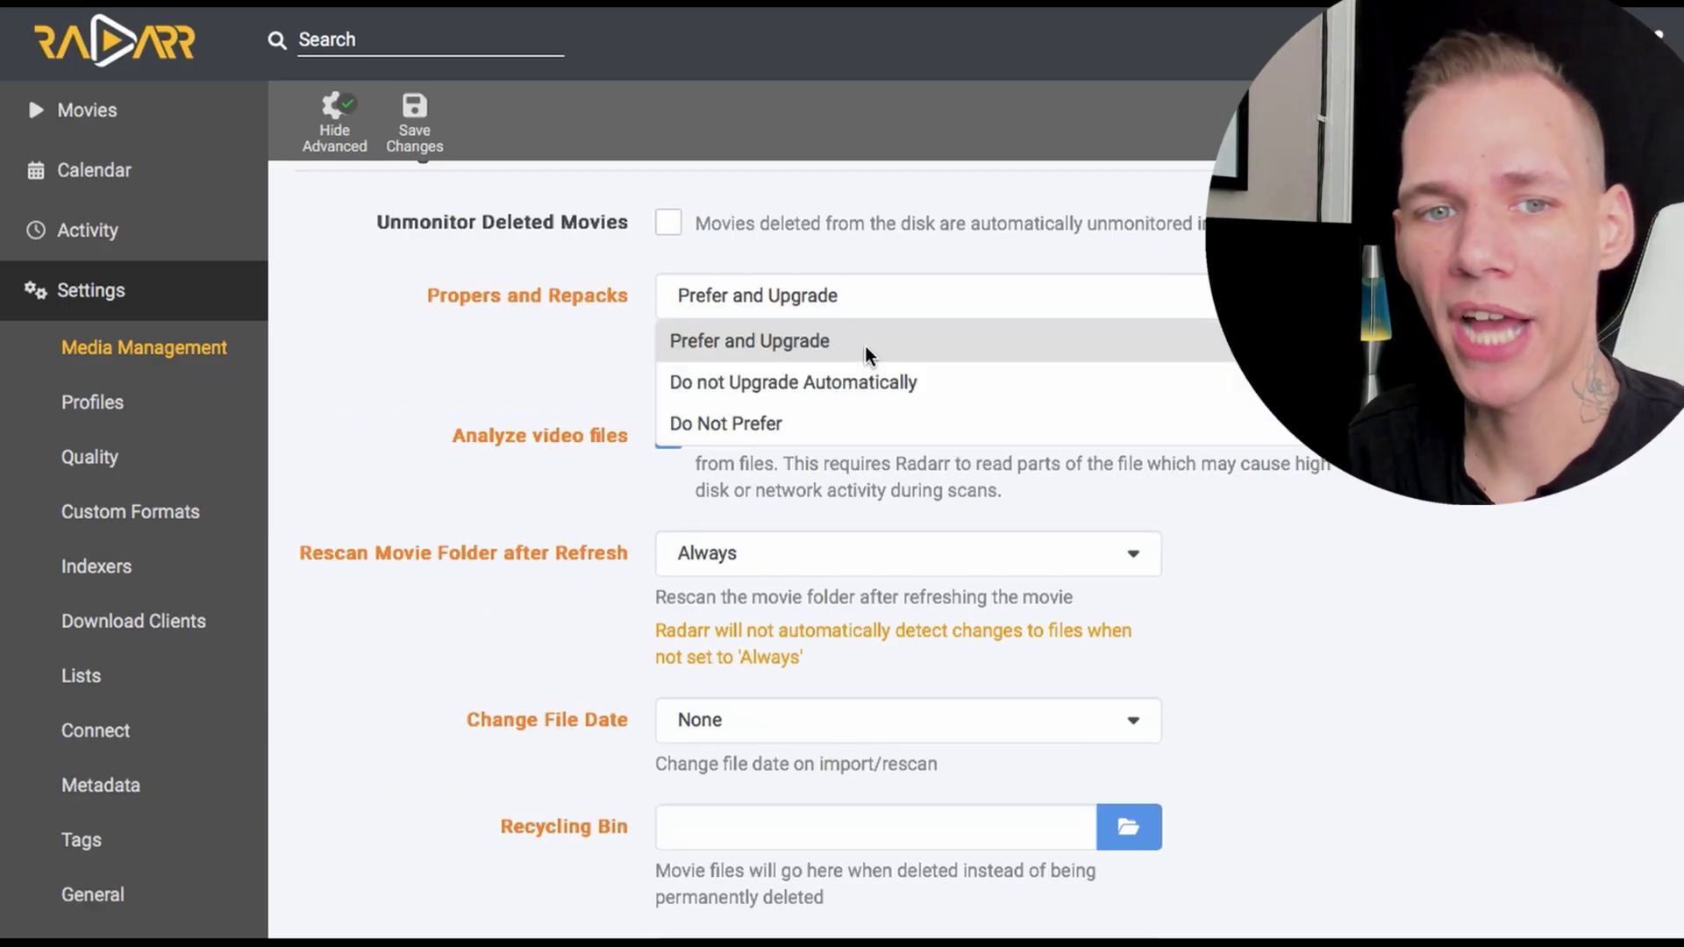
pyautogui.click(870, 428)
pyautogui.scroll(10, 719, 298)
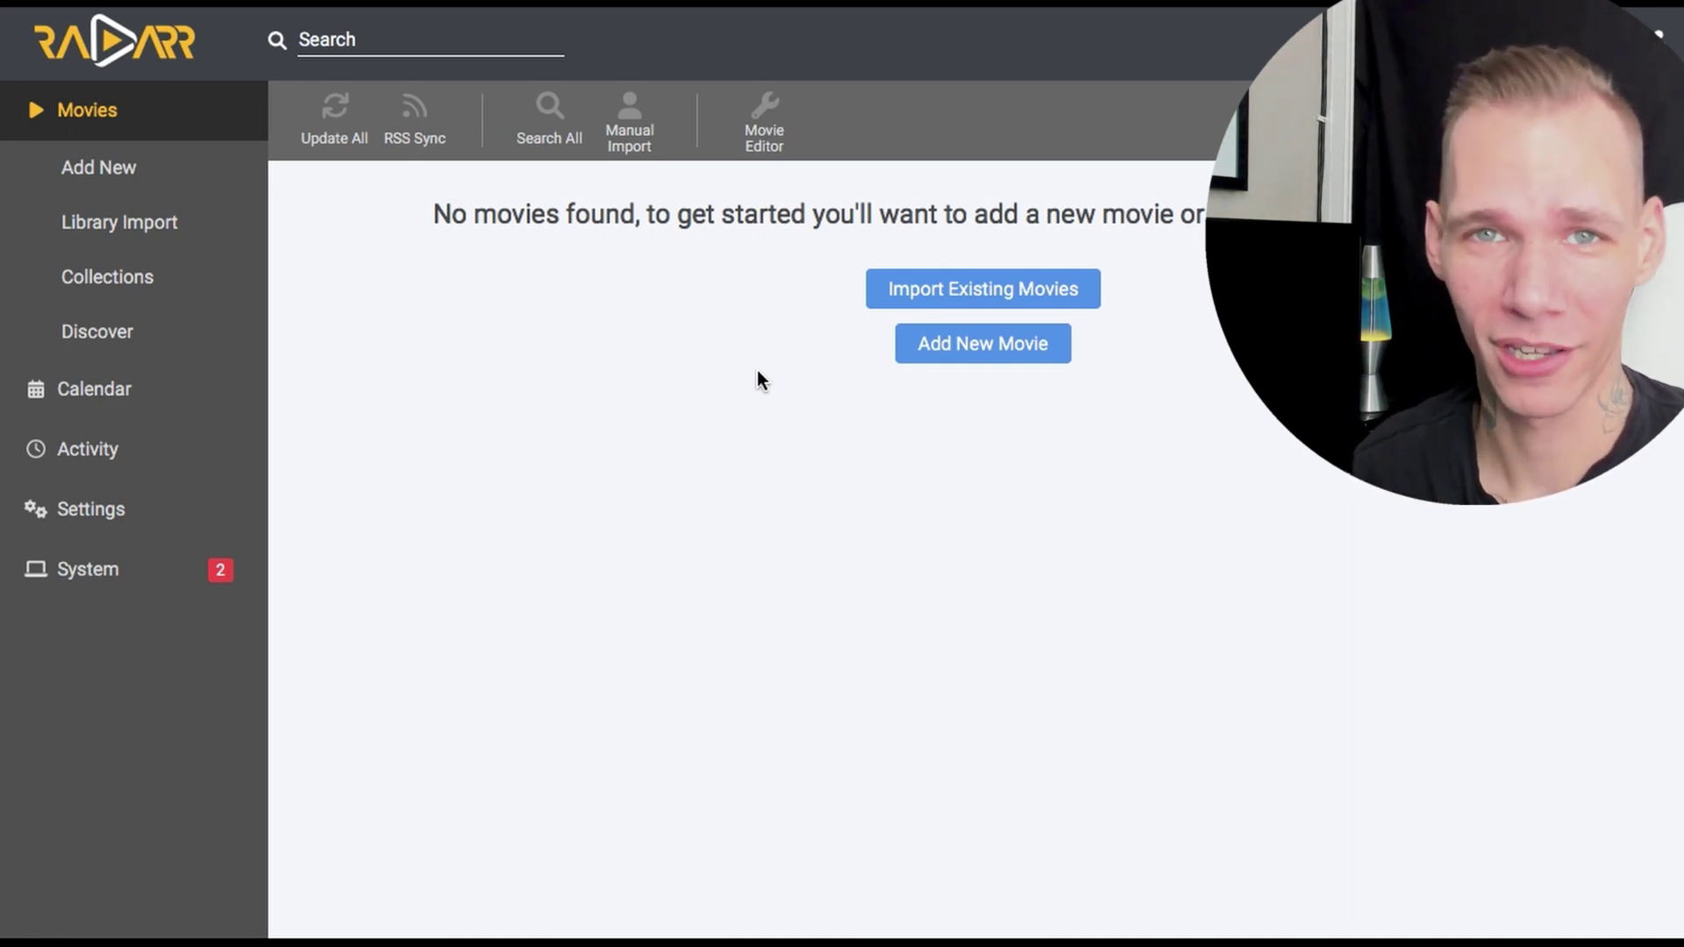
# Start Import Existing Movies, open the folder browser, then cancel without picking a folder
pyautogui.click(977, 302)
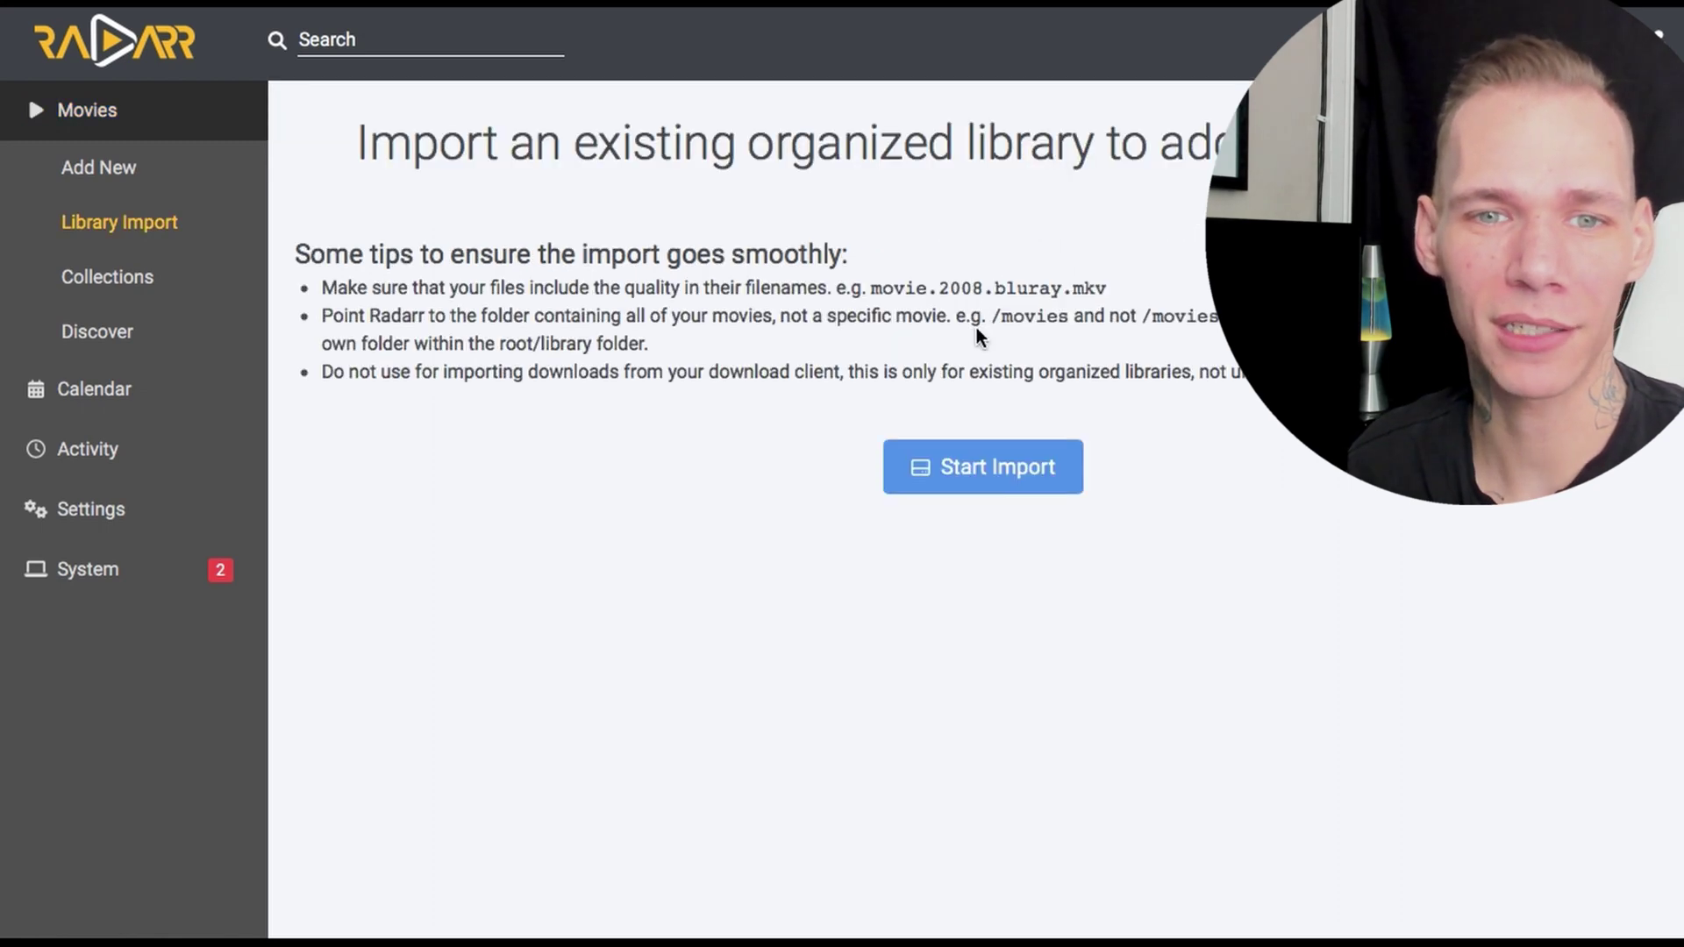
pyautogui.click(1015, 500)
pyautogui.click(675, 215)
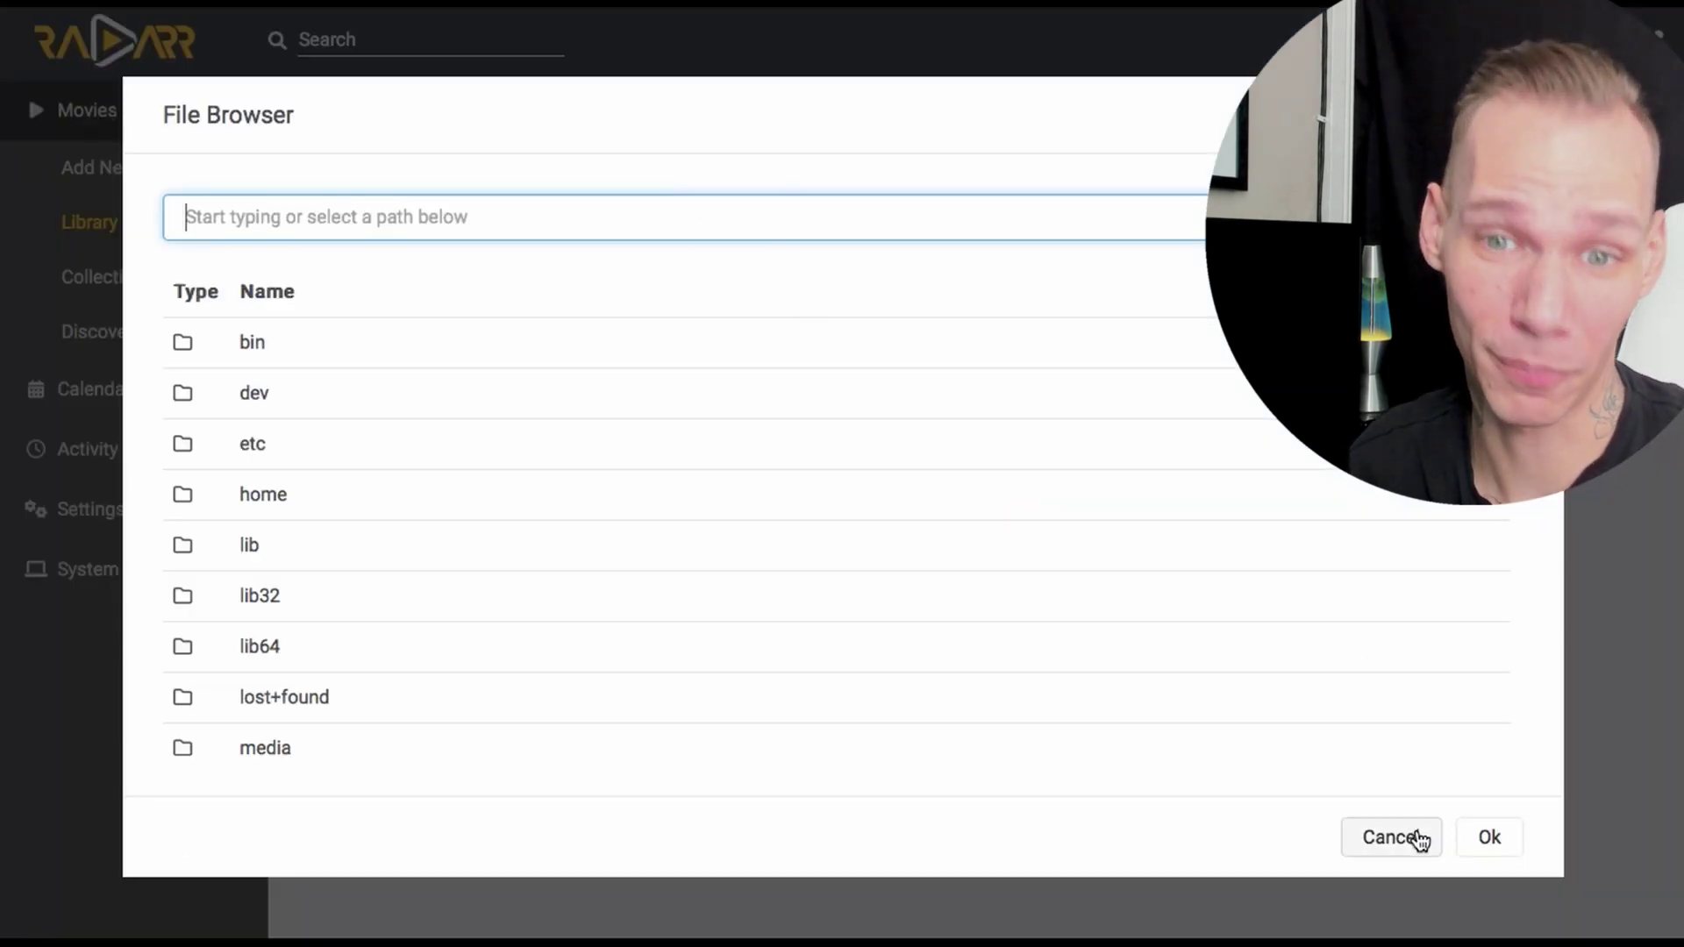
pyautogui.click(1390, 838)
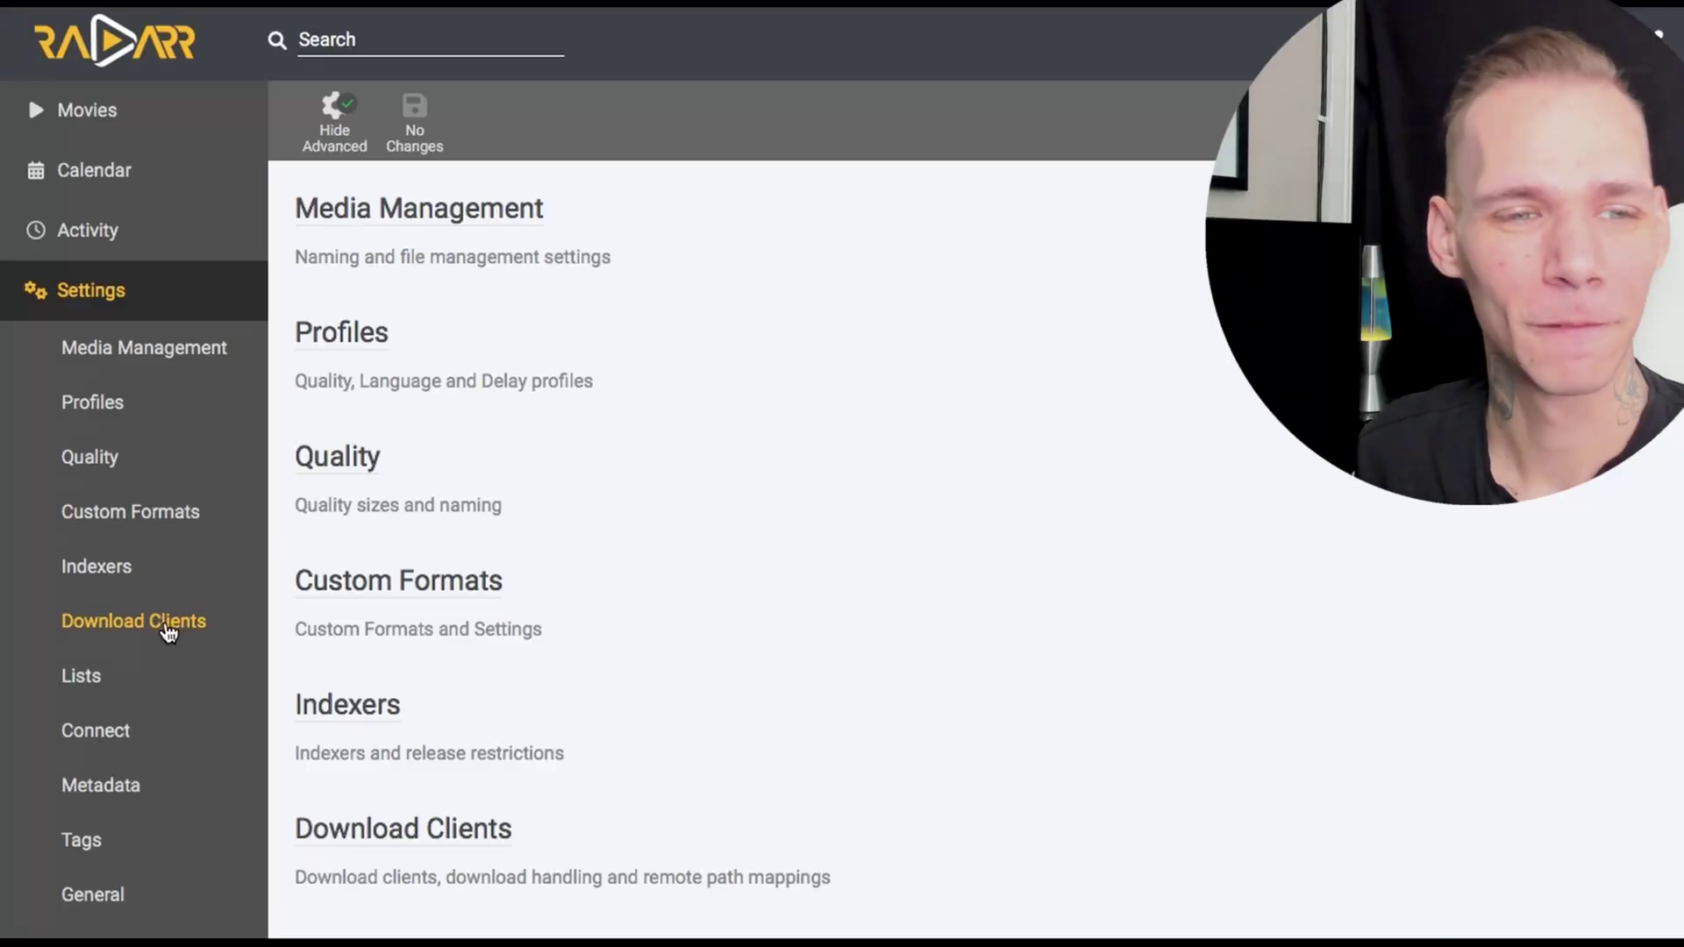
# Add a Plex Media Server connection under Connect and scroll through its triggers and server fields
pyautogui.scroll(-2, 169, 632)
pyautogui.click(173, 591)
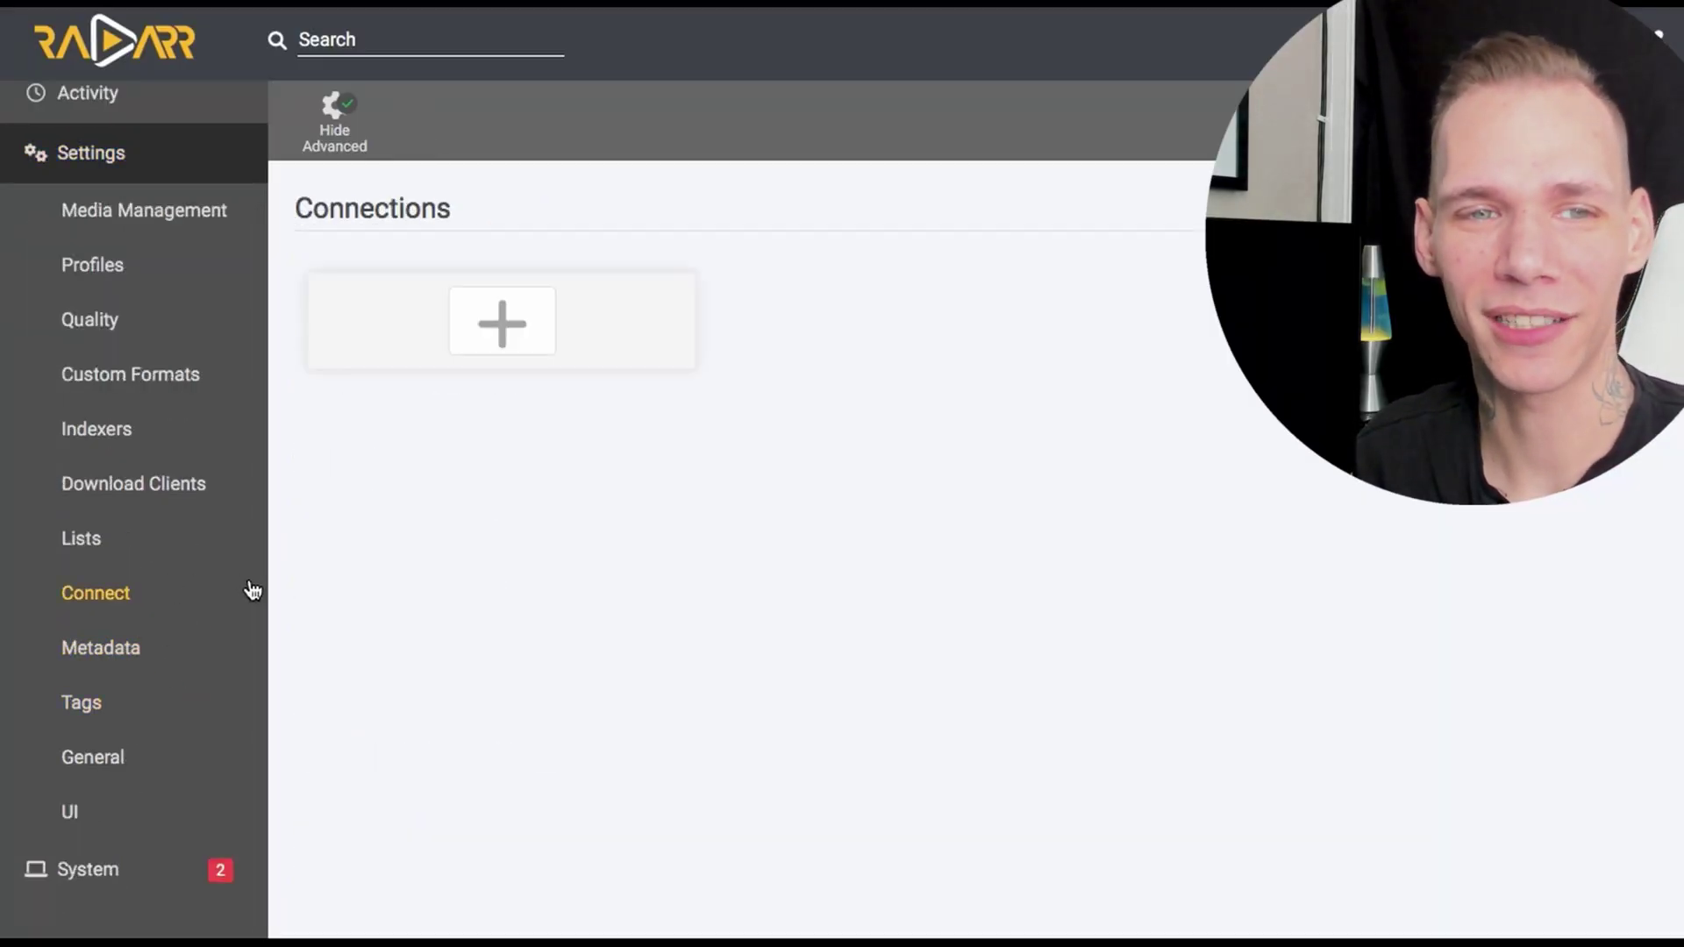
pyautogui.click(426, 329)
pyautogui.scroll(-2, 1030, 527)
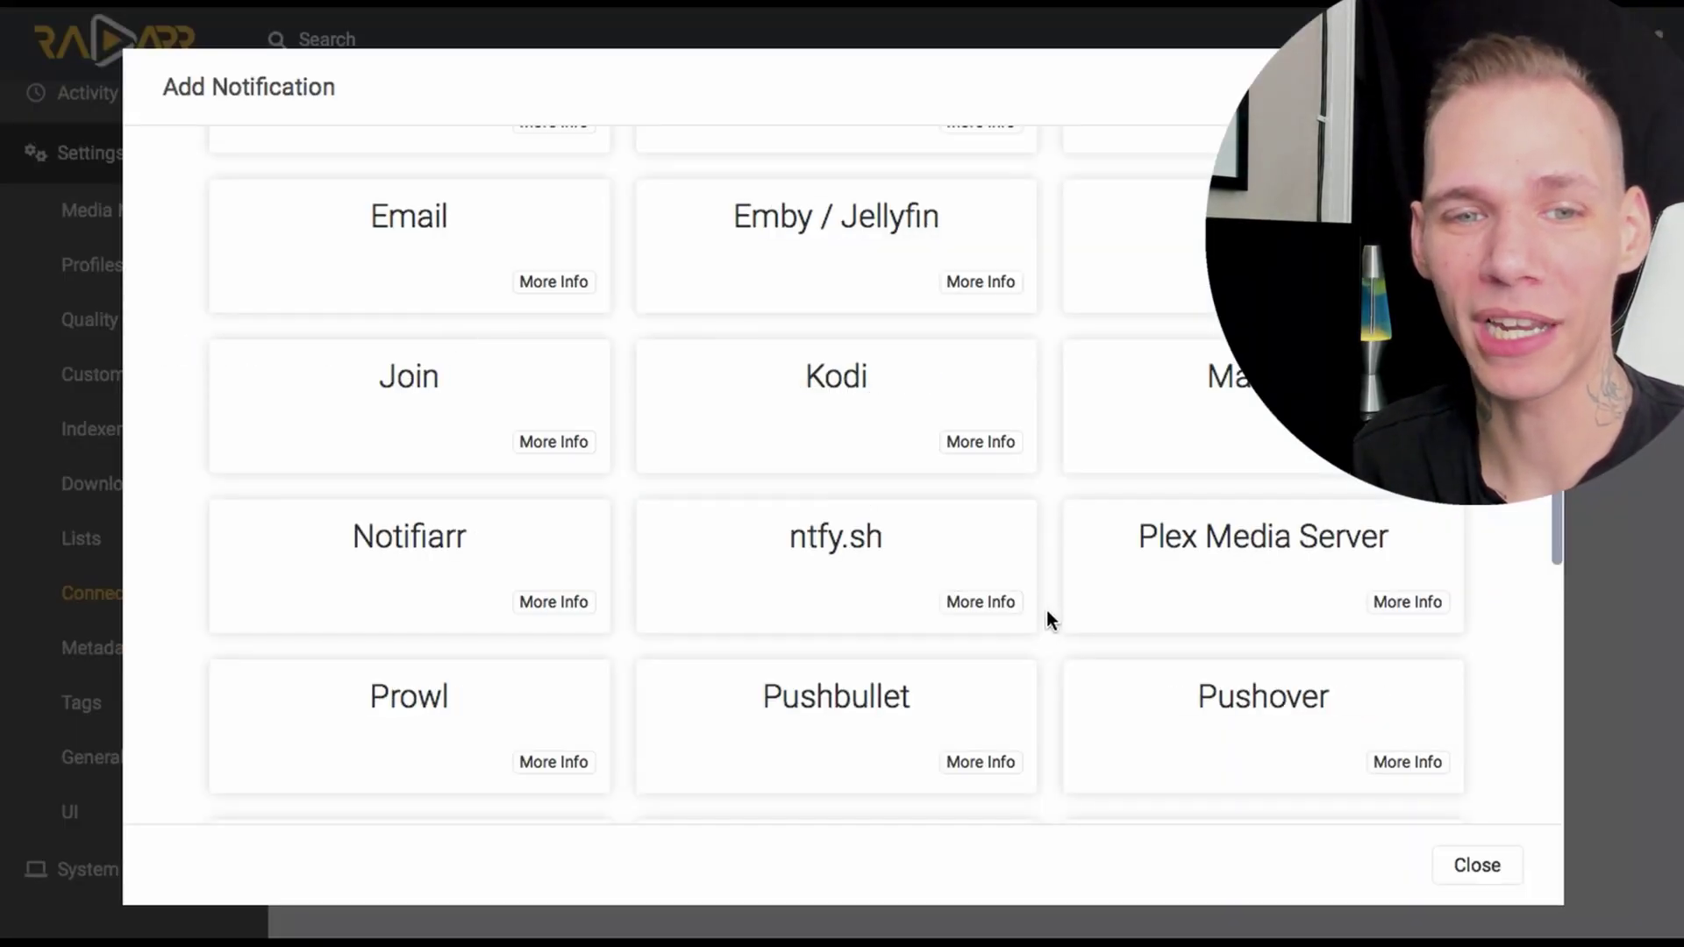
pyautogui.click(1204, 553)
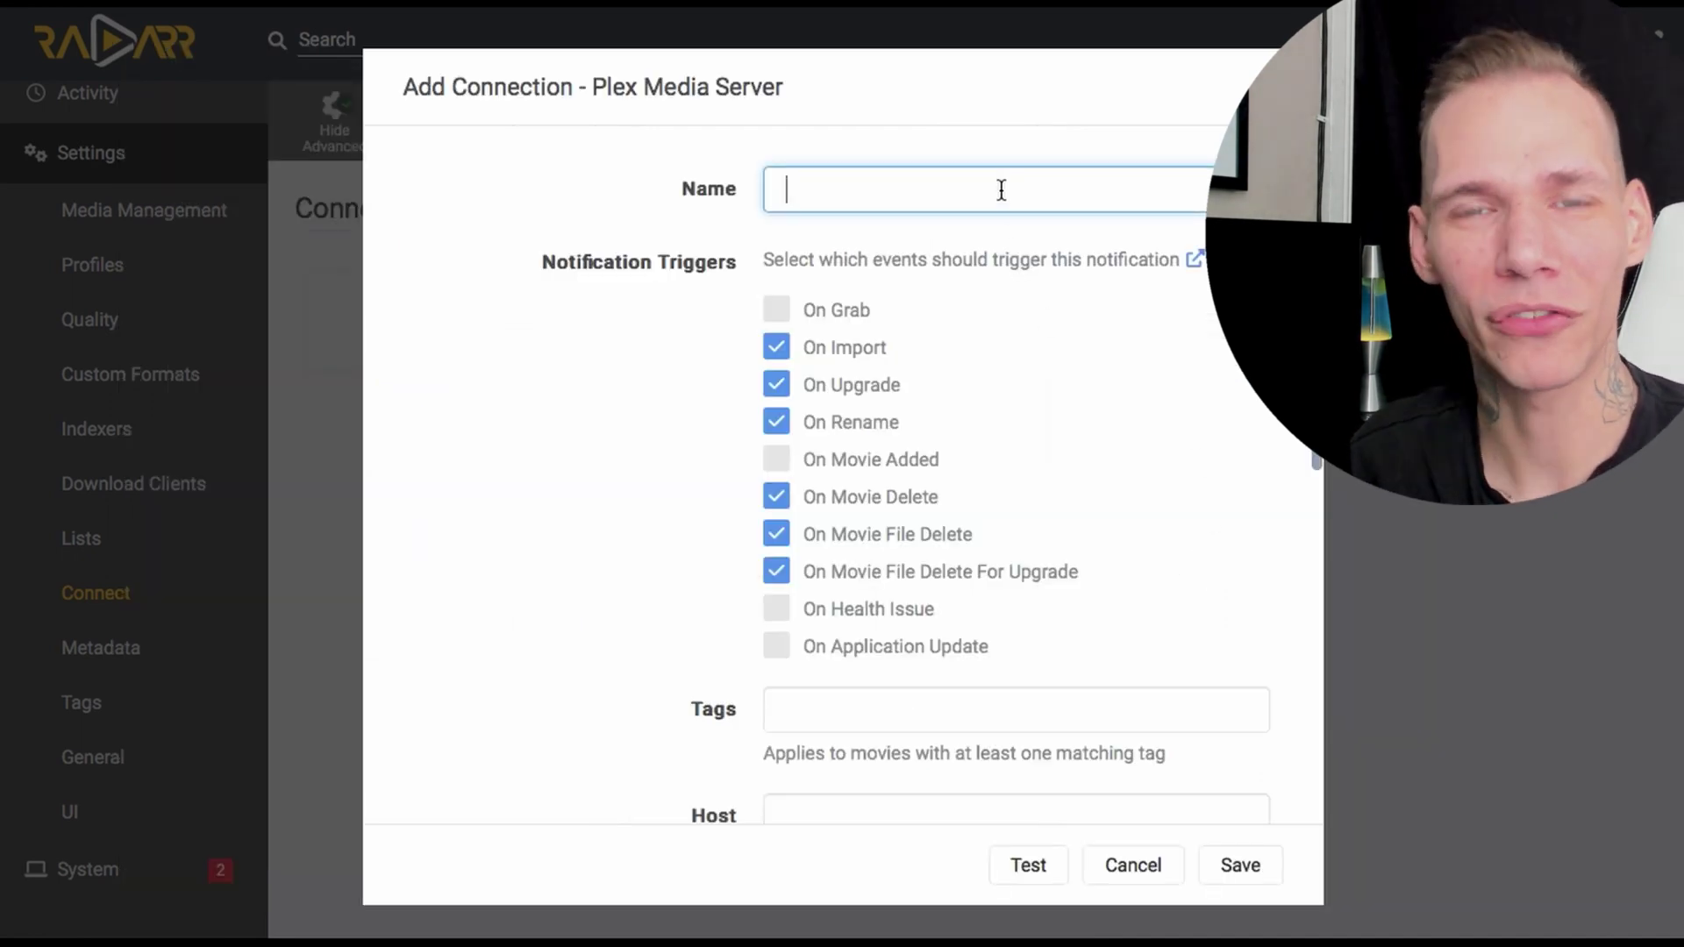
pyautogui.scroll(-4, 1090, 550)
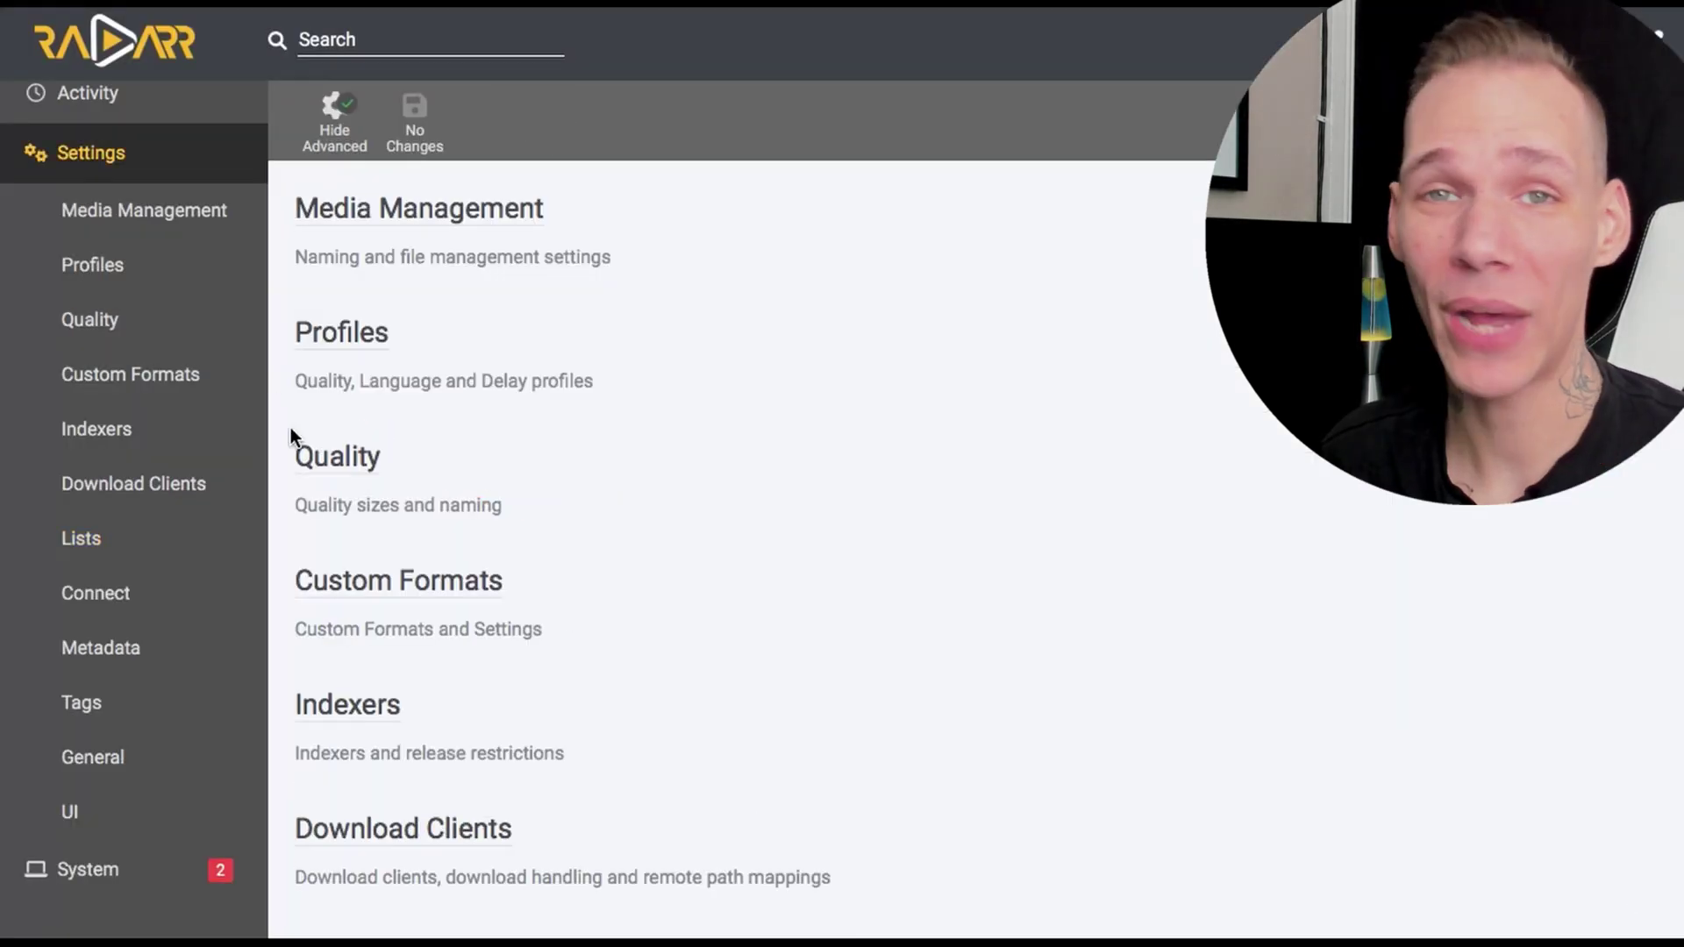
# Add a new import list in Lists settings and pick Plex Watchlist as its type
pyautogui.click(180, 526)
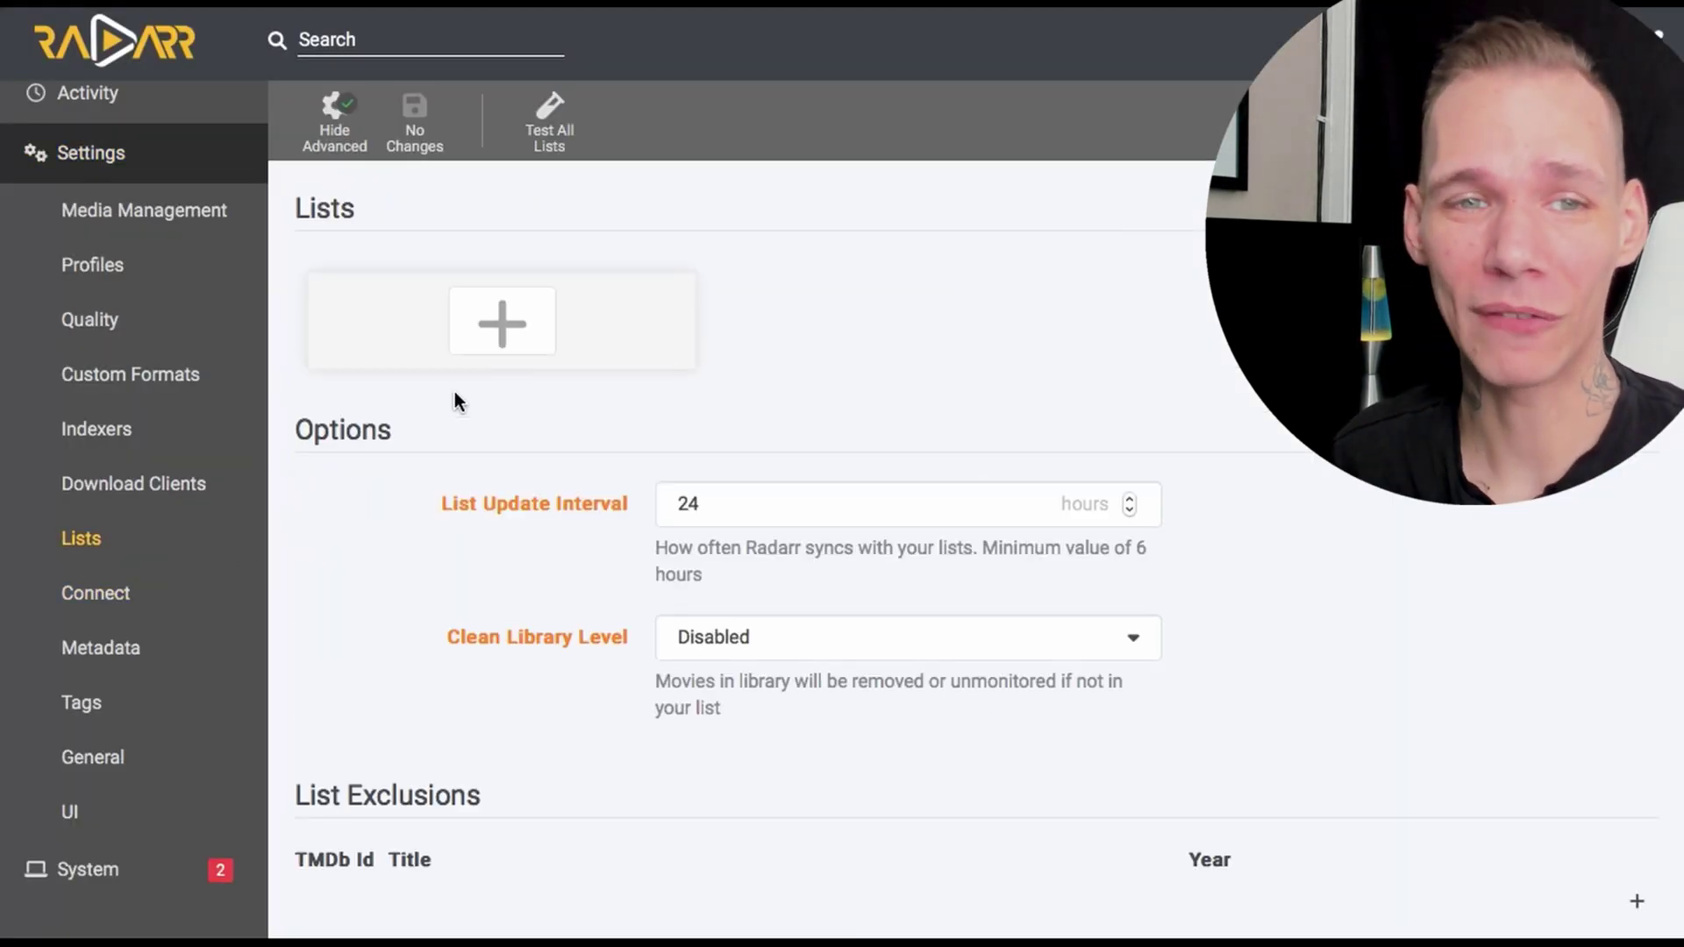
pyautogui.click(455, 333)
pyautogui.scroll(-4, 653, 368)
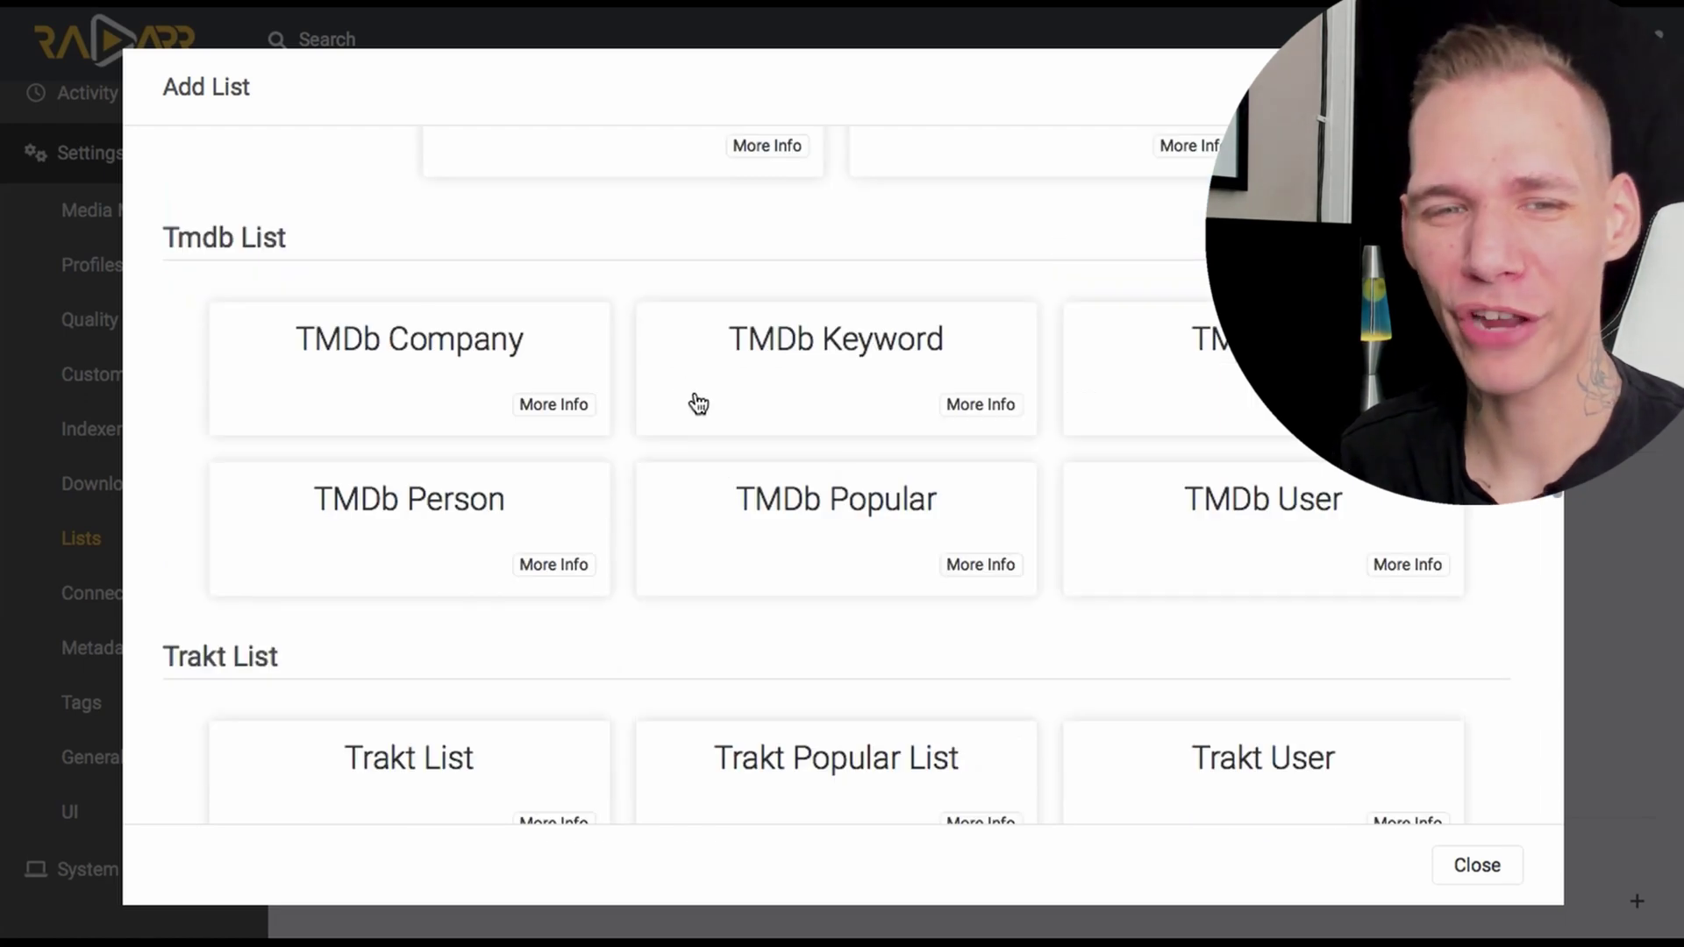
pyautogui.scroll(-4, 698, 405)
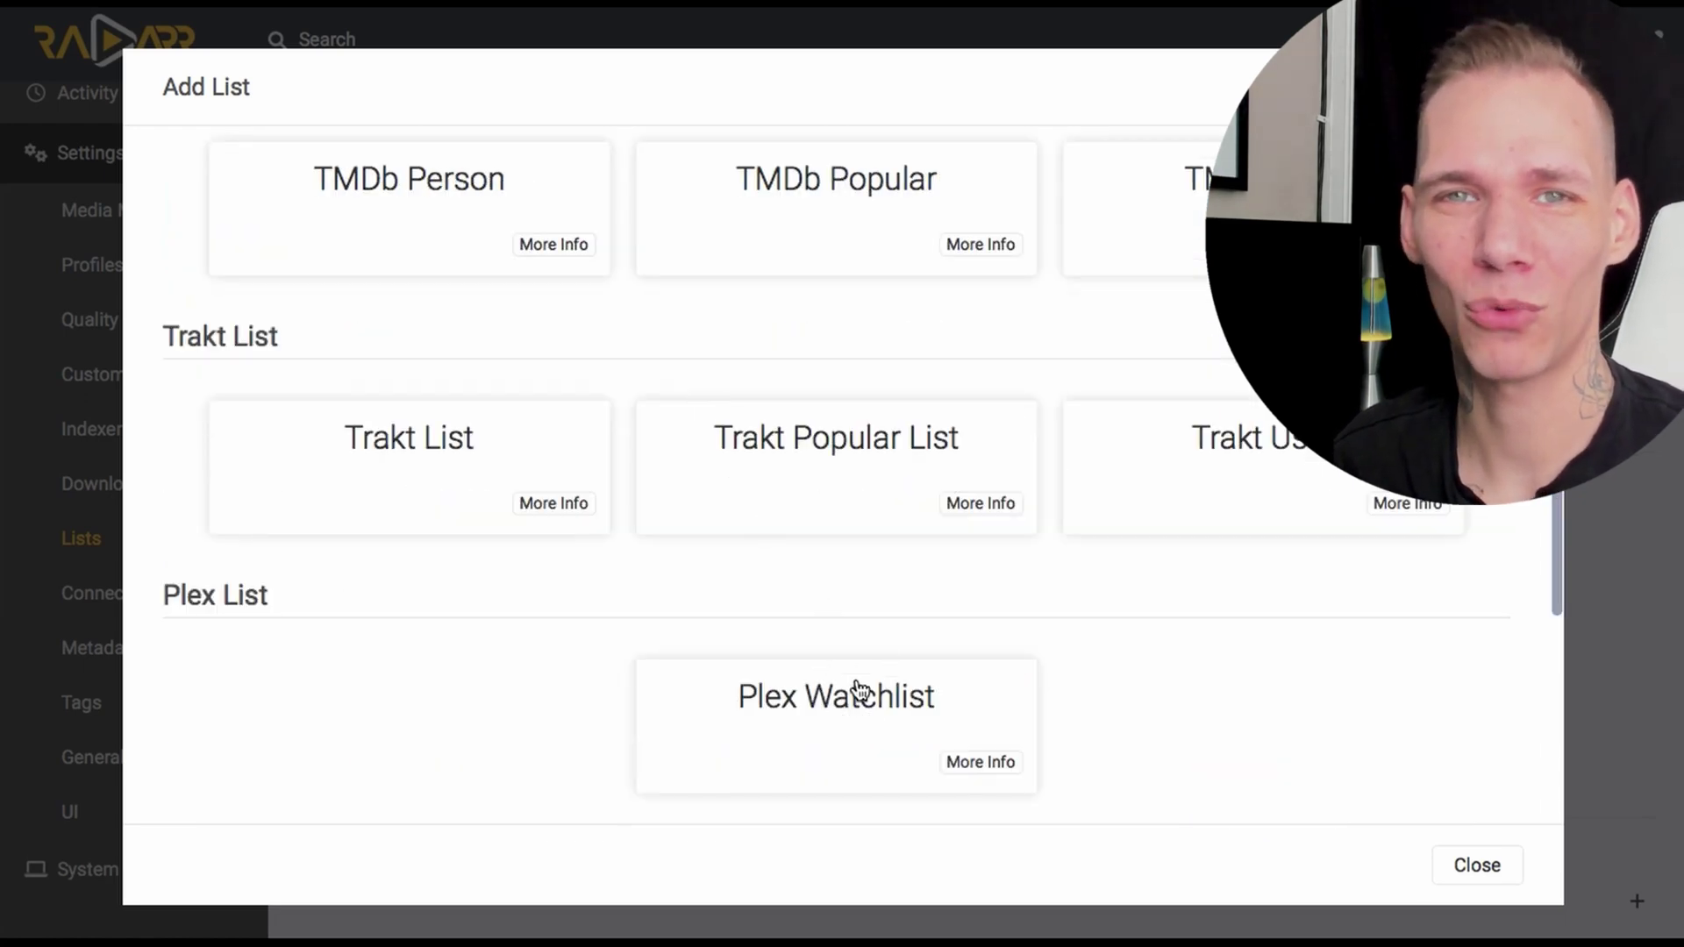
pyautogui.click(861, 693)
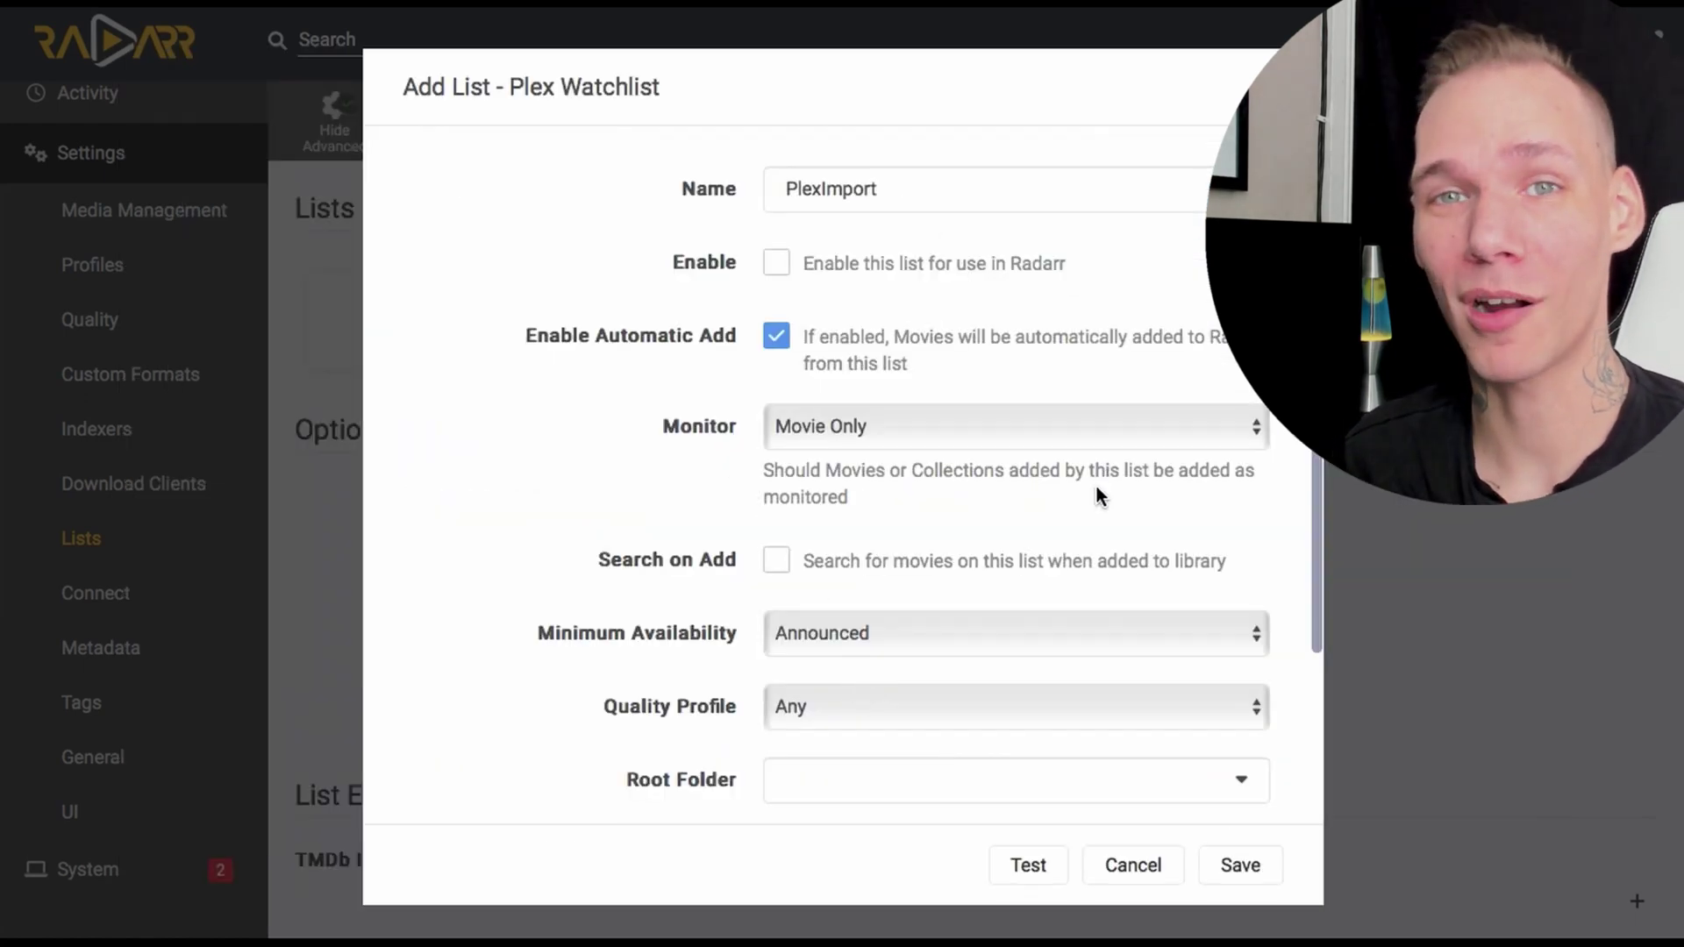